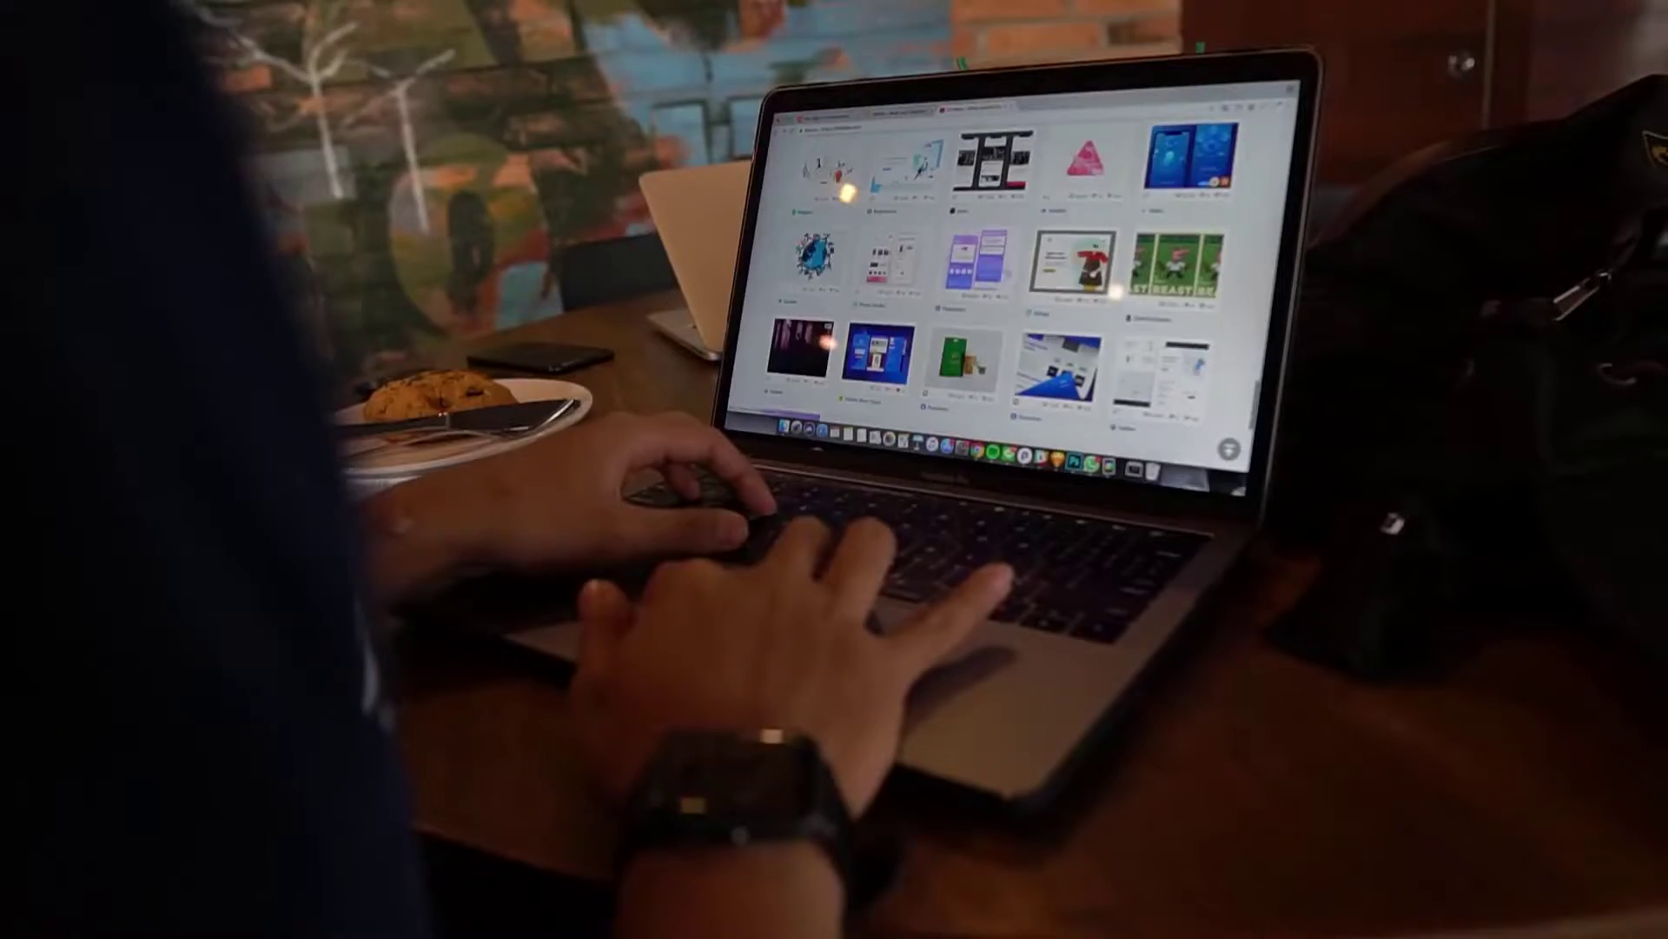
Launch Brave from Windows search
scroll(990, 278, down, 10)
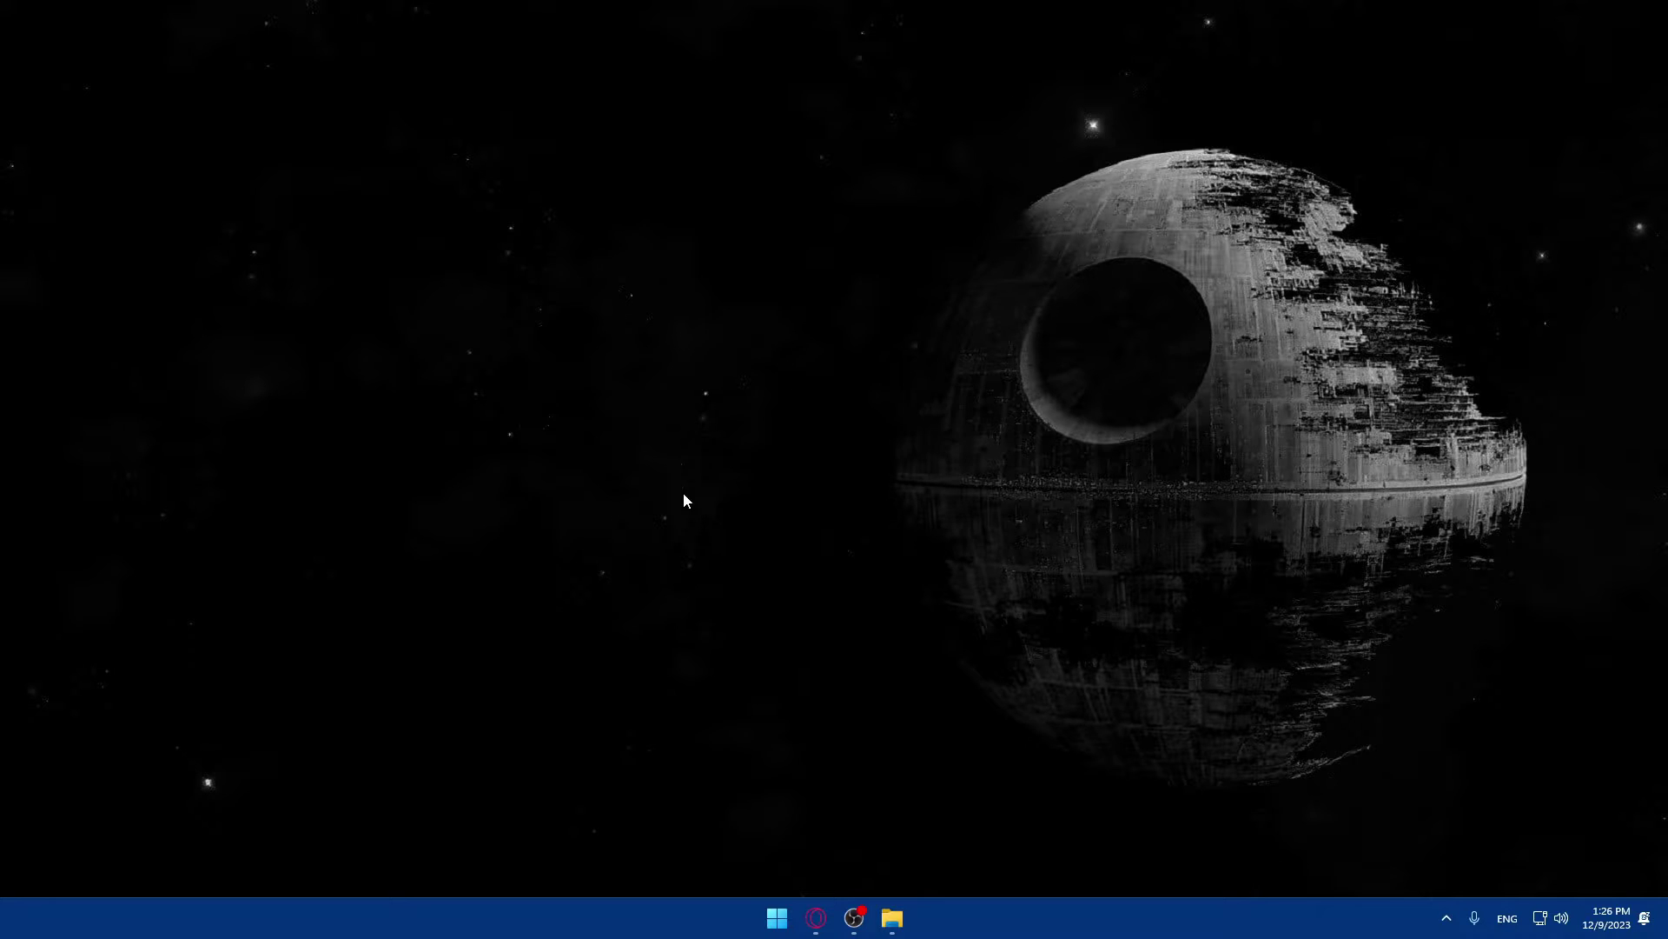
key(super)
text(brave)
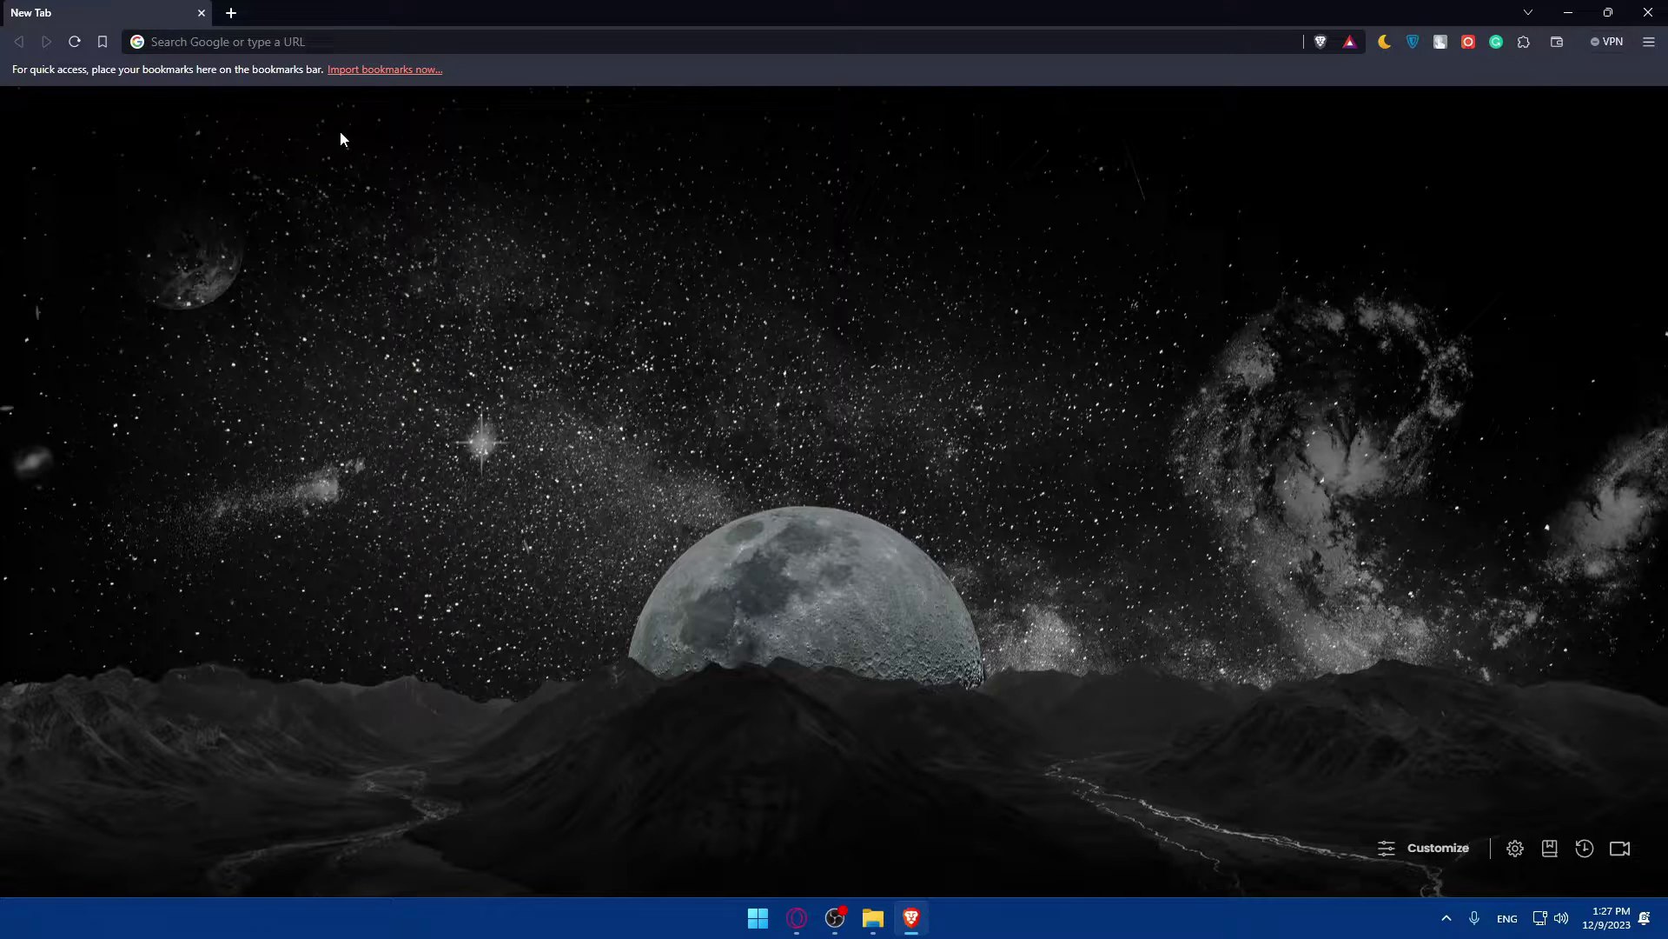
Go to grammarly.com in the address bar
click(298, 43)
text(gr)
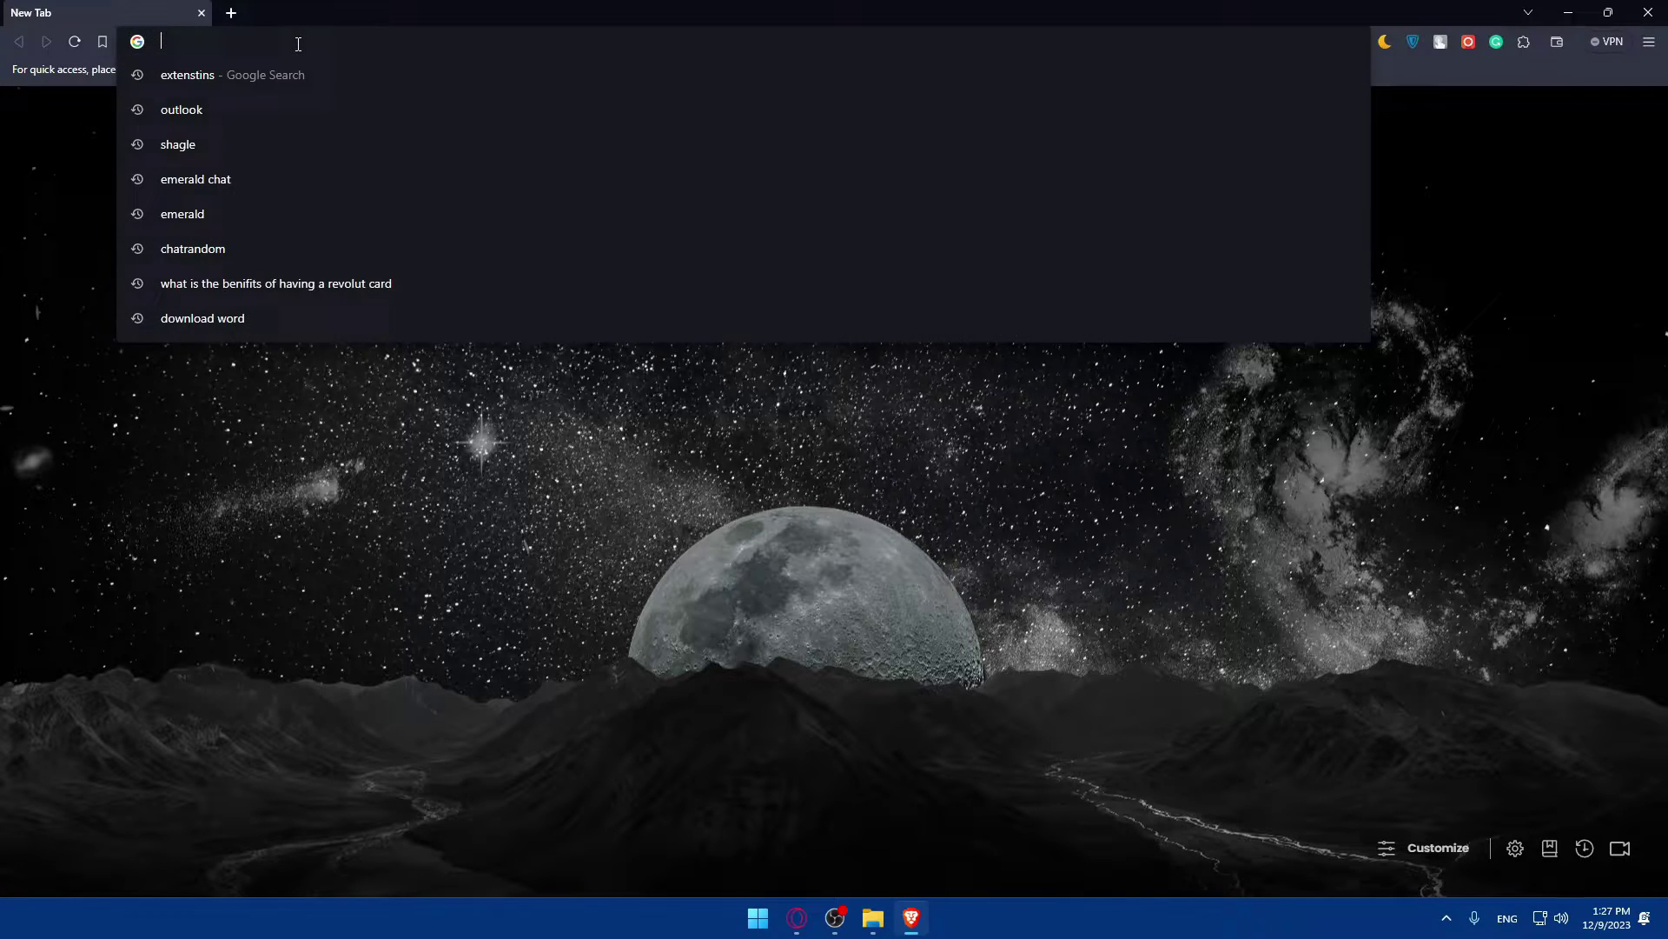
text(ammarly)
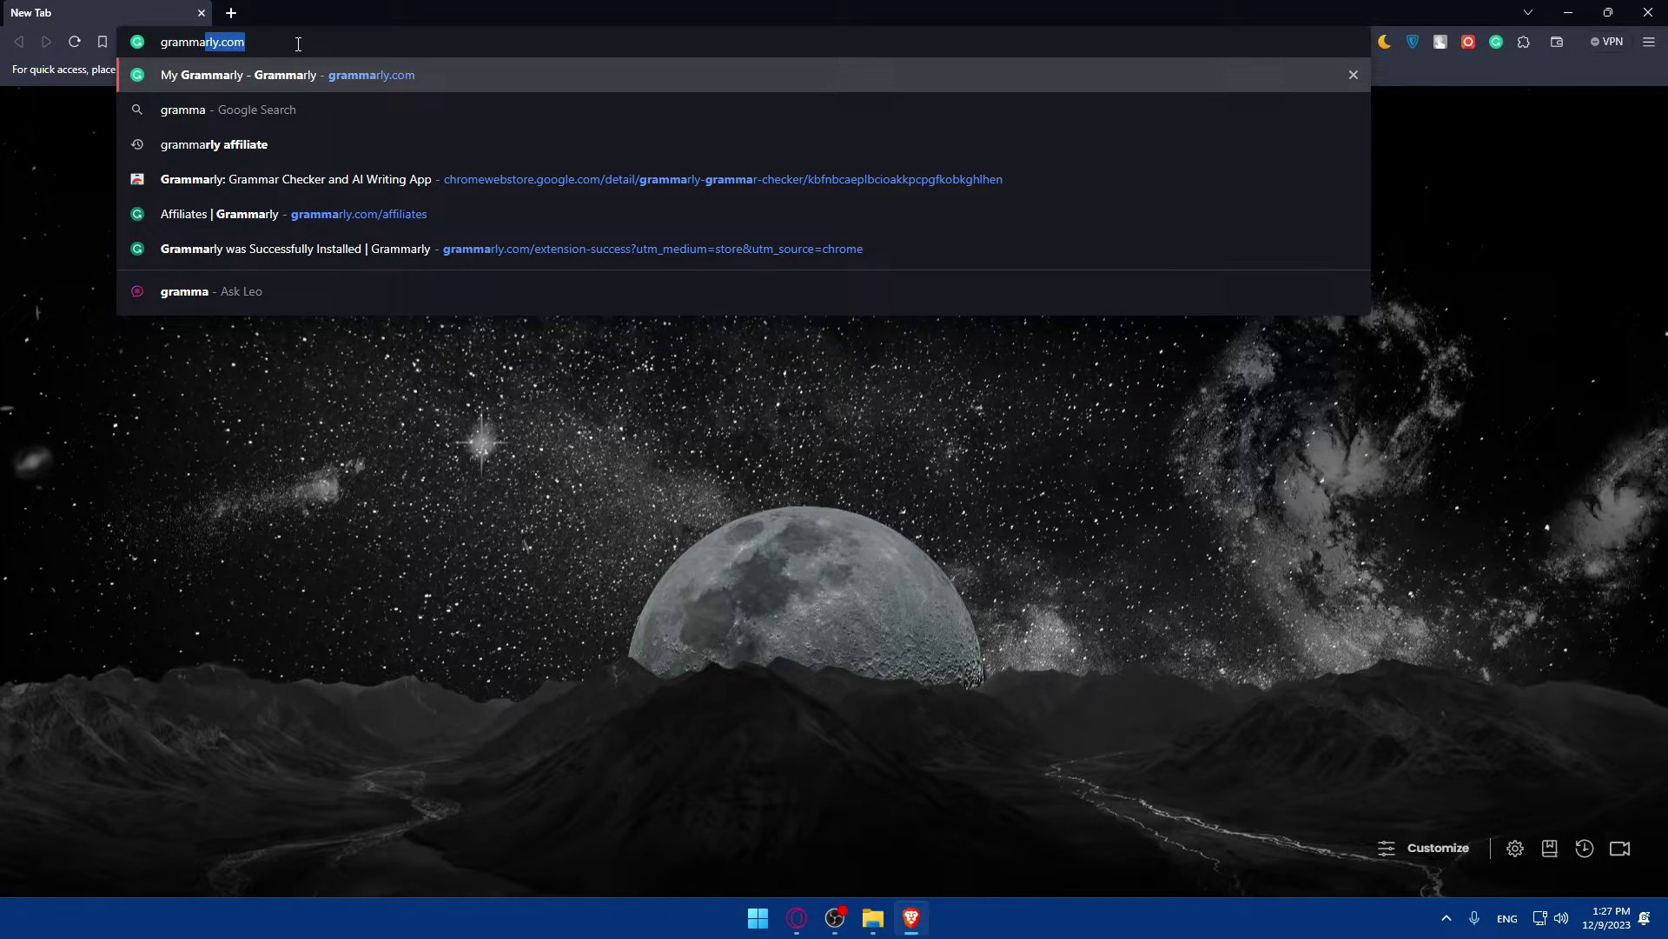
text(.com)
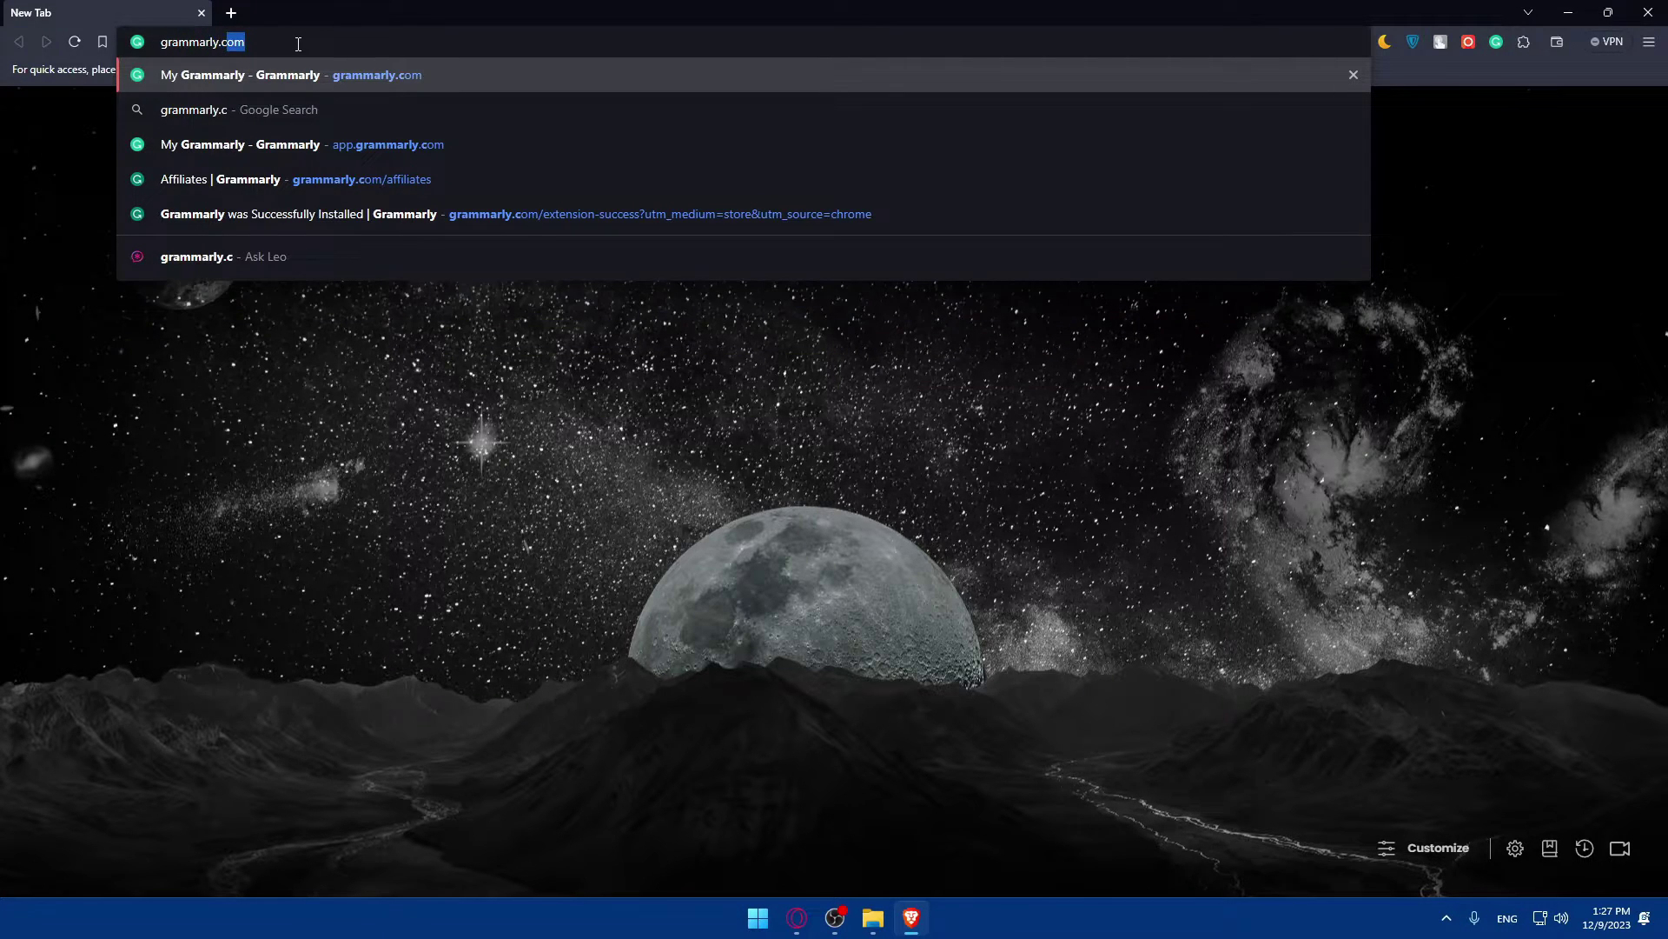
key(Return)
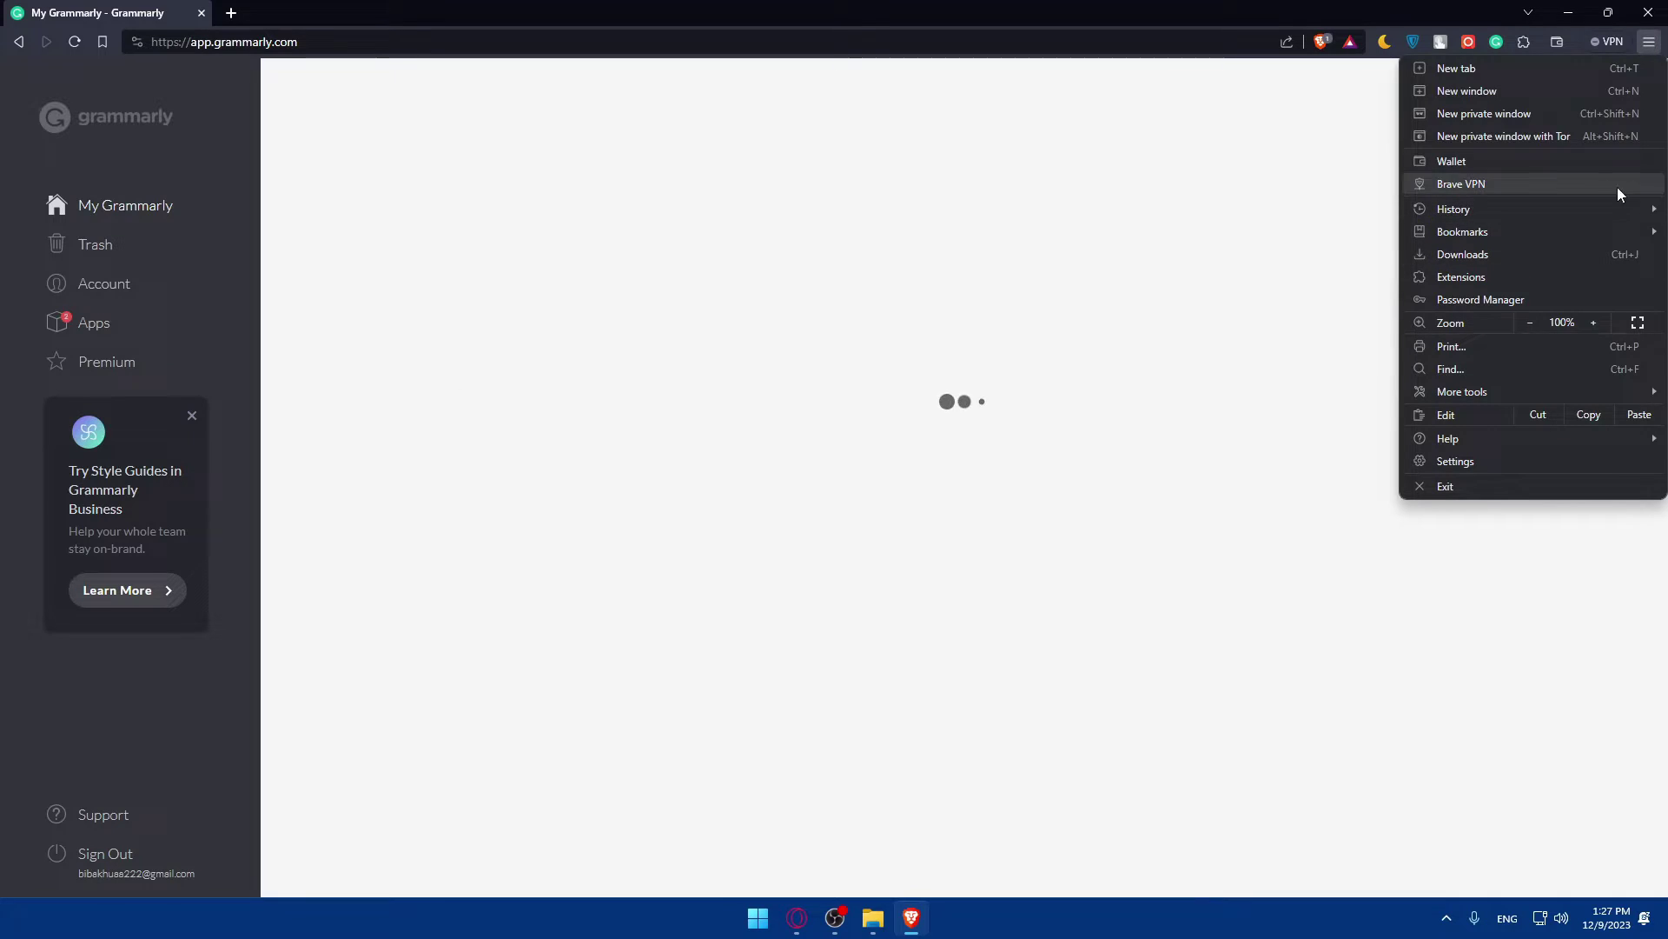
Open a new private window and load the autocompleted grammarly.com site
click(1512, 113)
text(gra)
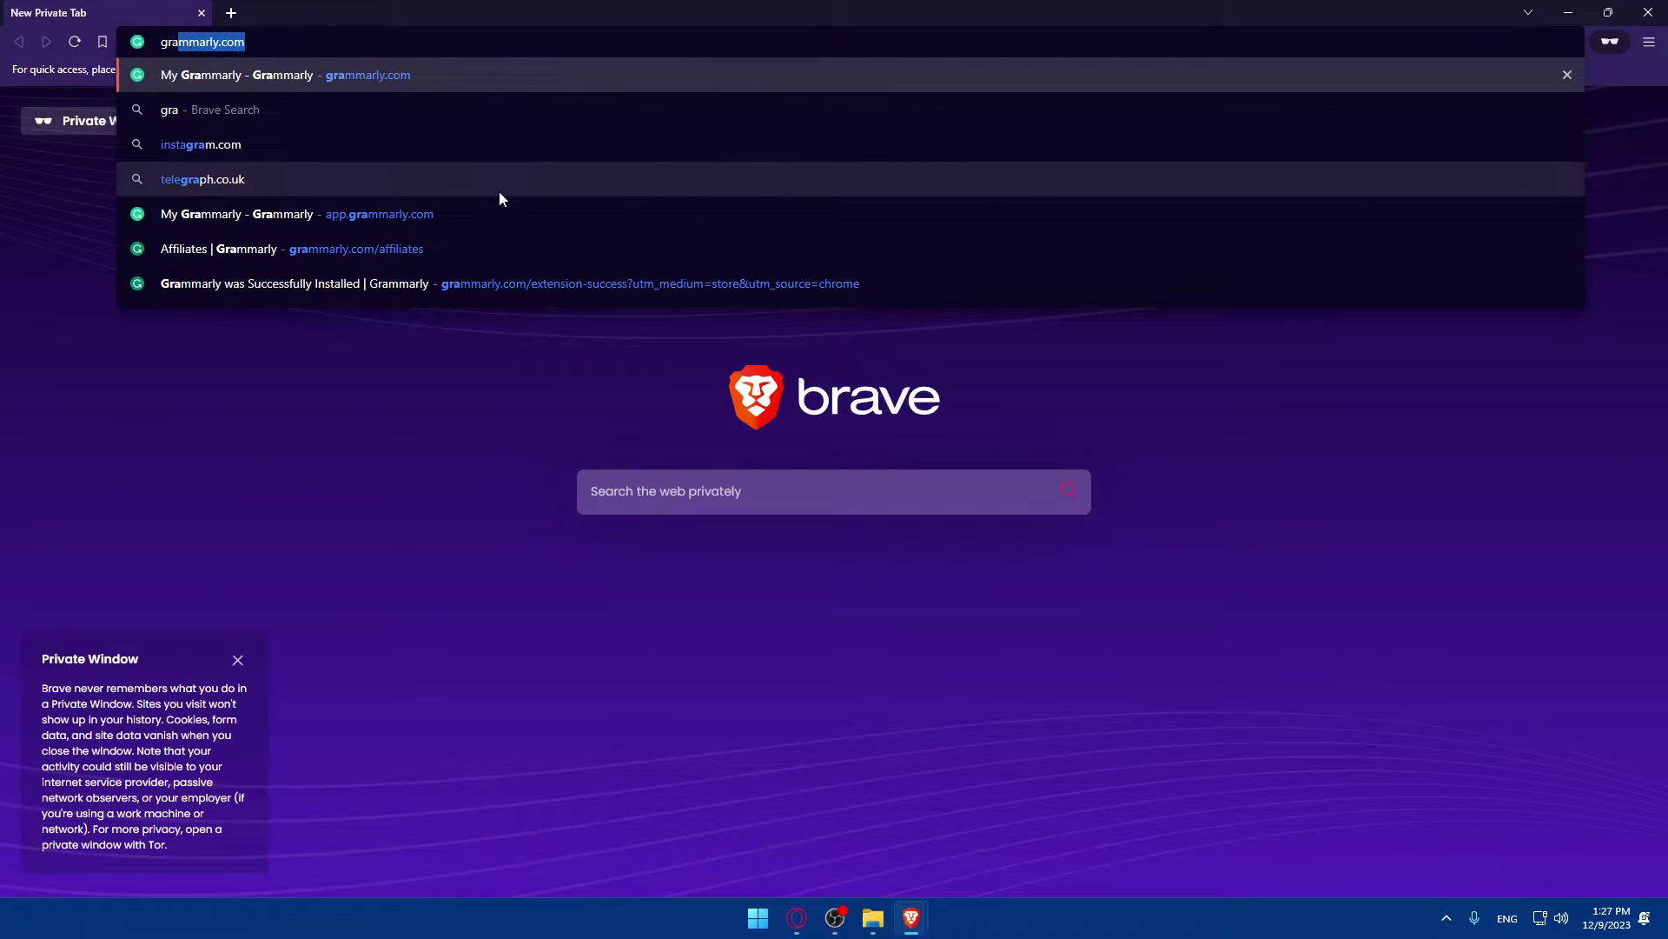
key(Return)
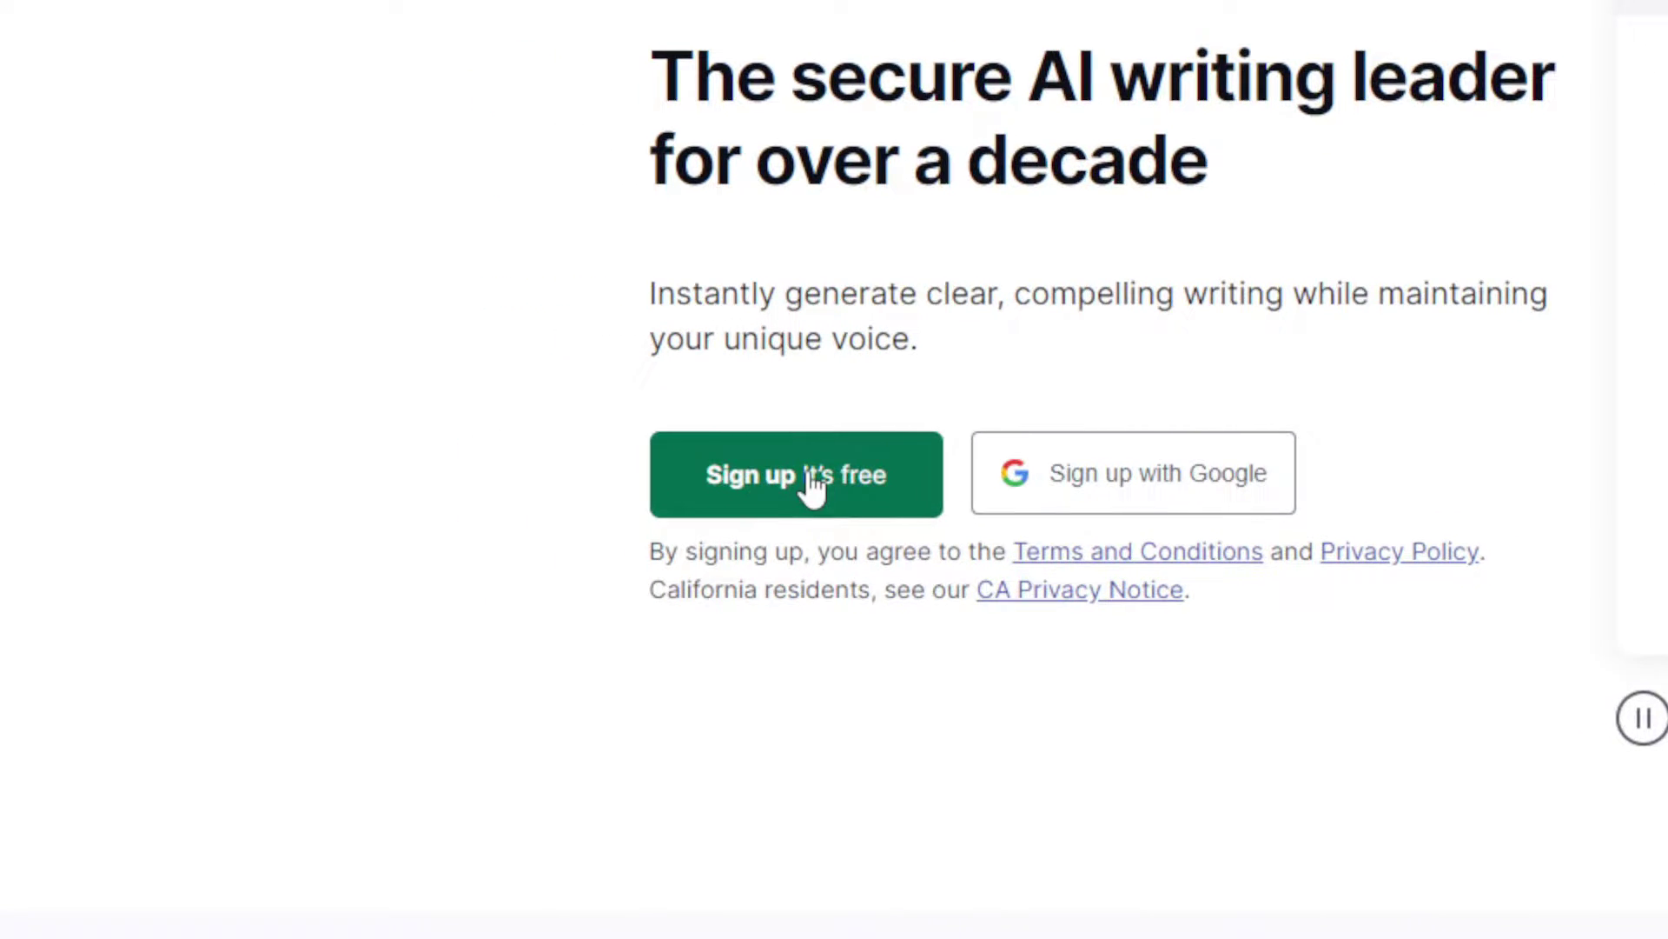
click(622, 485)
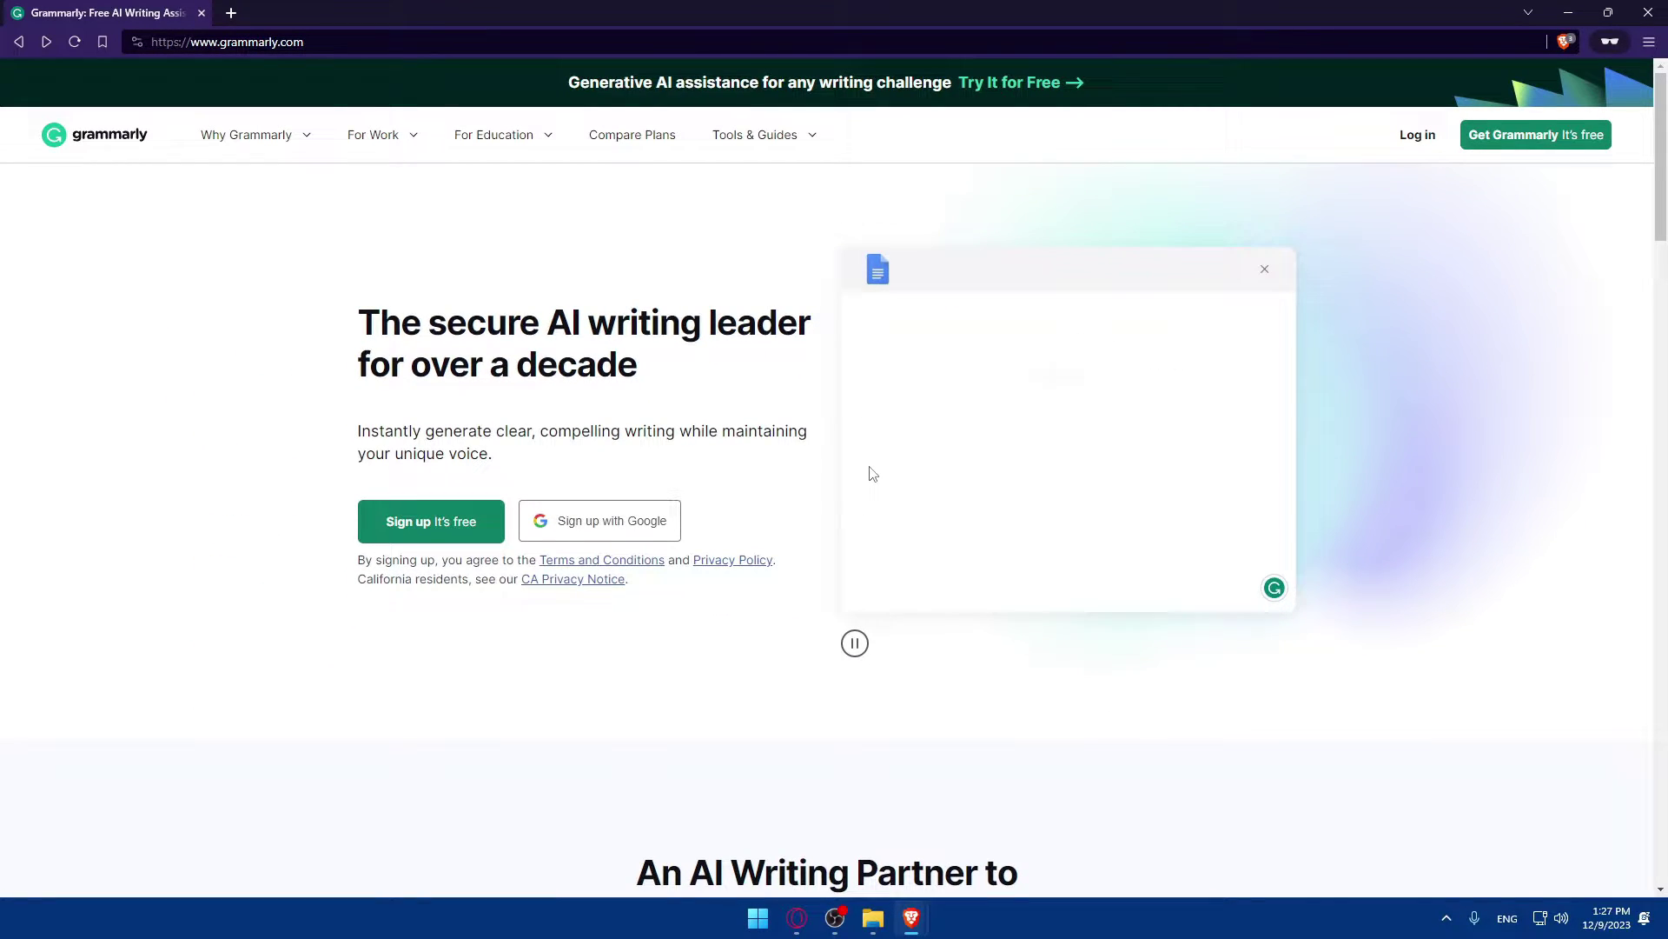
scroll(872, 473, down, 3)
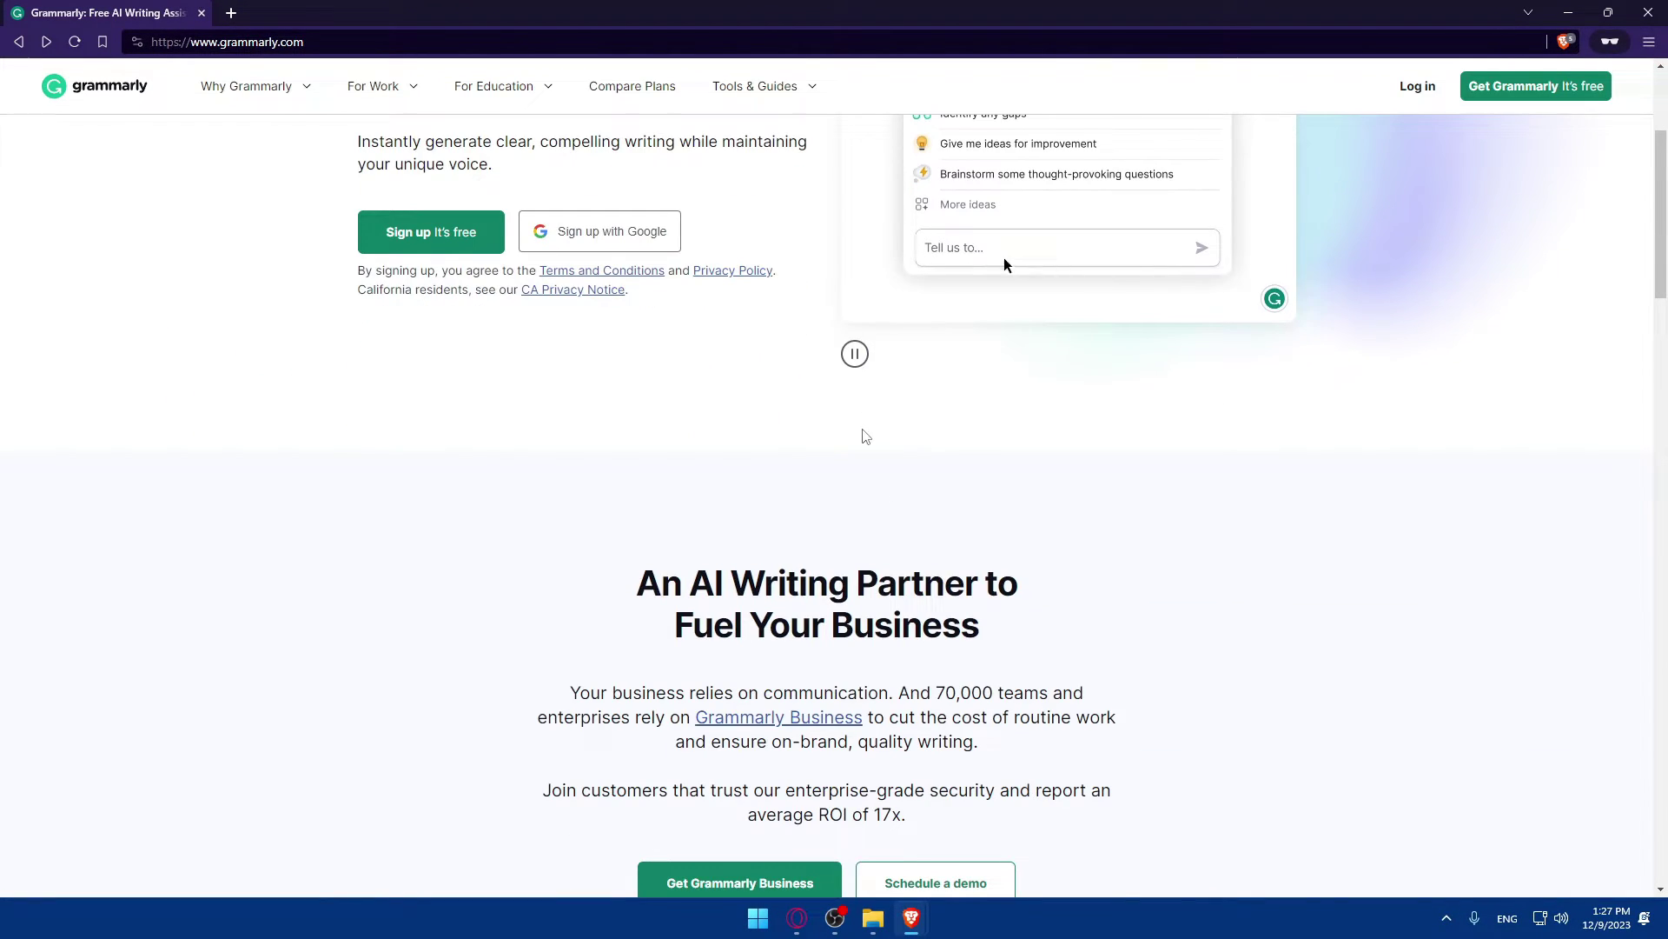
scroll(993, 484, up, 2)
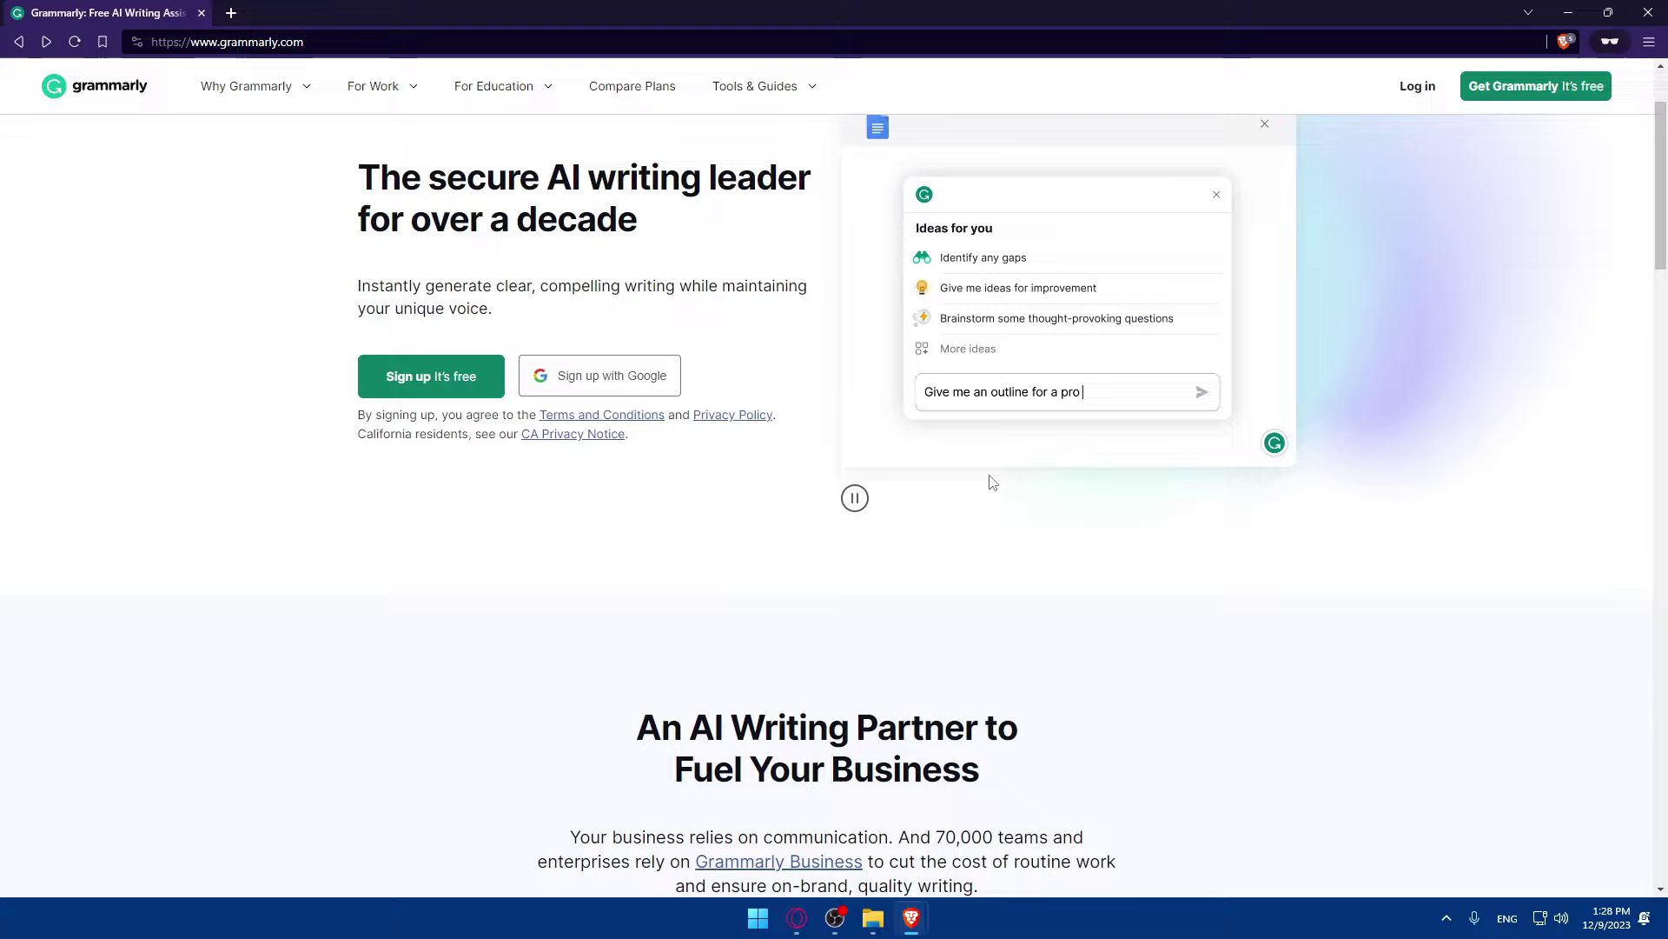
scroll(993, 483, down, 3)
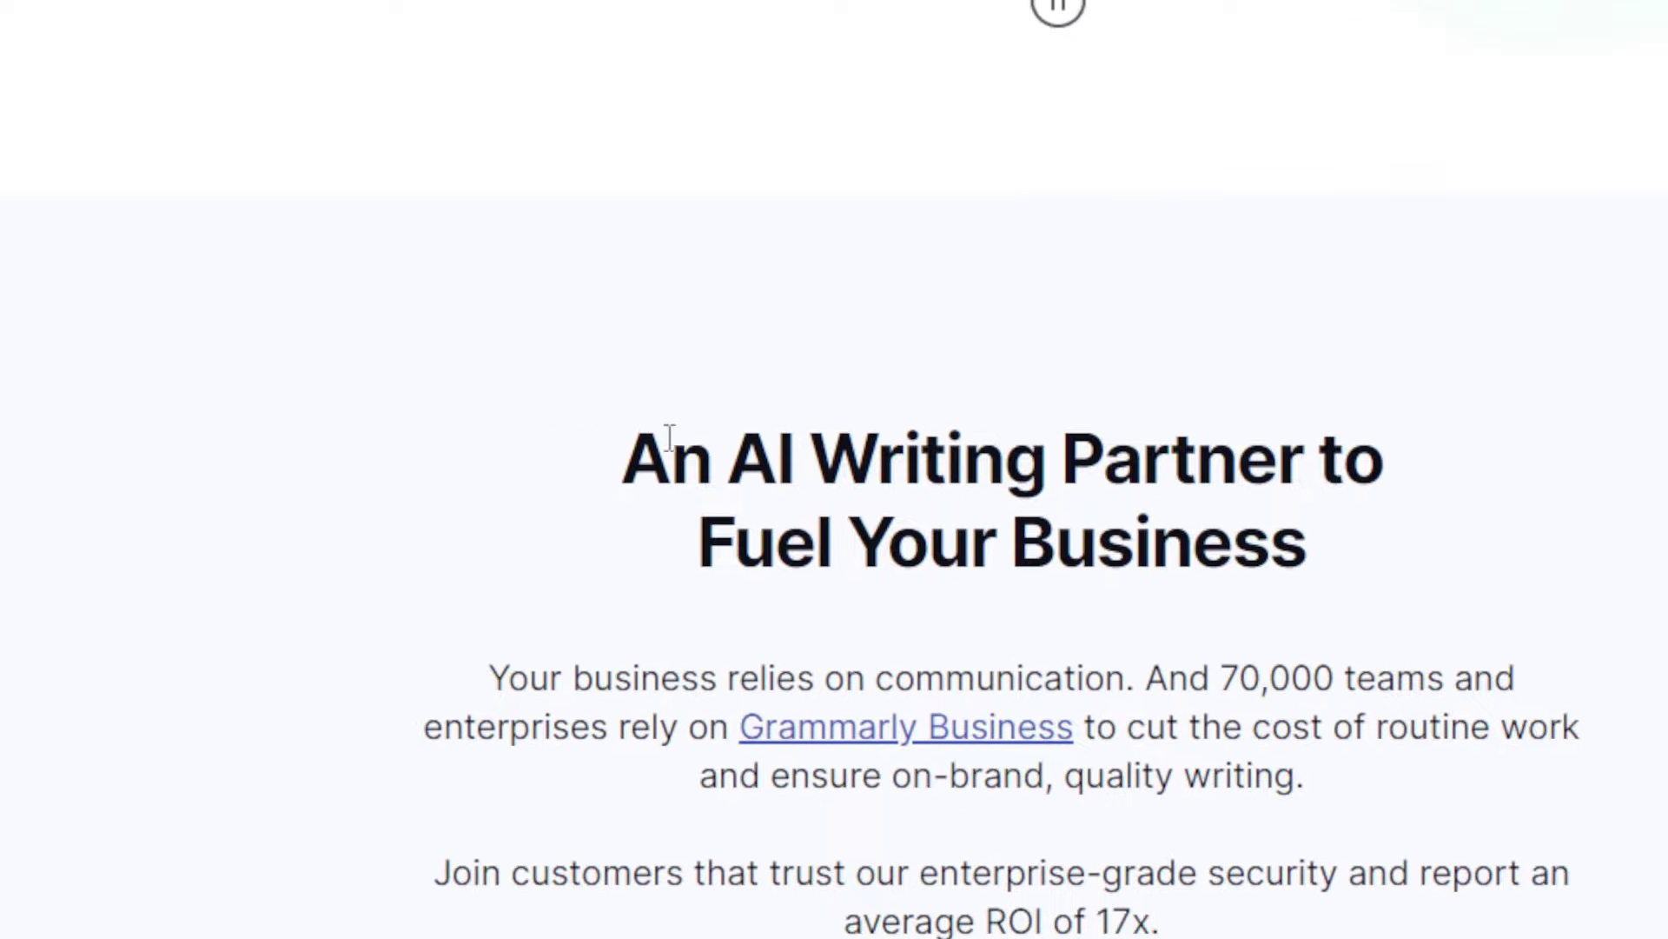
drag(621, 461, 1397, 493)
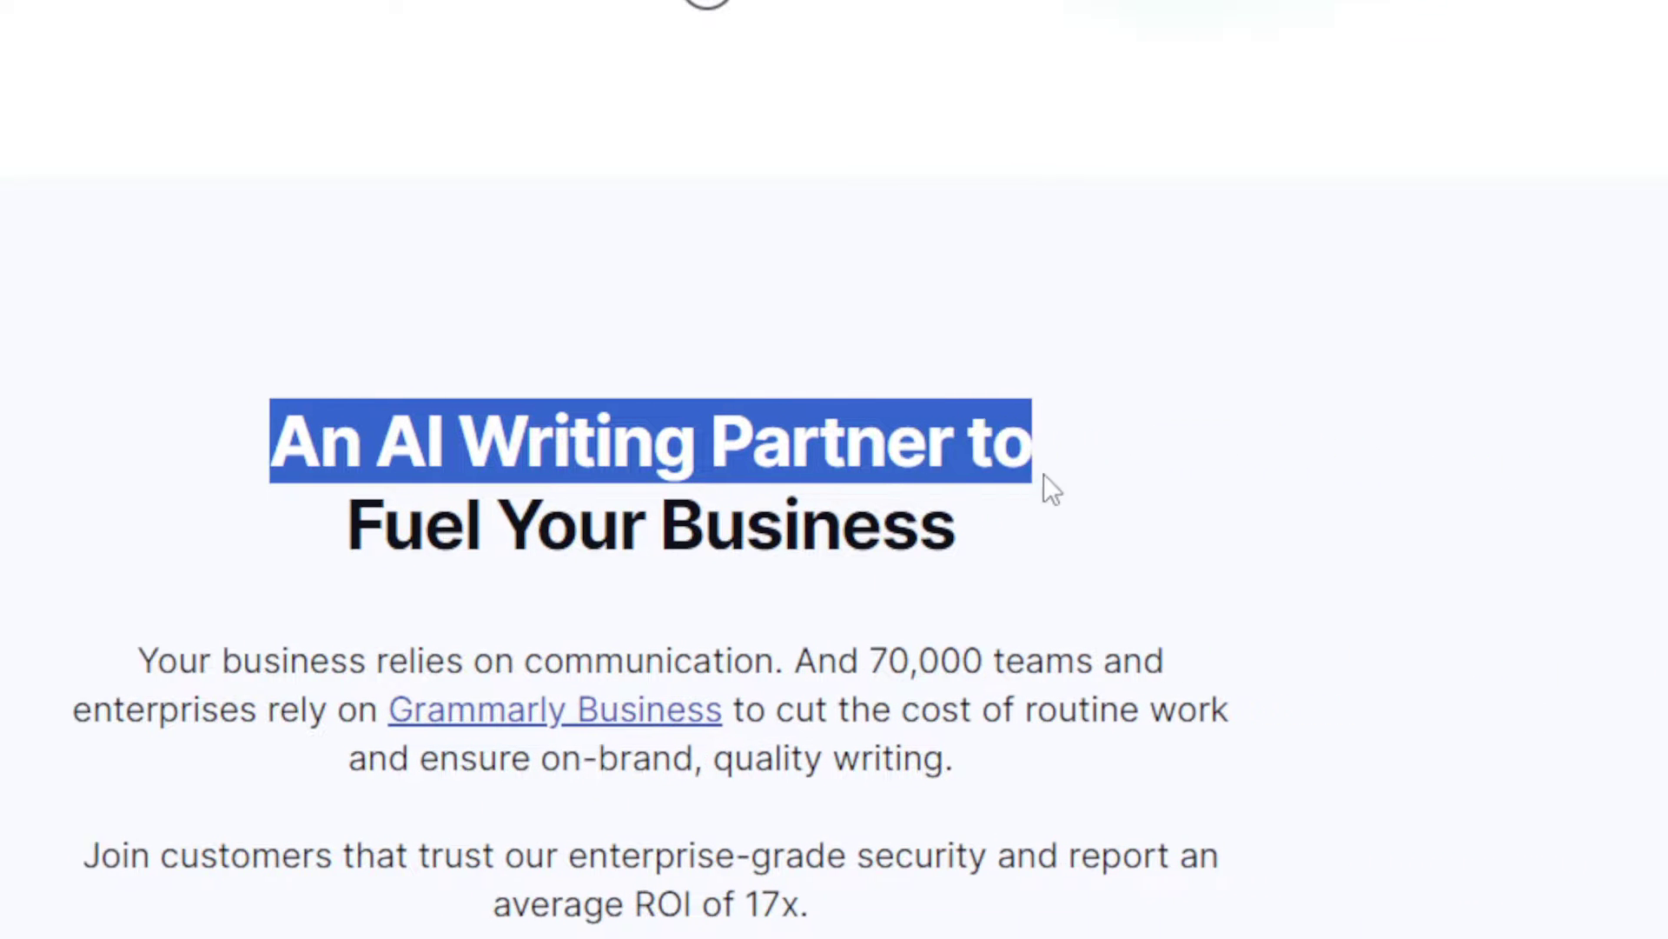
drag(1045, 474, 1055, 571)
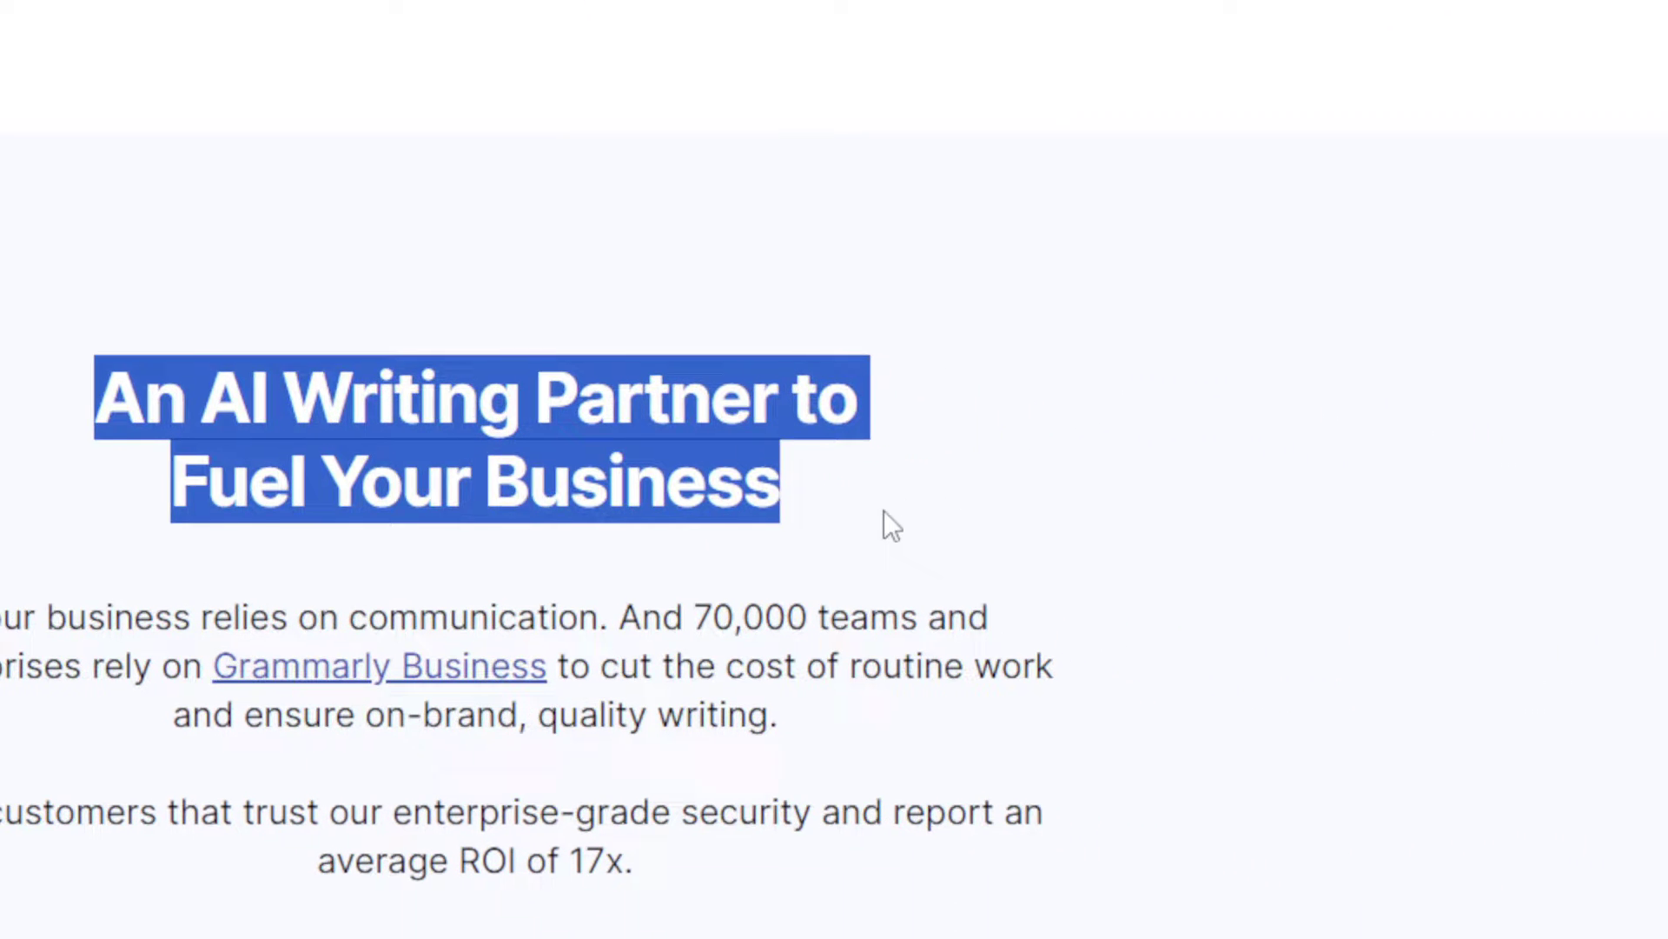
click(1036, 559)
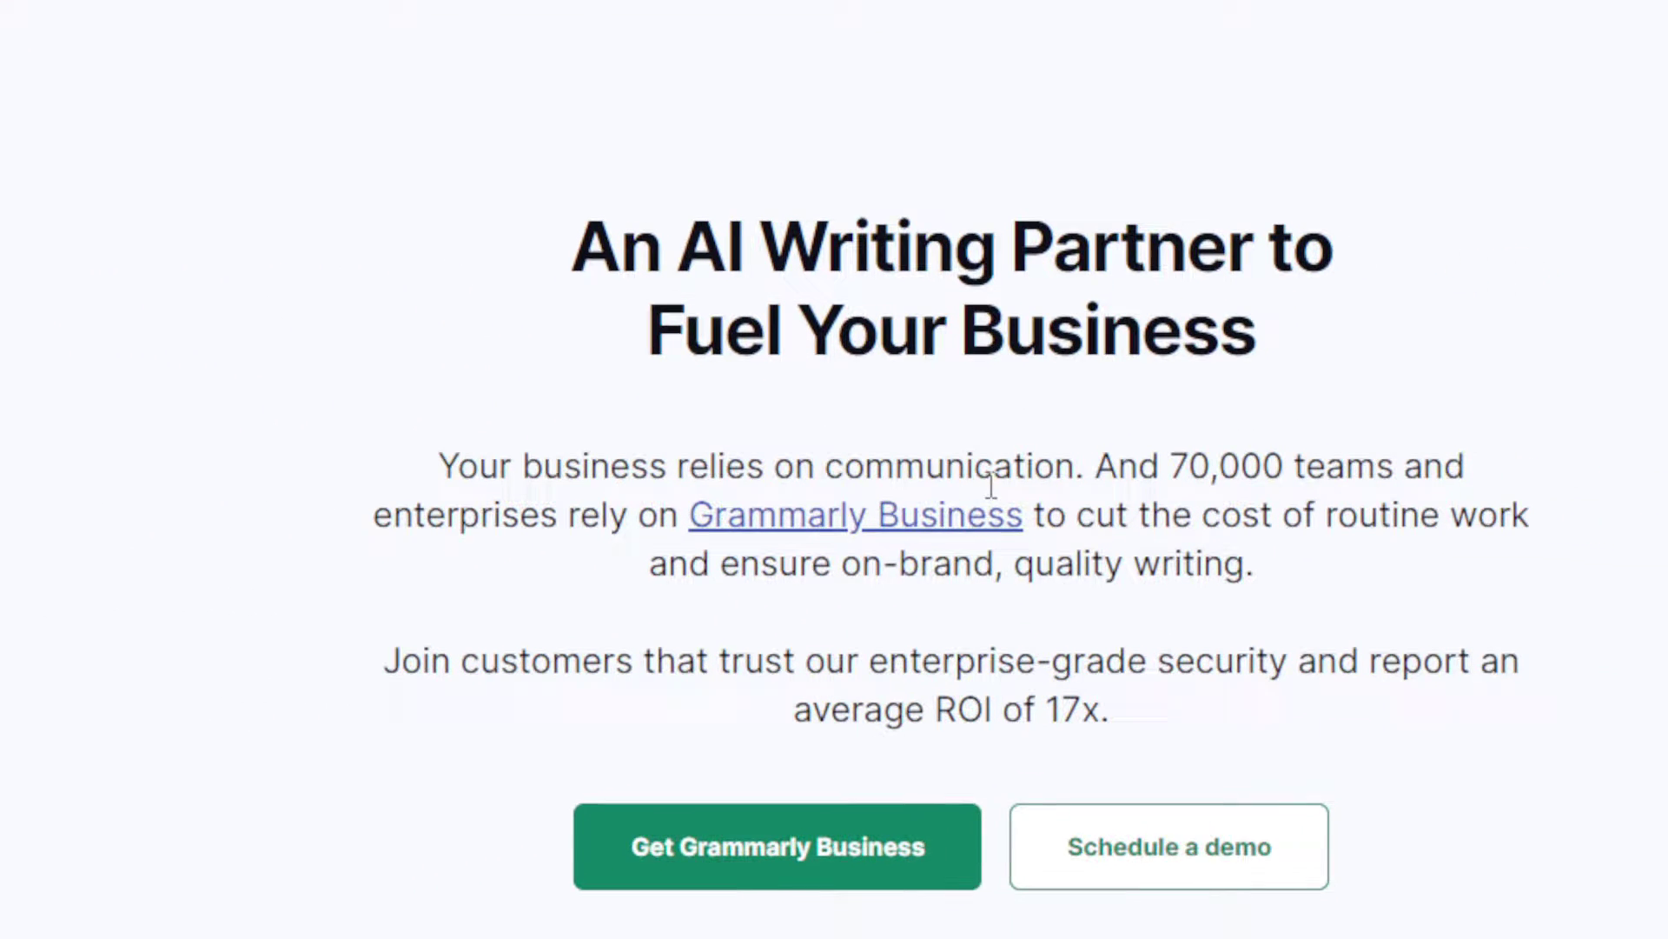
drag(1295, 492, 1351, 492)
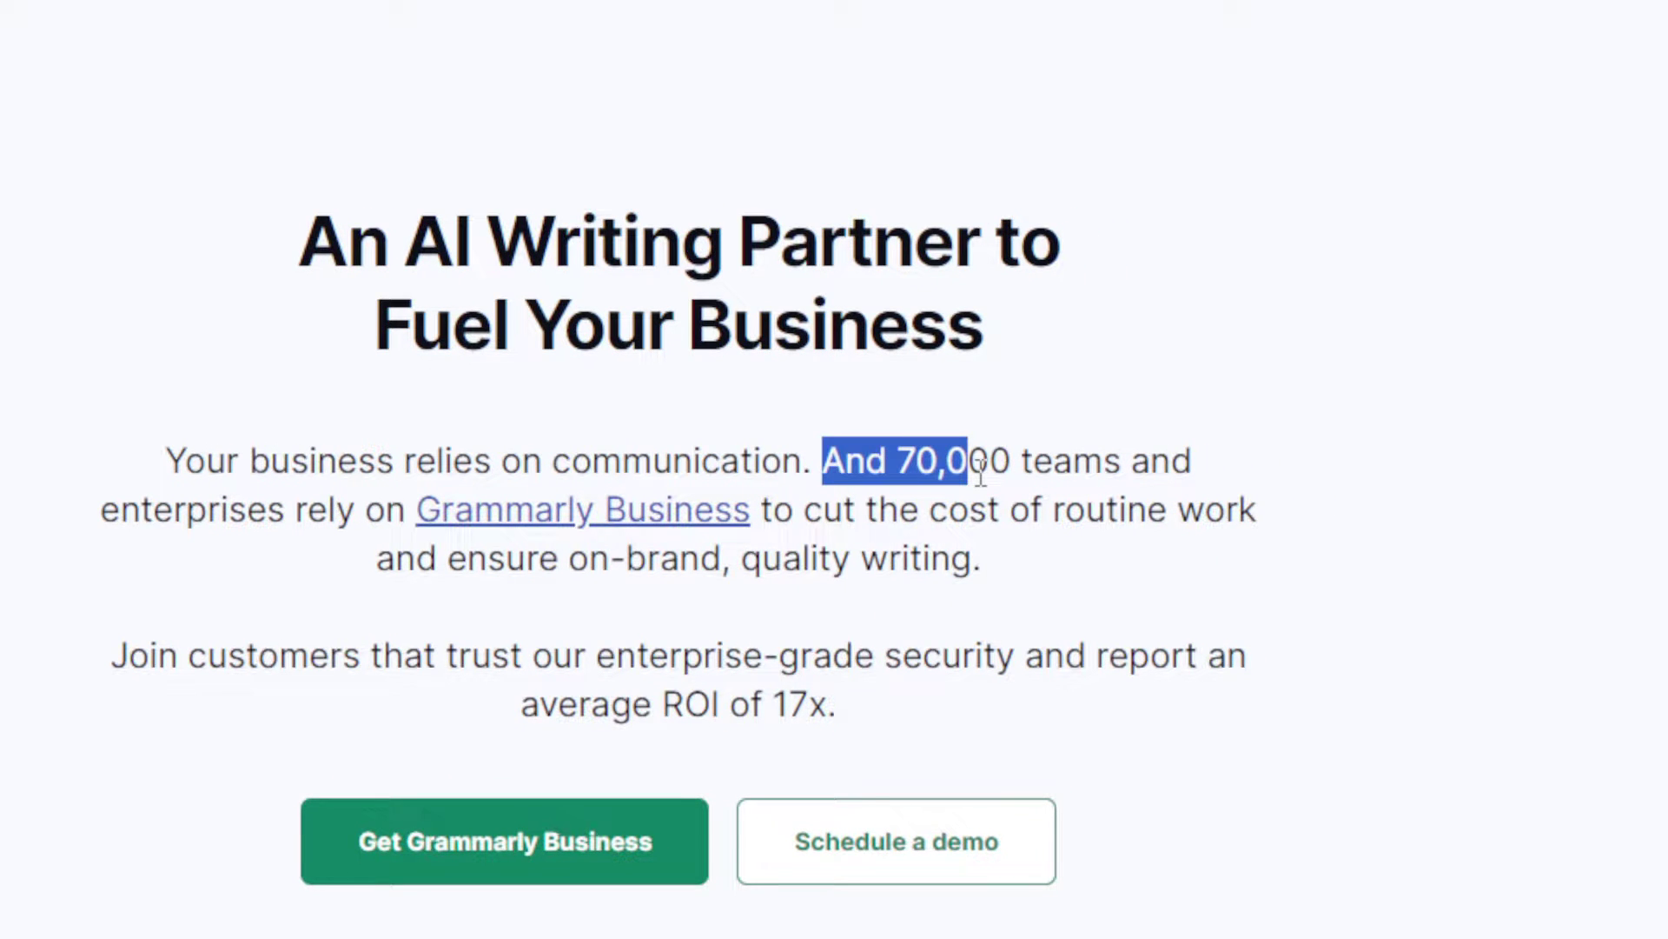
click(1013, 463)
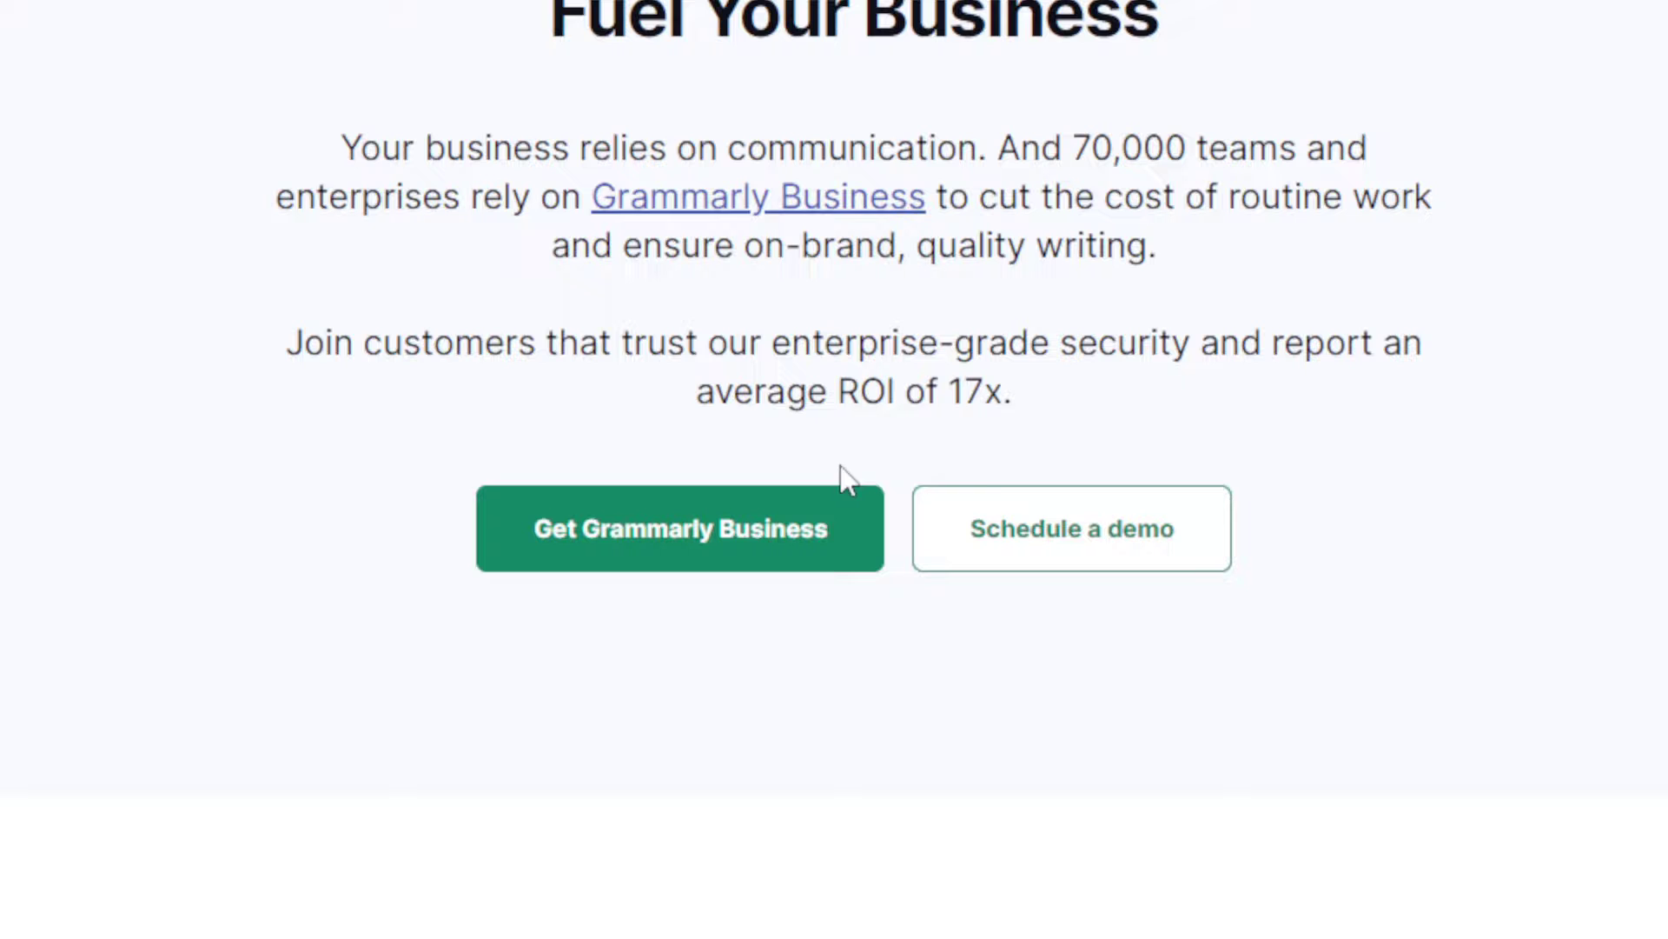
scroll(912, 526, down, 5)
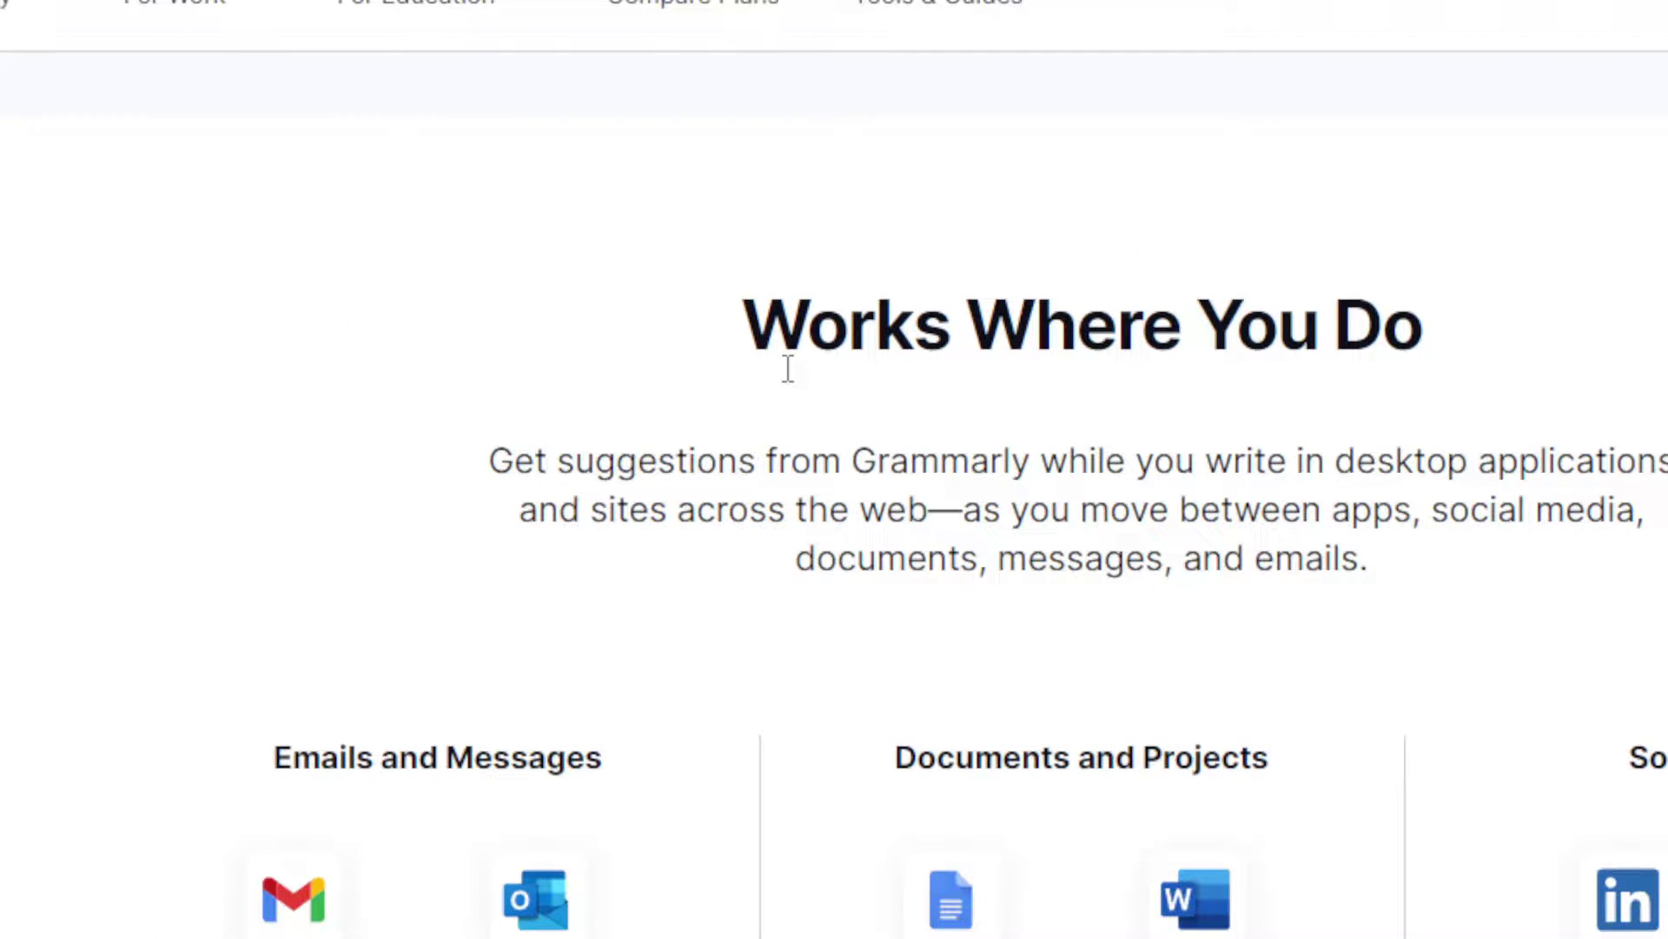
drag(798, 429, 1600, 410)
click(1517, 399)
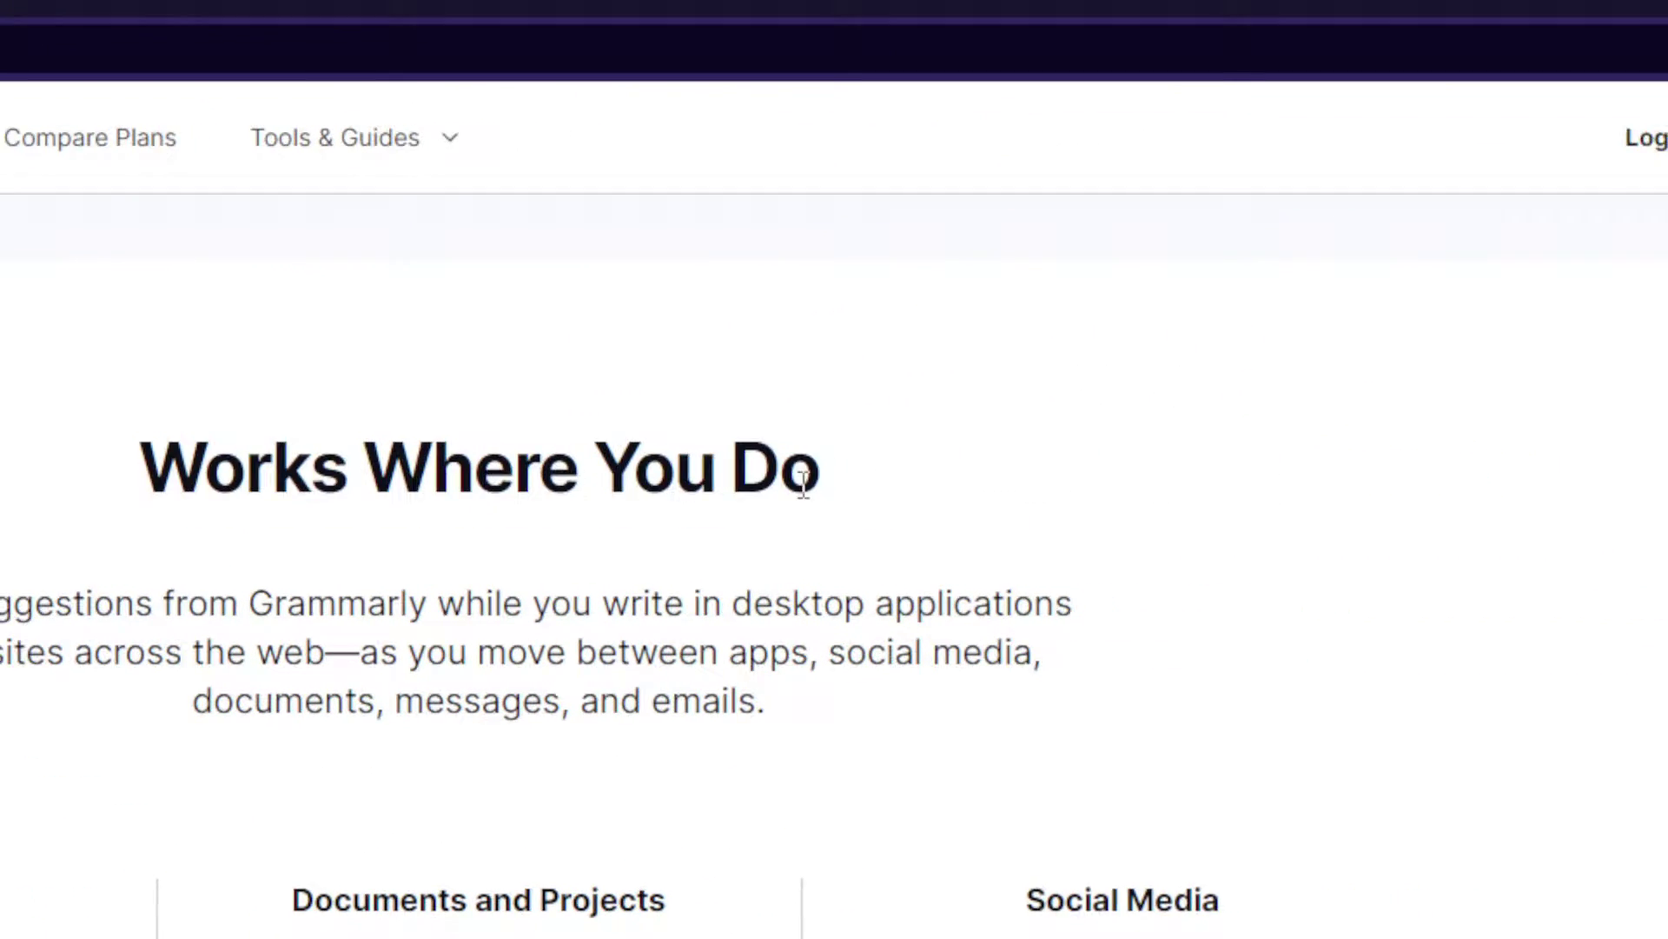
drag(448, 544, 1086, 578)
drag(994, 483, 702, 469)
drag(211, 469, 613, 497)
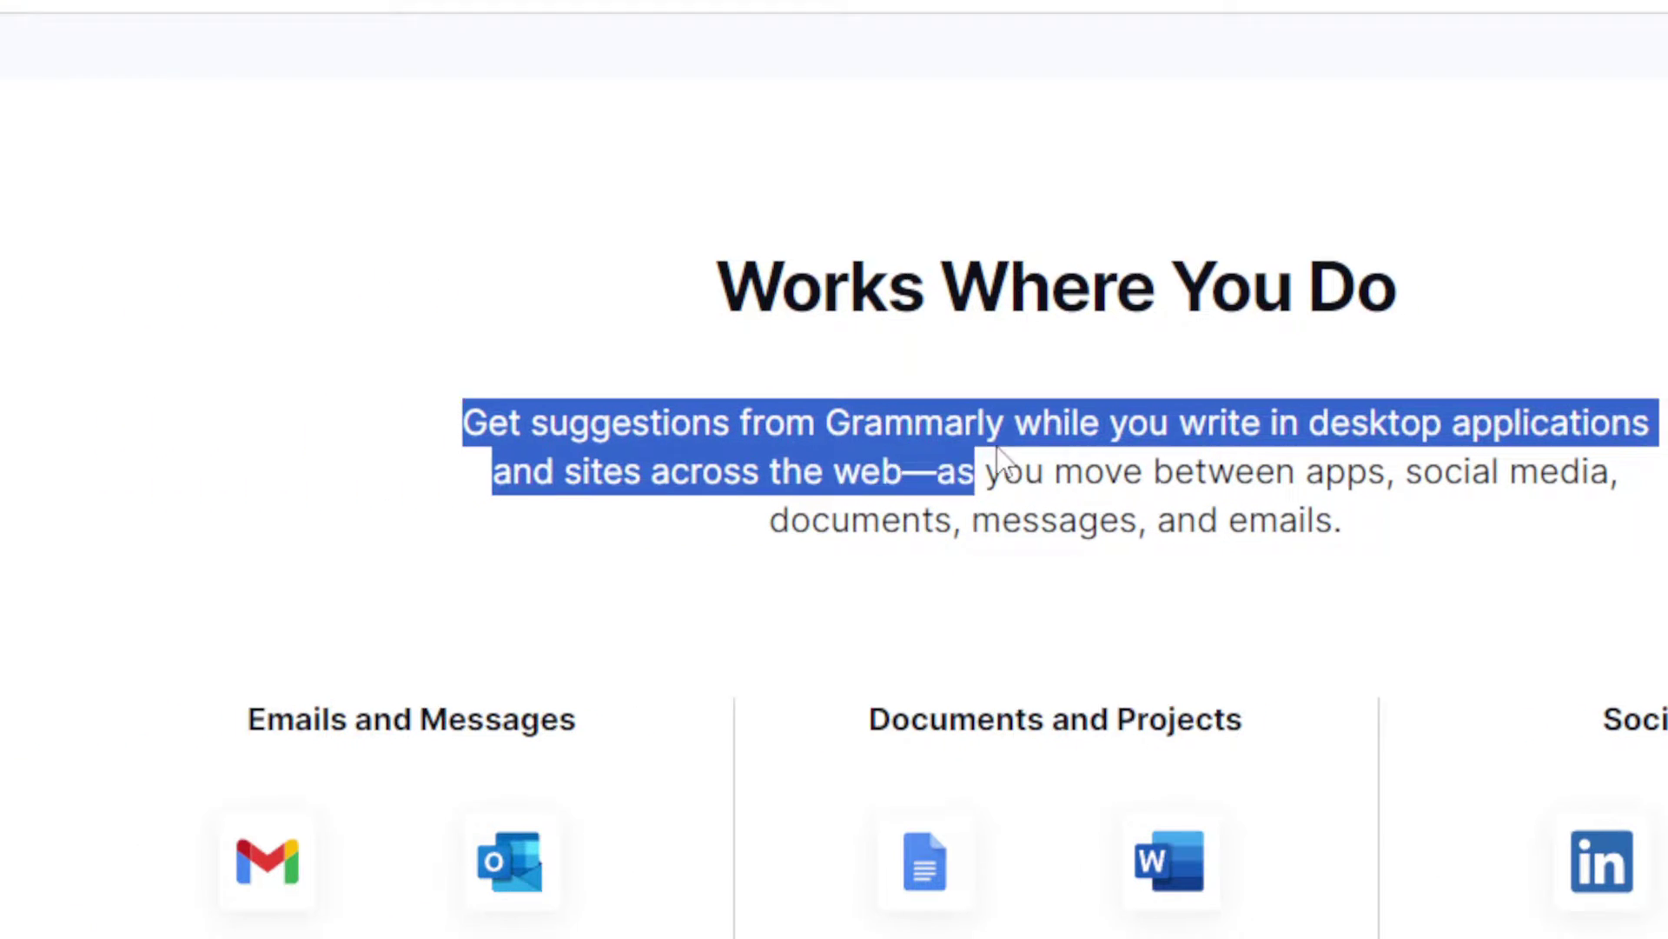
drag(977, 469, 830, 494)
drag(449, 494, 729, 582)
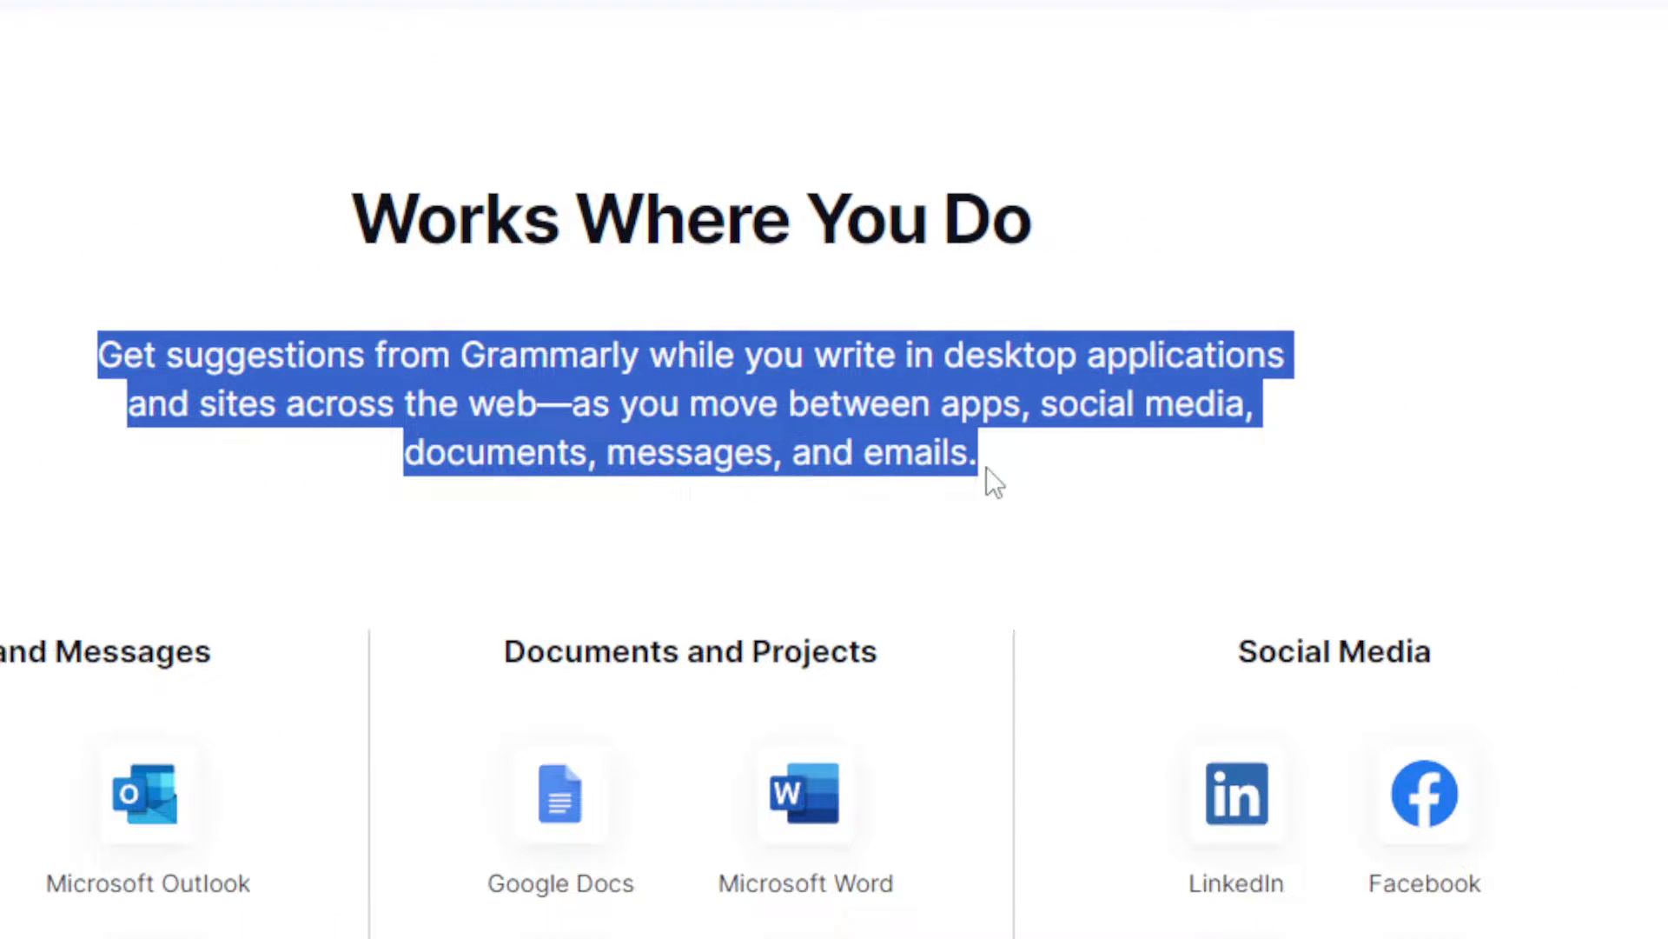
click(828, 491)
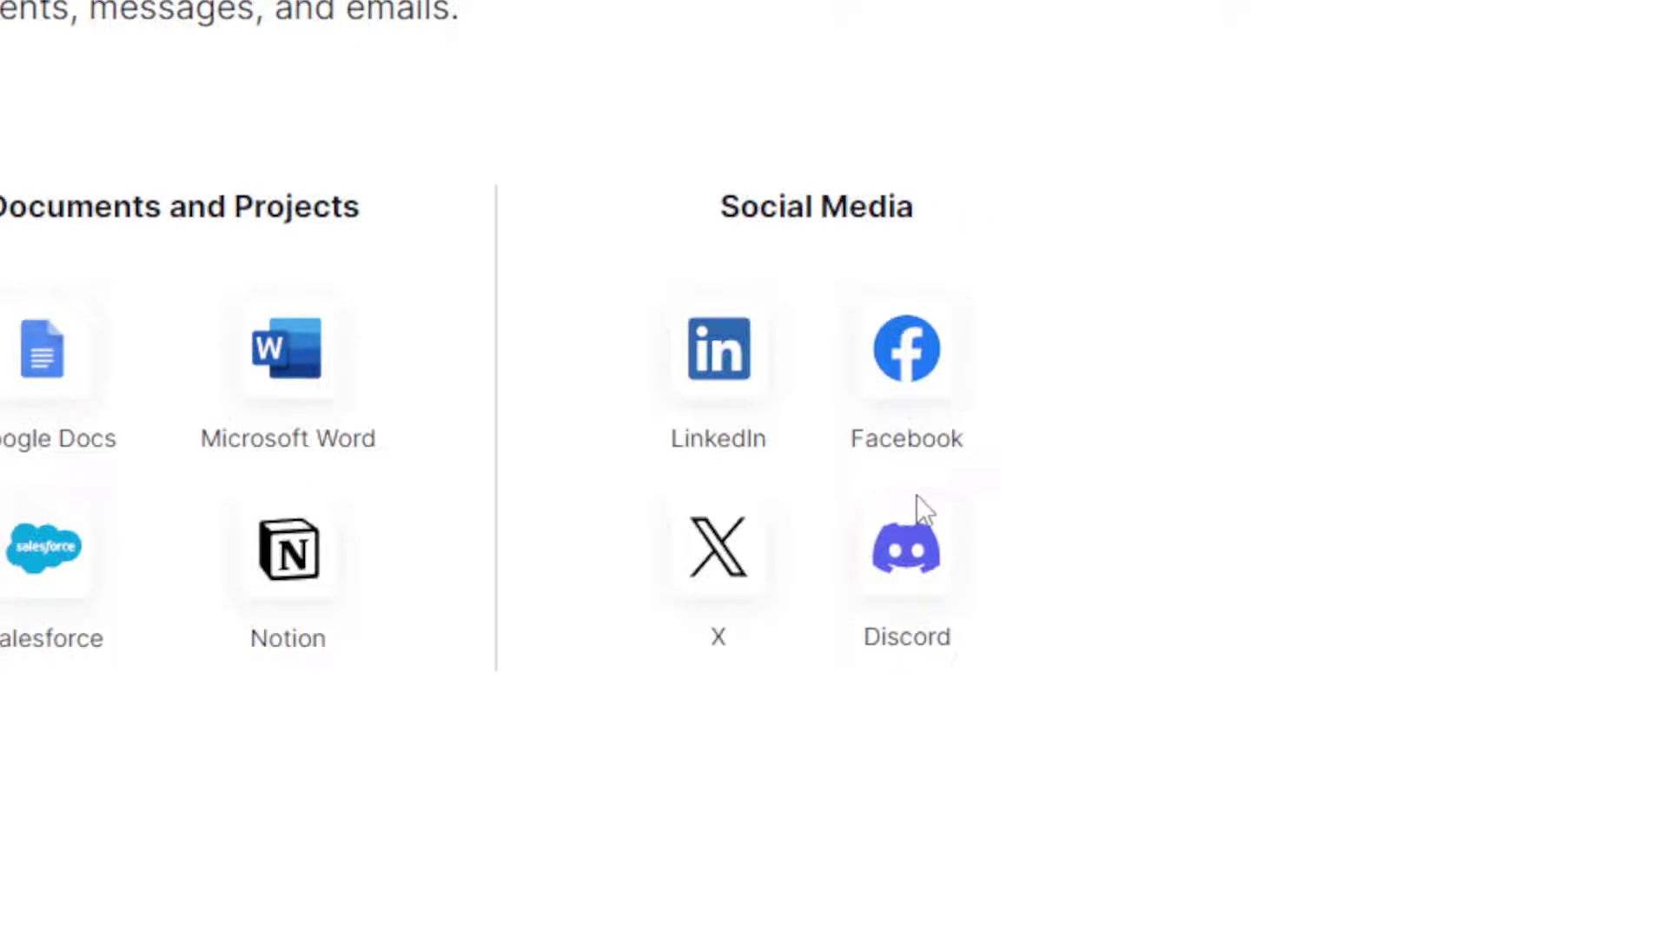
scroll(236, 288, down, 5)
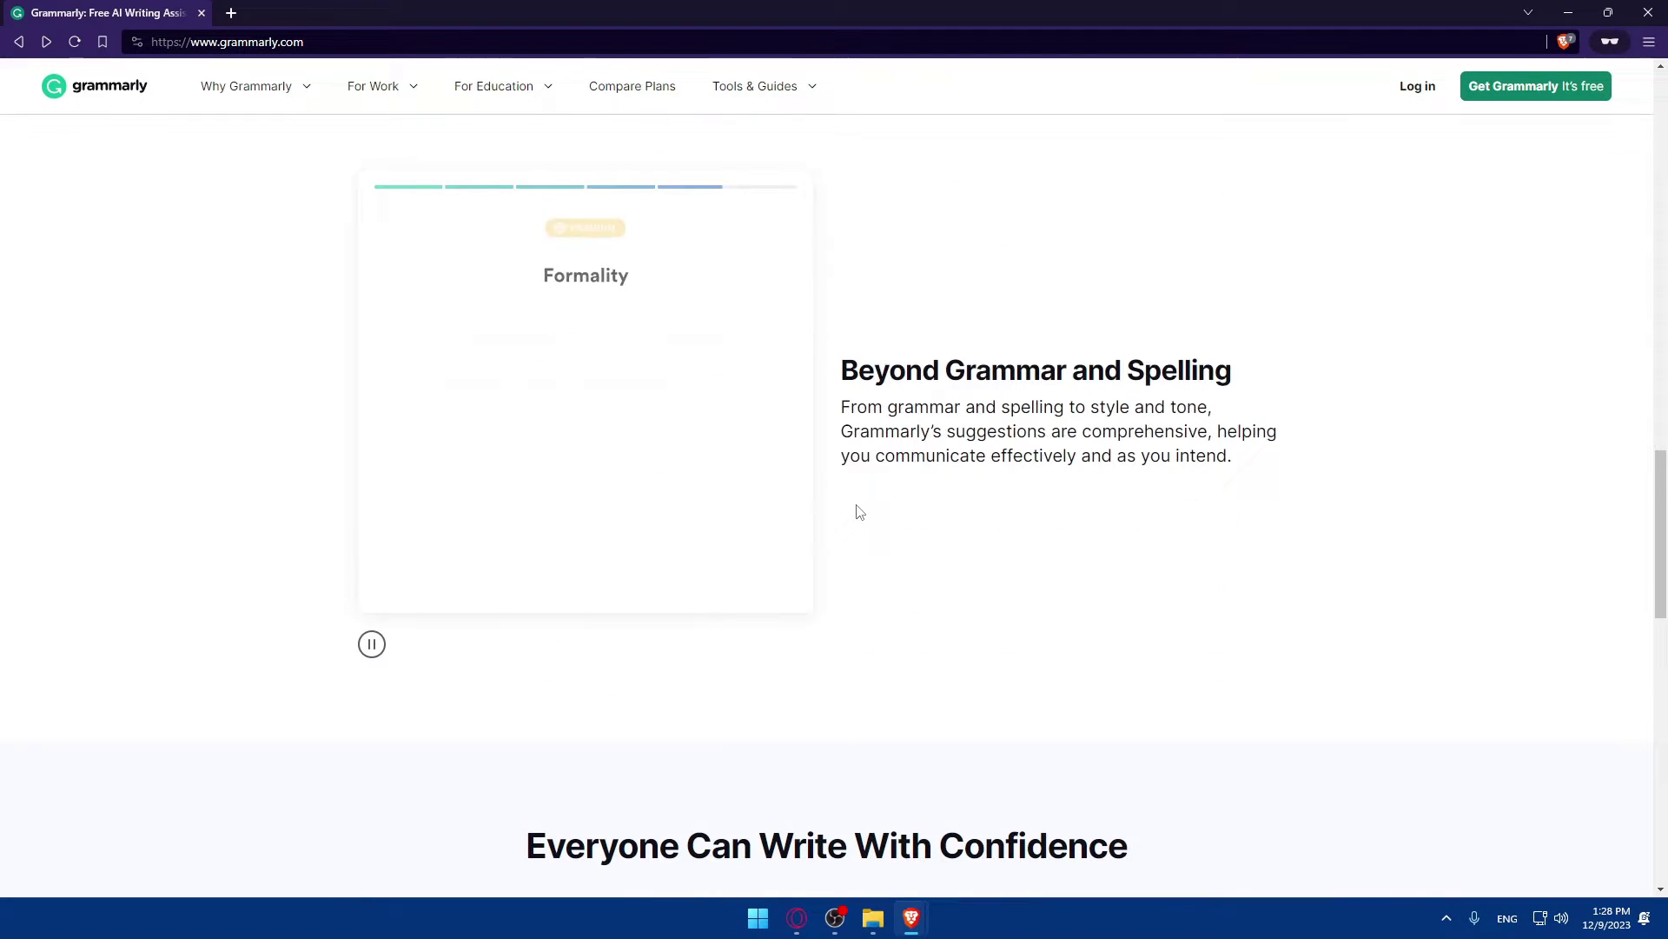
scroll(795, 501, up, 2)
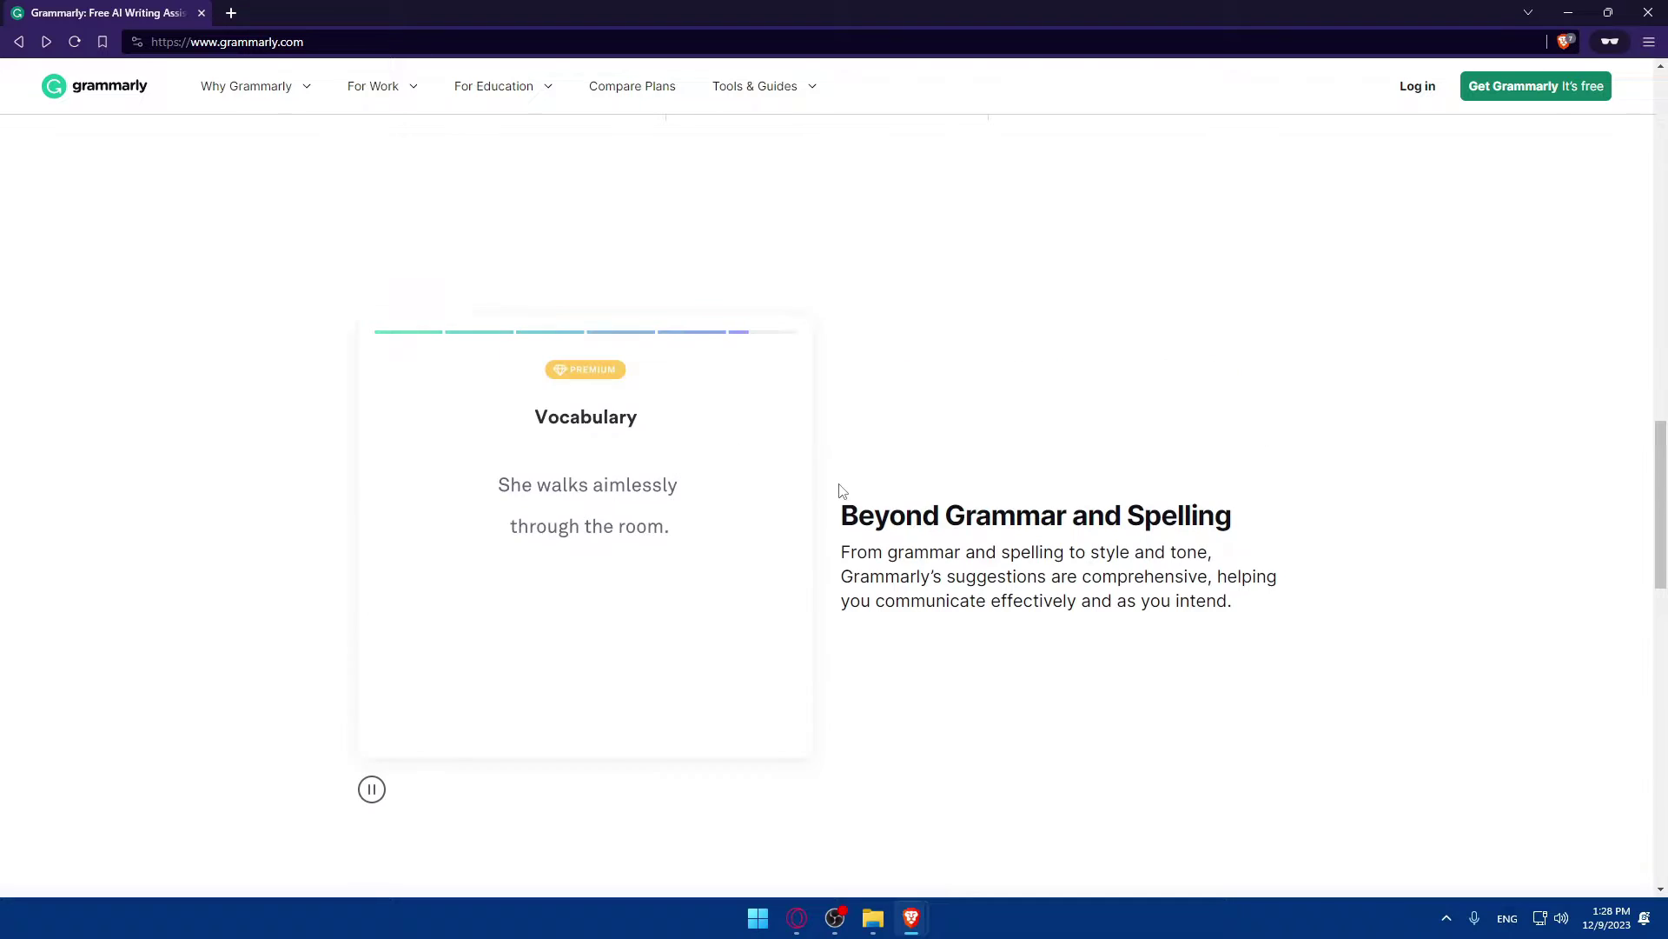
scroll(1038, 561, down, 2)
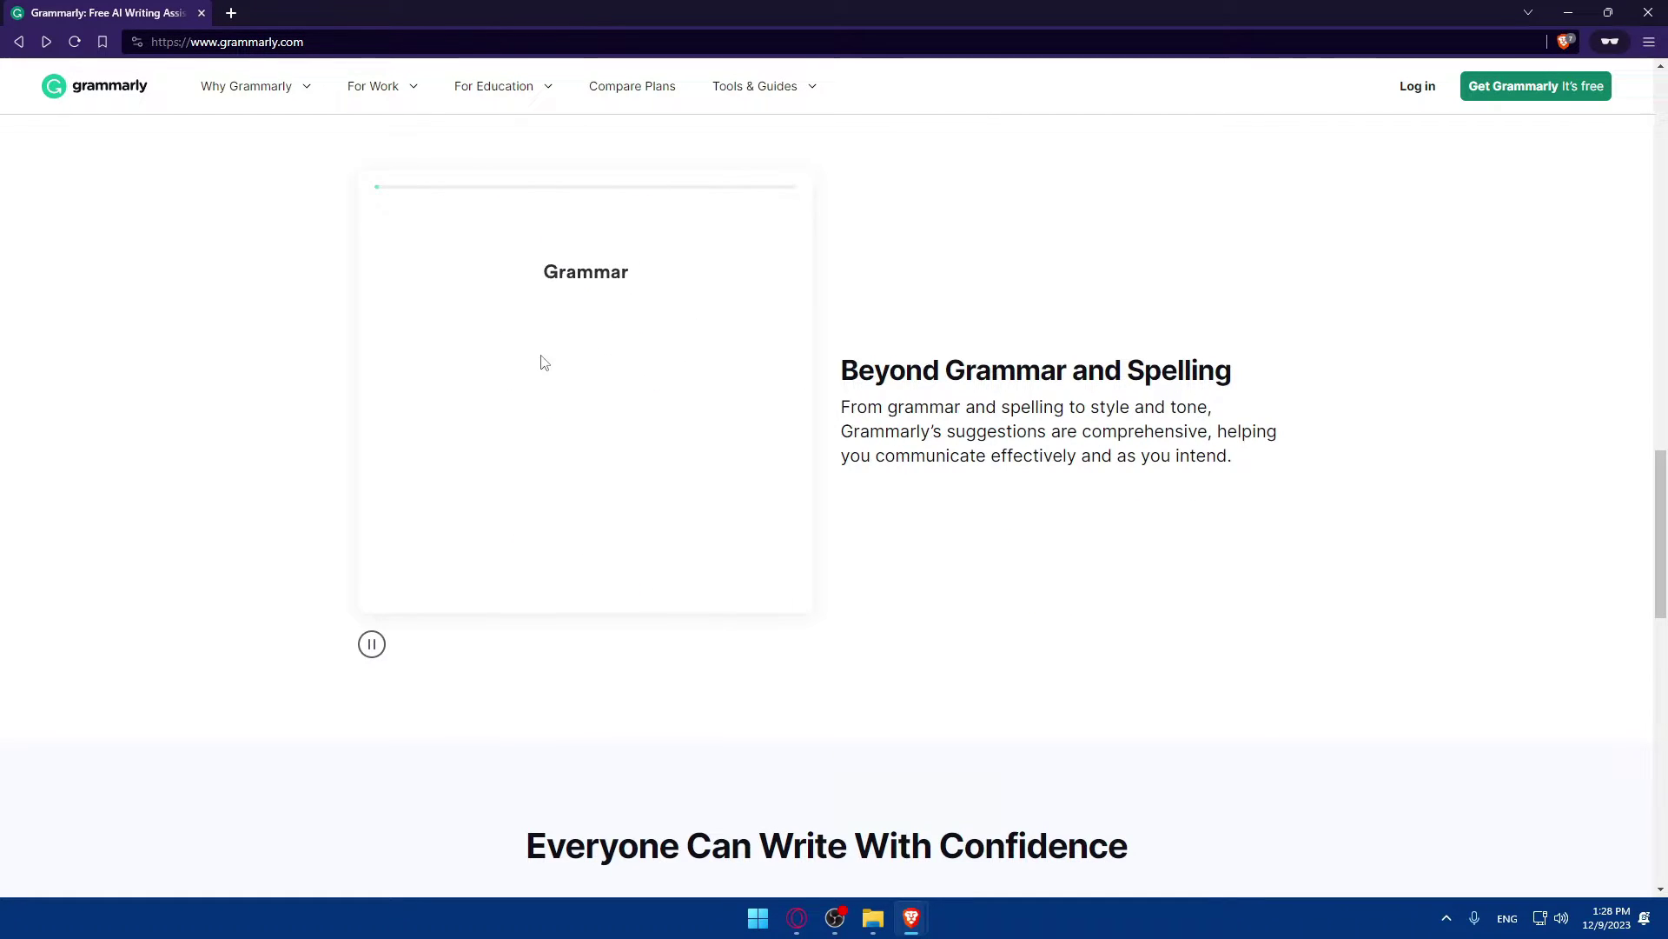
scroll(574, 281, down, 15)
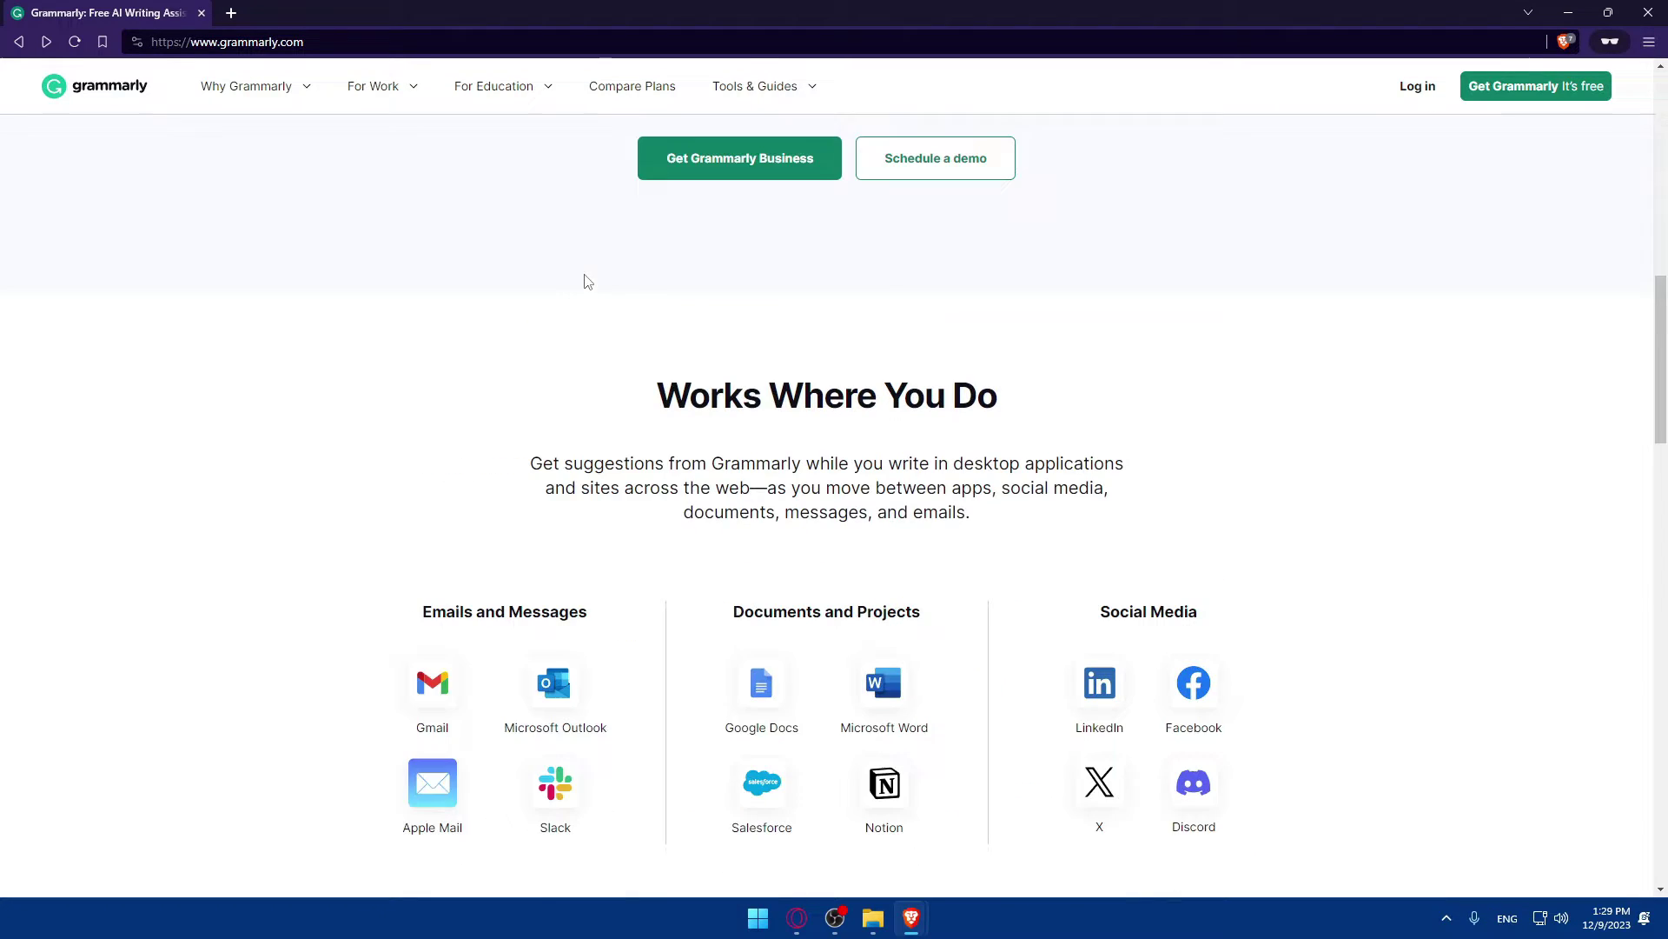
View the sign-up and sign-in pages, close the private window, and open Grammarly Apps
scroll(609, 287, up, 20)
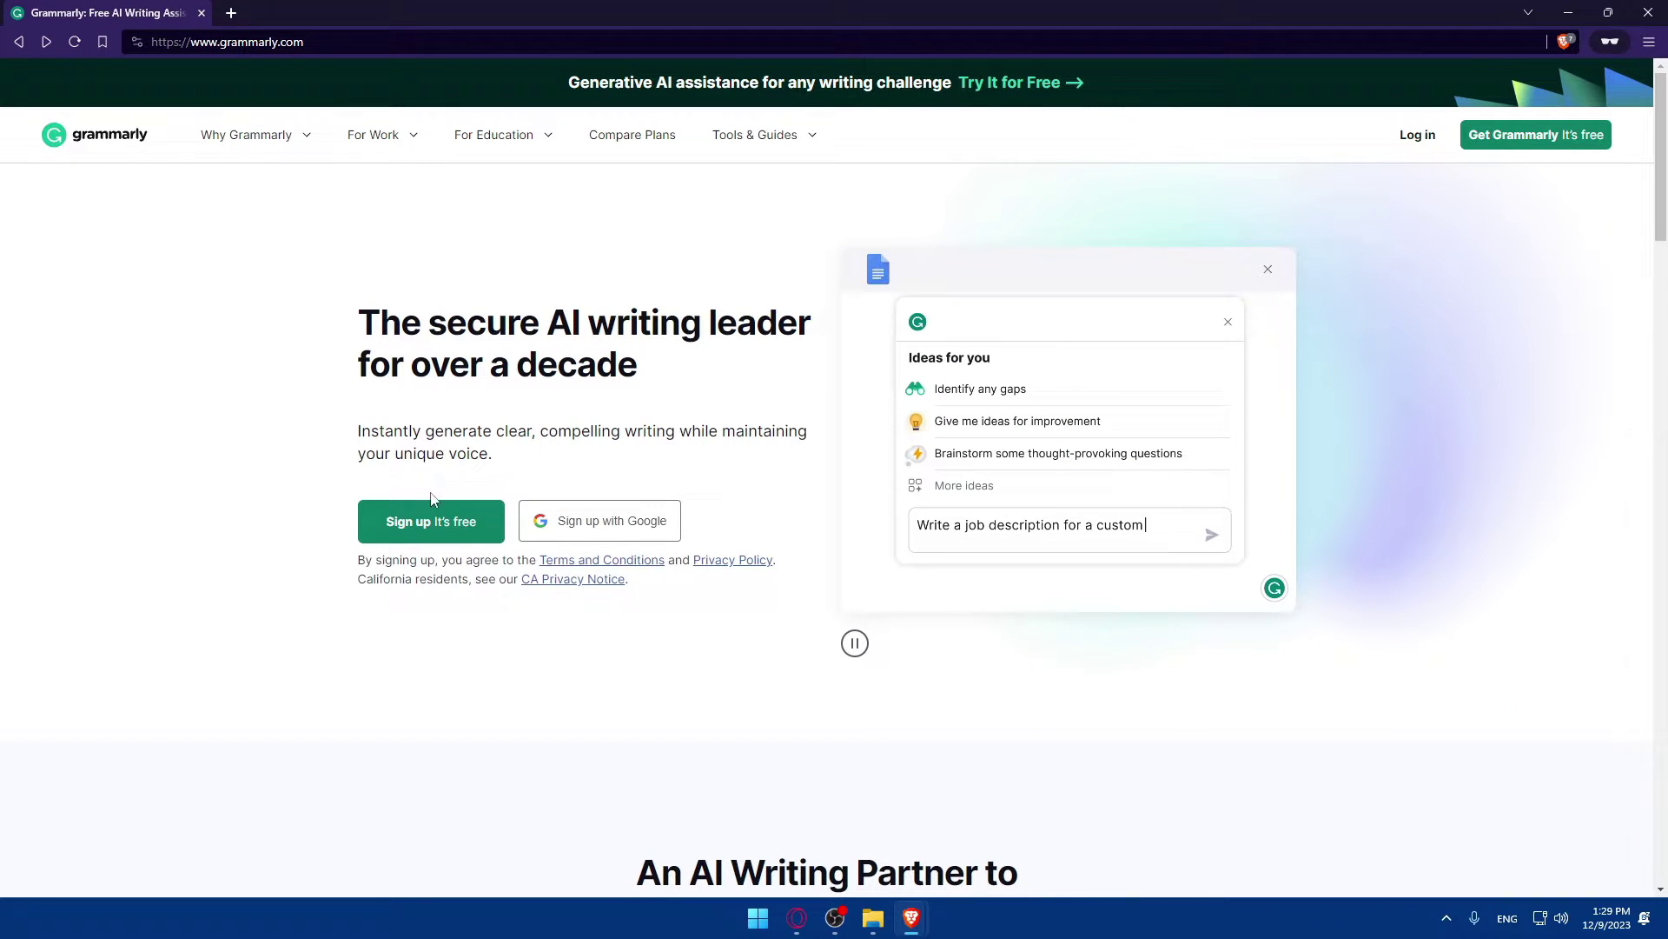
click(435, 527)
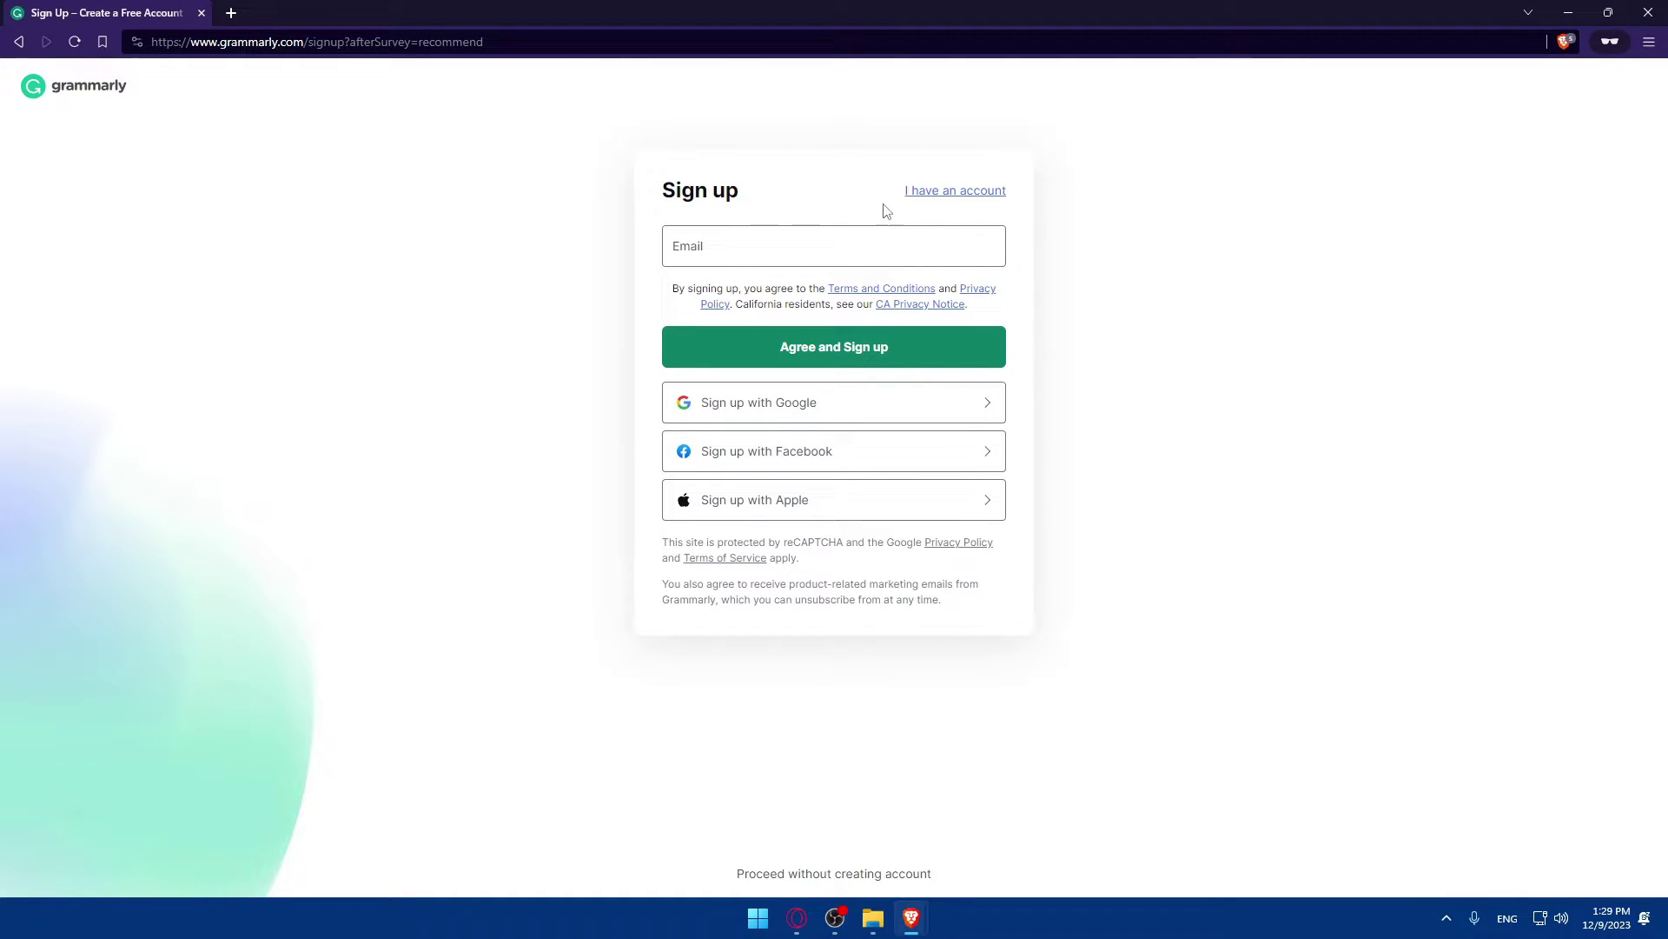
click(962, 193)
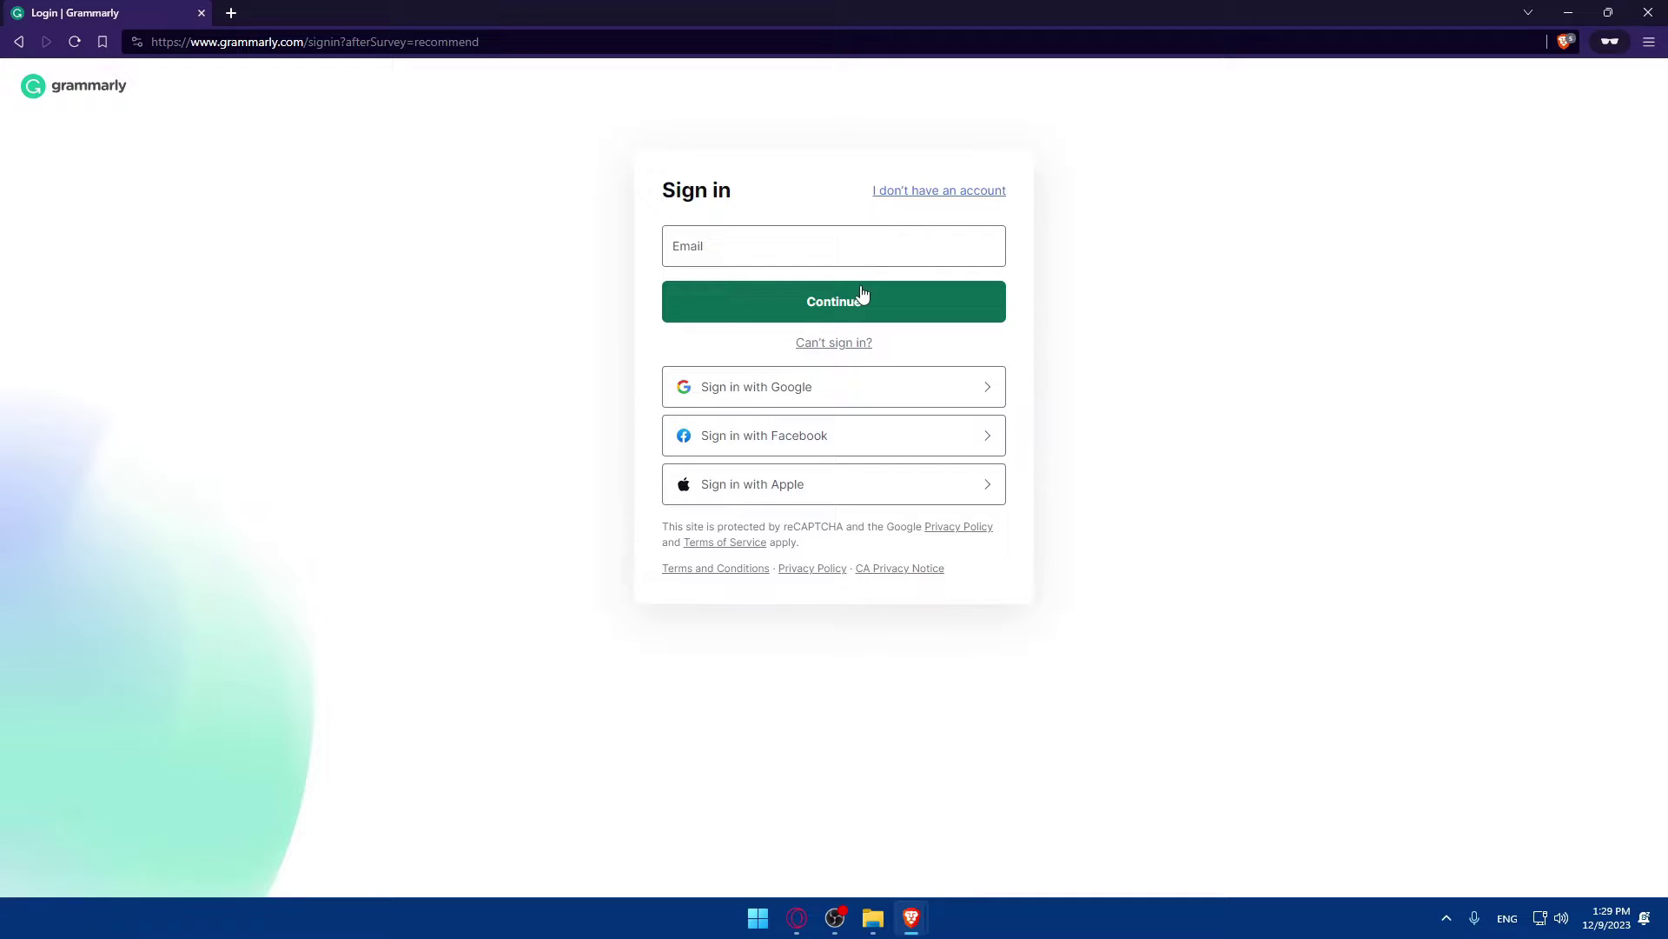
click(1649, 13)
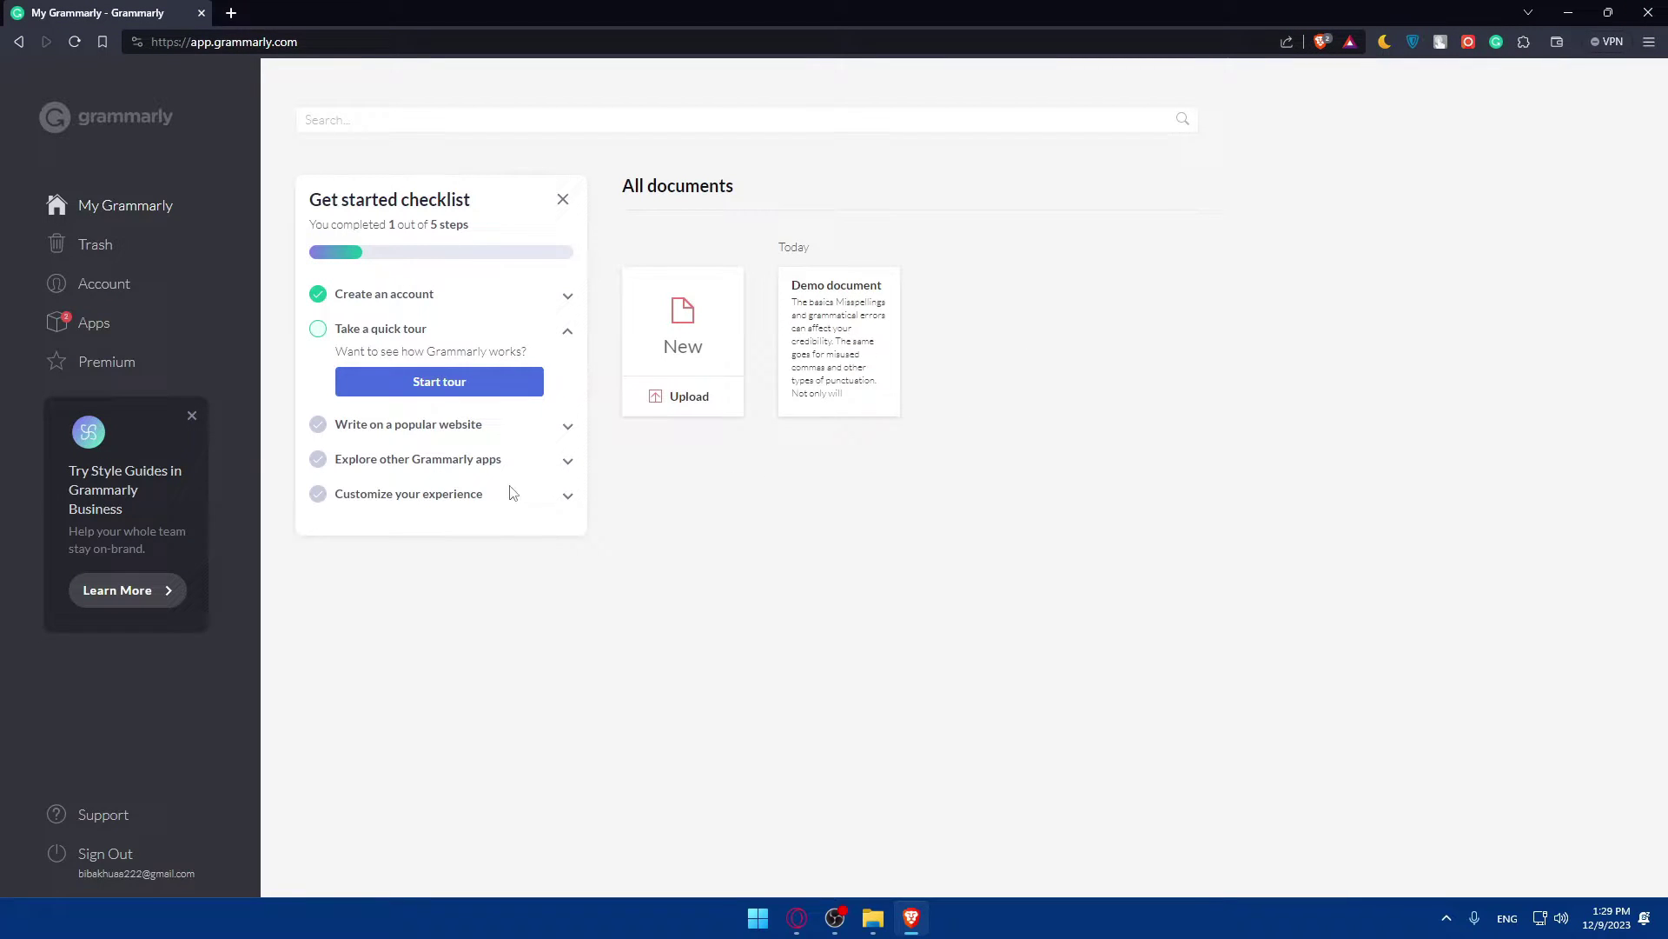
click(94, 324)
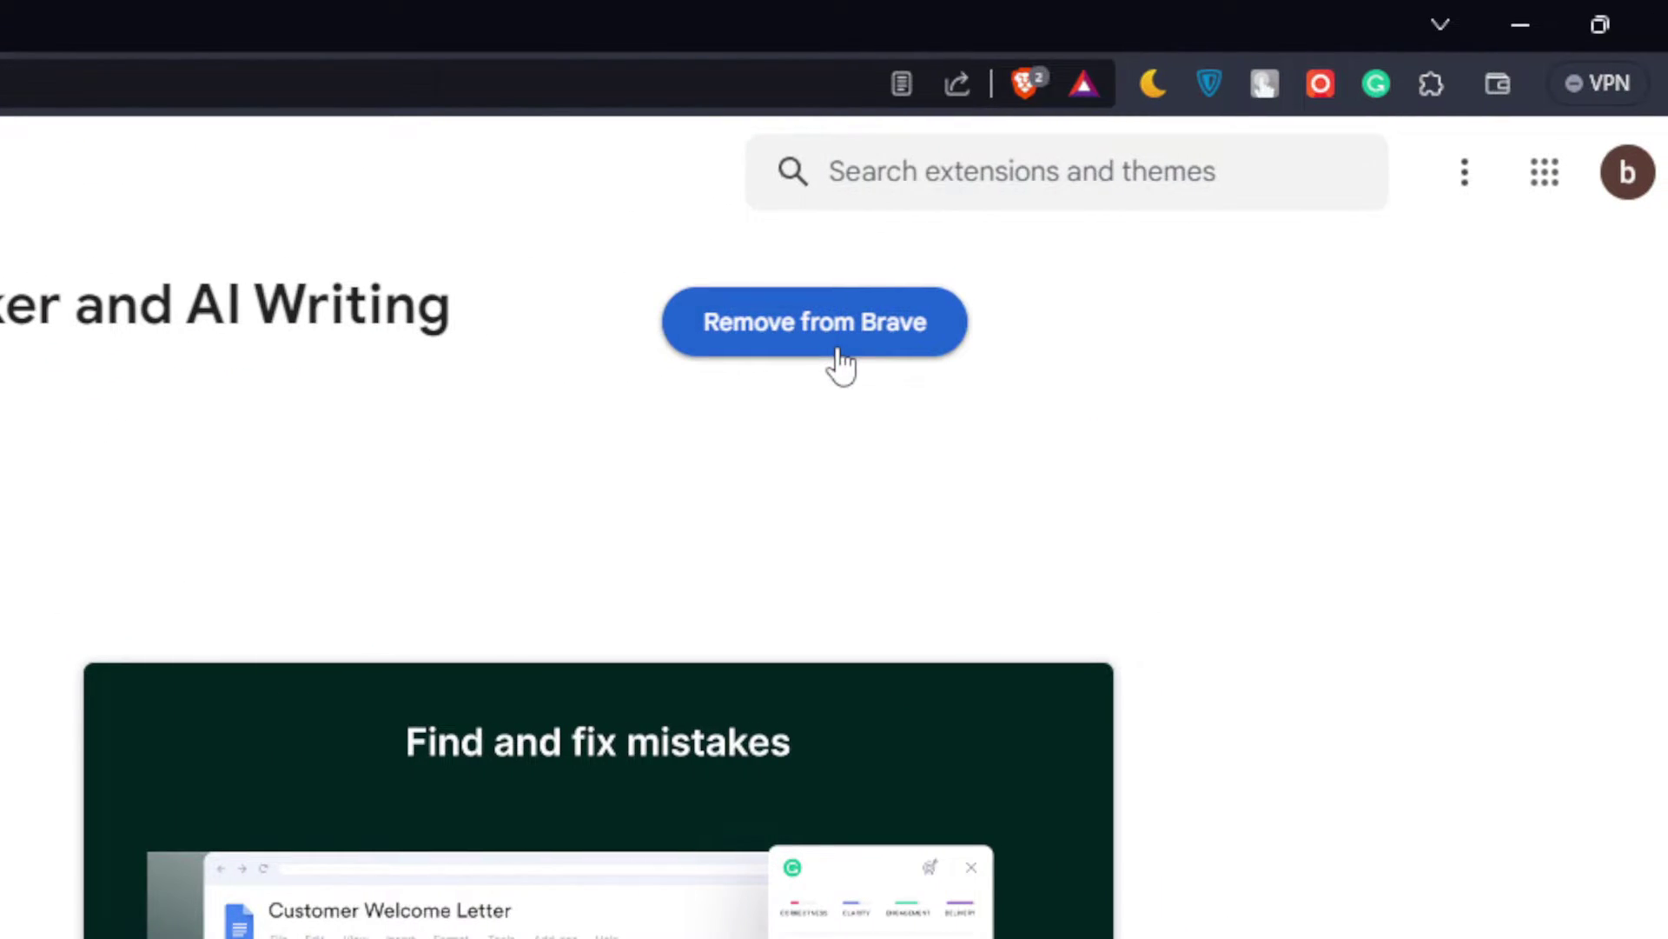
Close the Chrome Web Store tab and cancel saving GrammarlyInstaller.exe
scroll(358, 462, down, 10)
scroll(304, 453, up, 8)
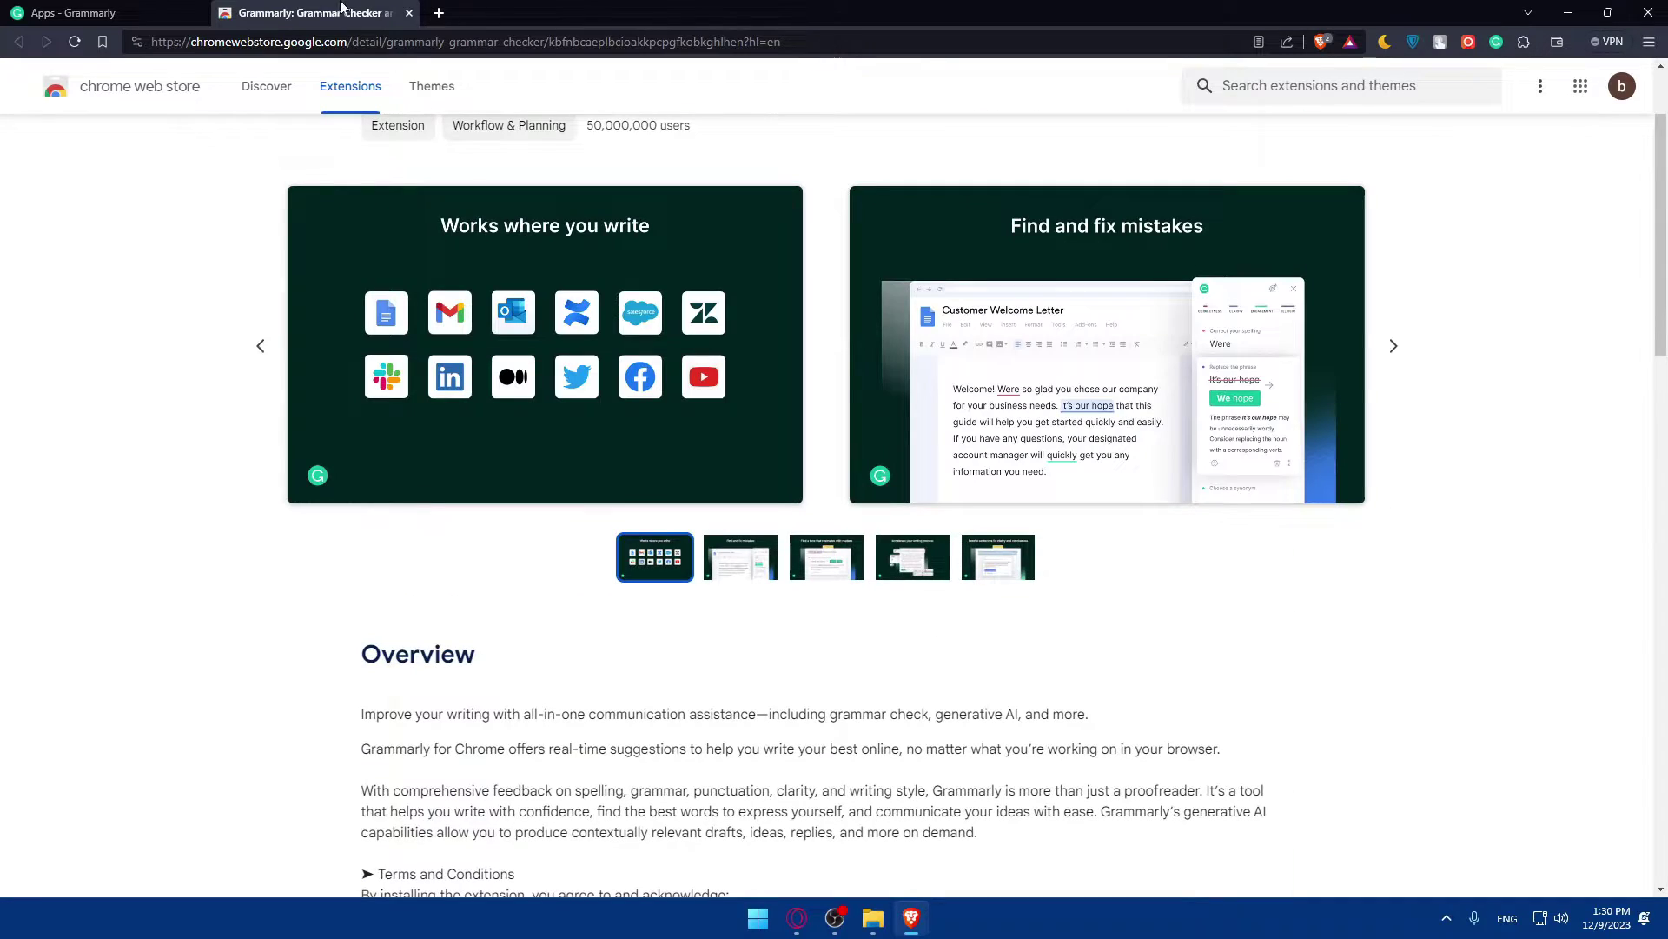
click(410, 13)
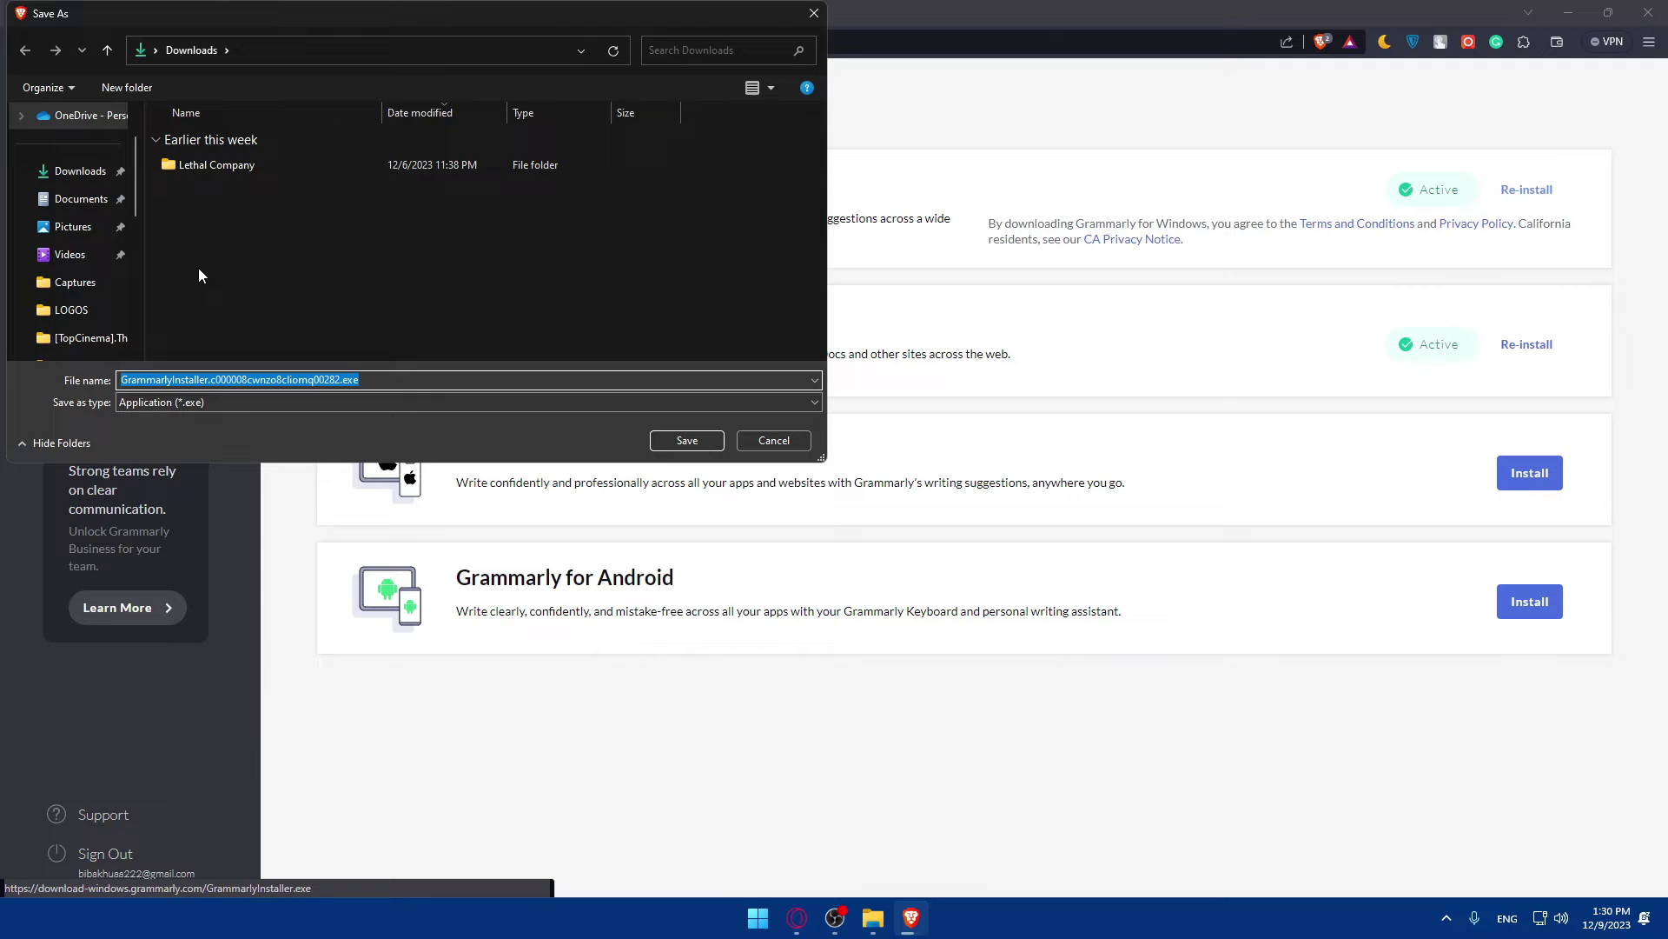
click(813, 13)
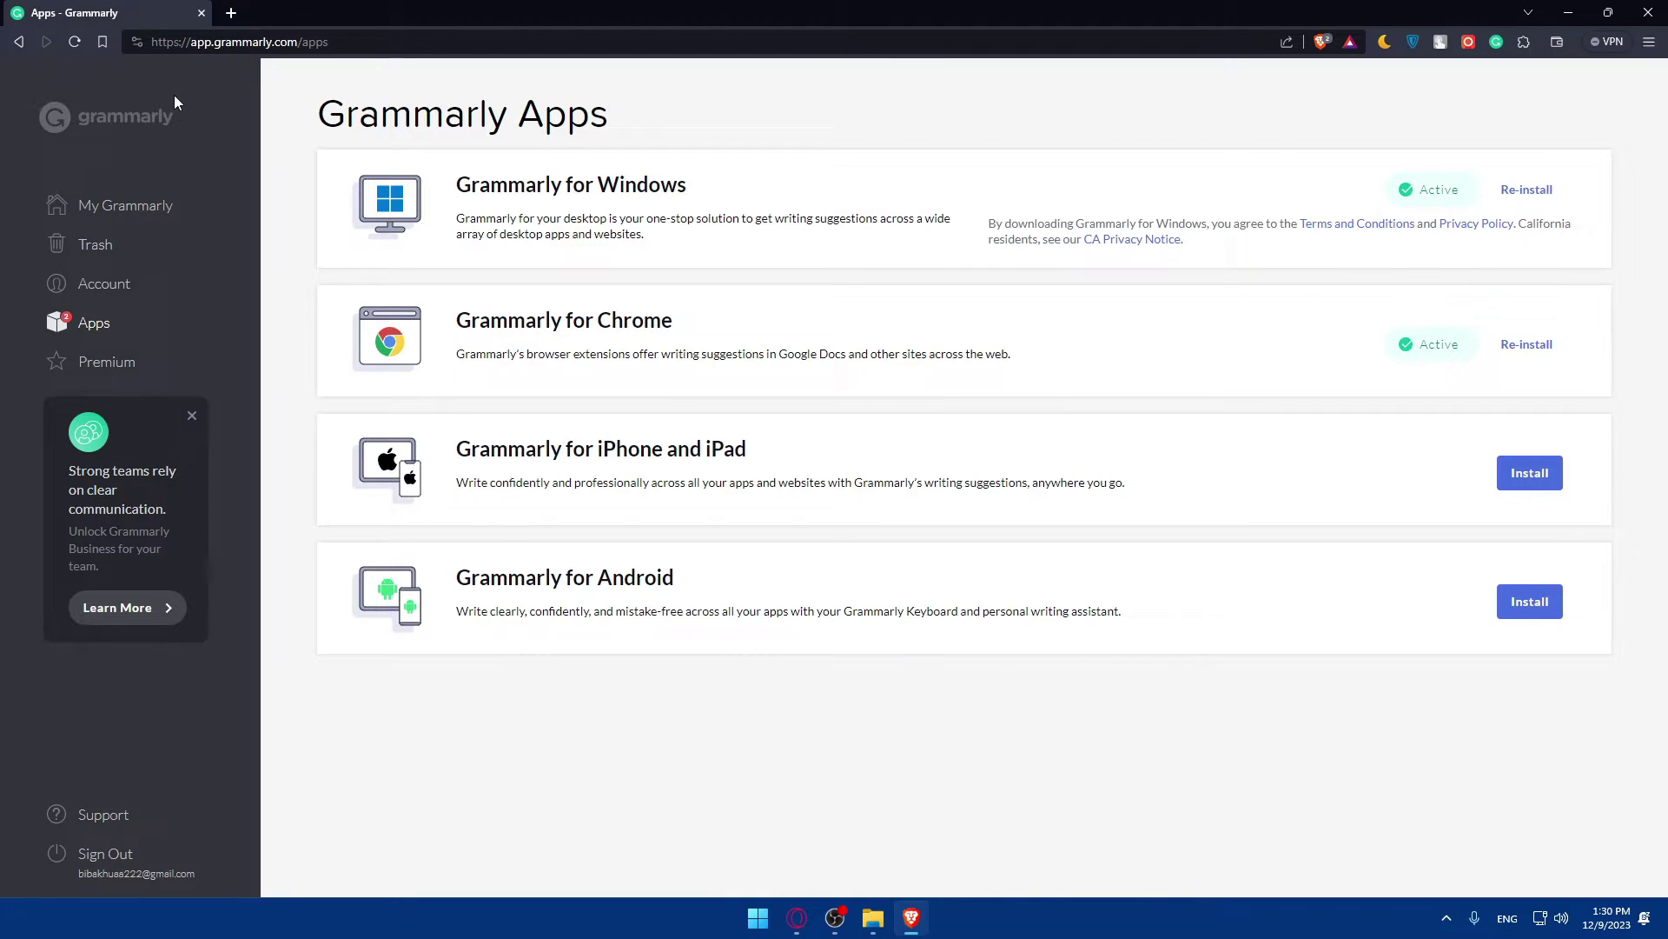
click(233, 13)
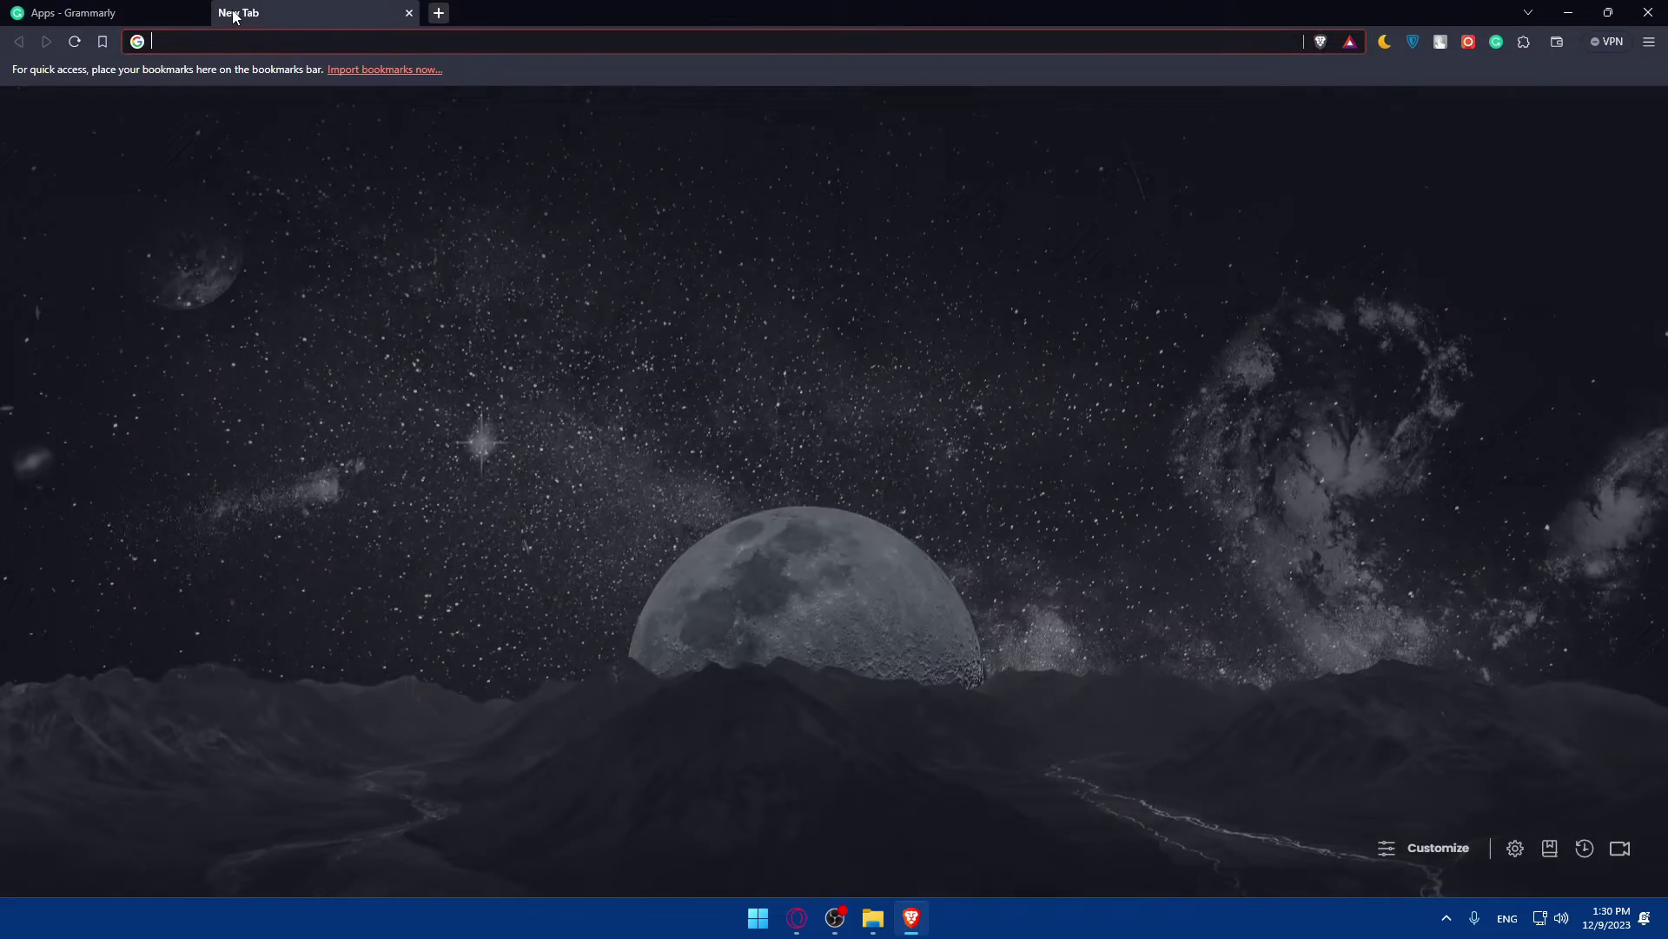
text(excel)
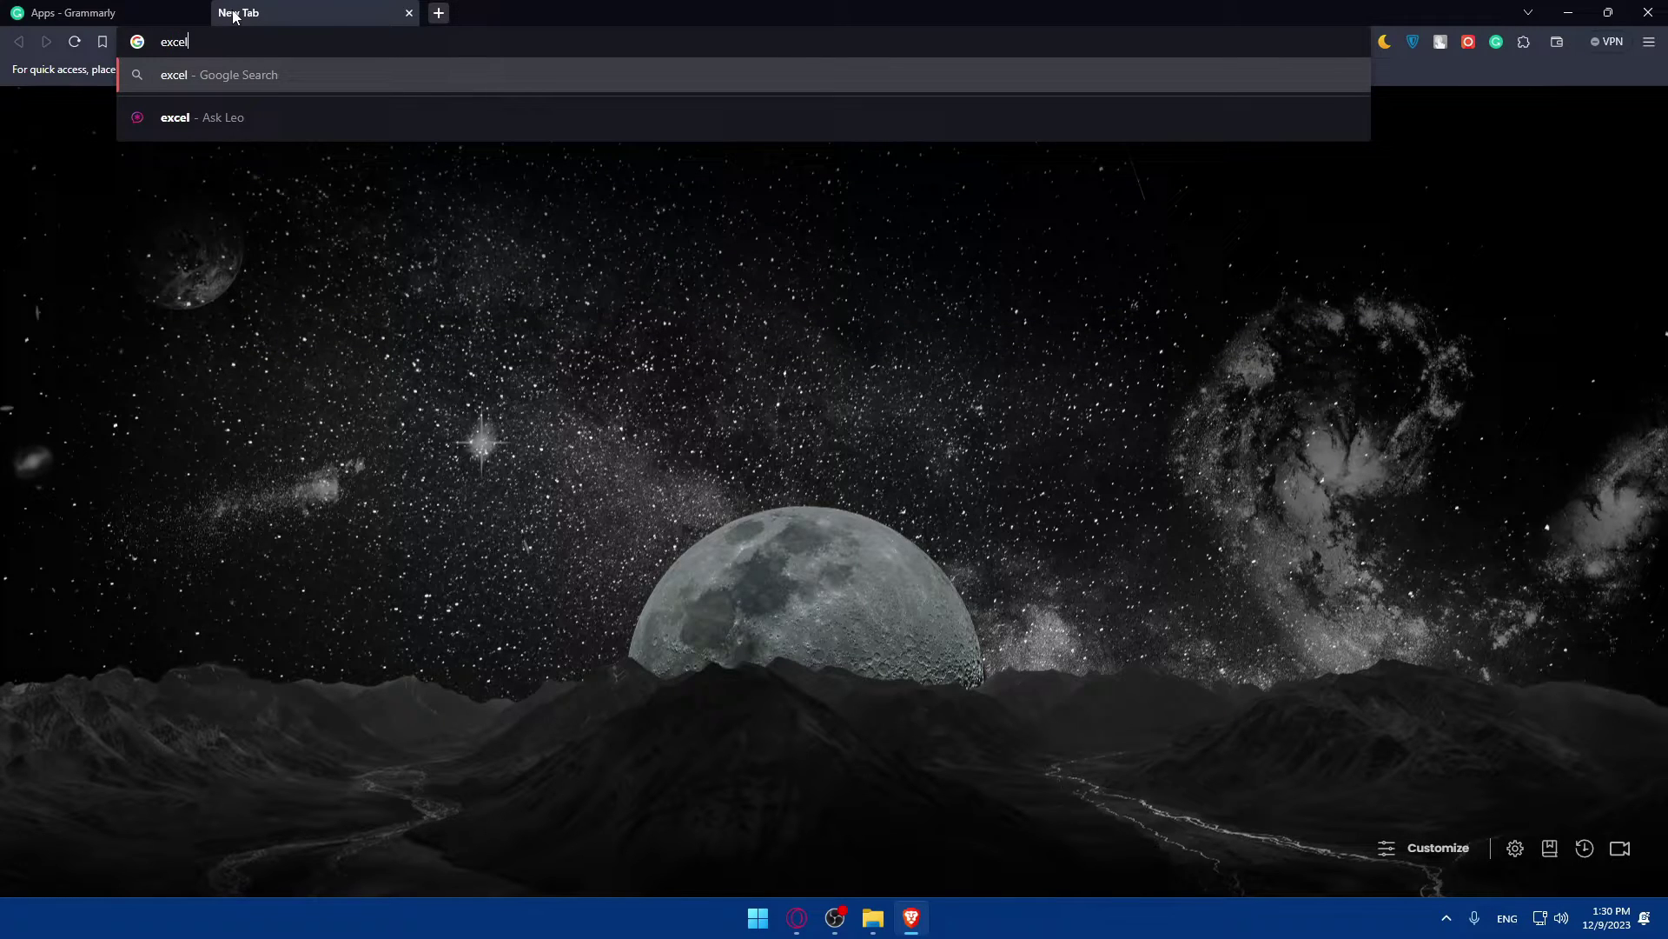
key(Return)
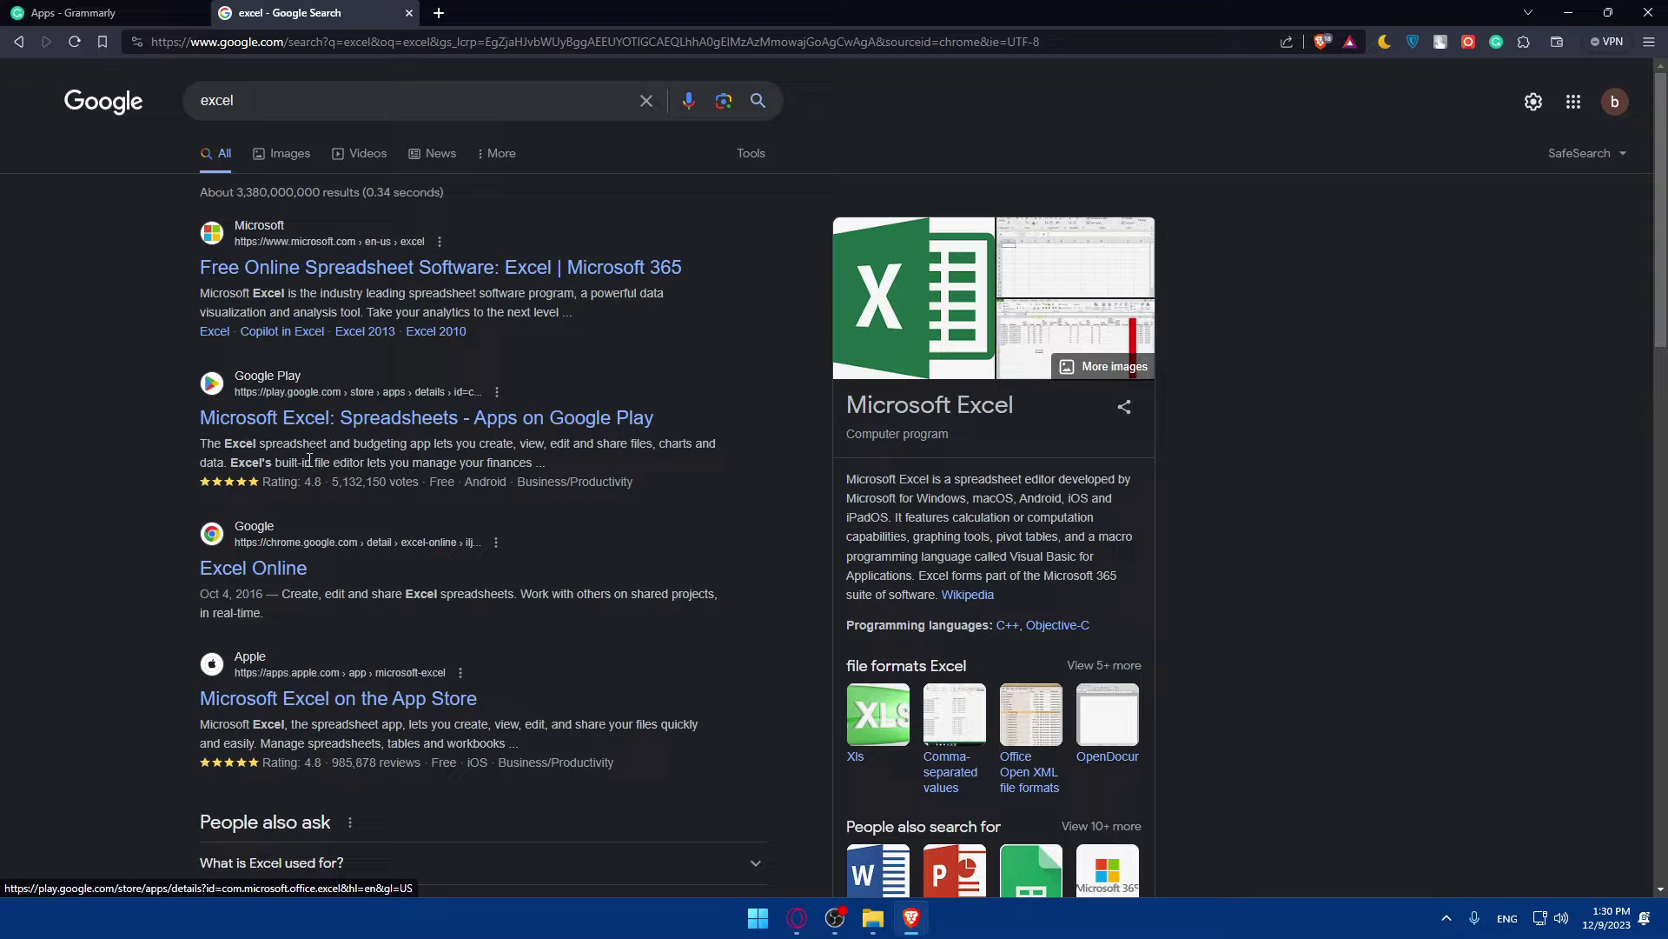
click(334, 280)
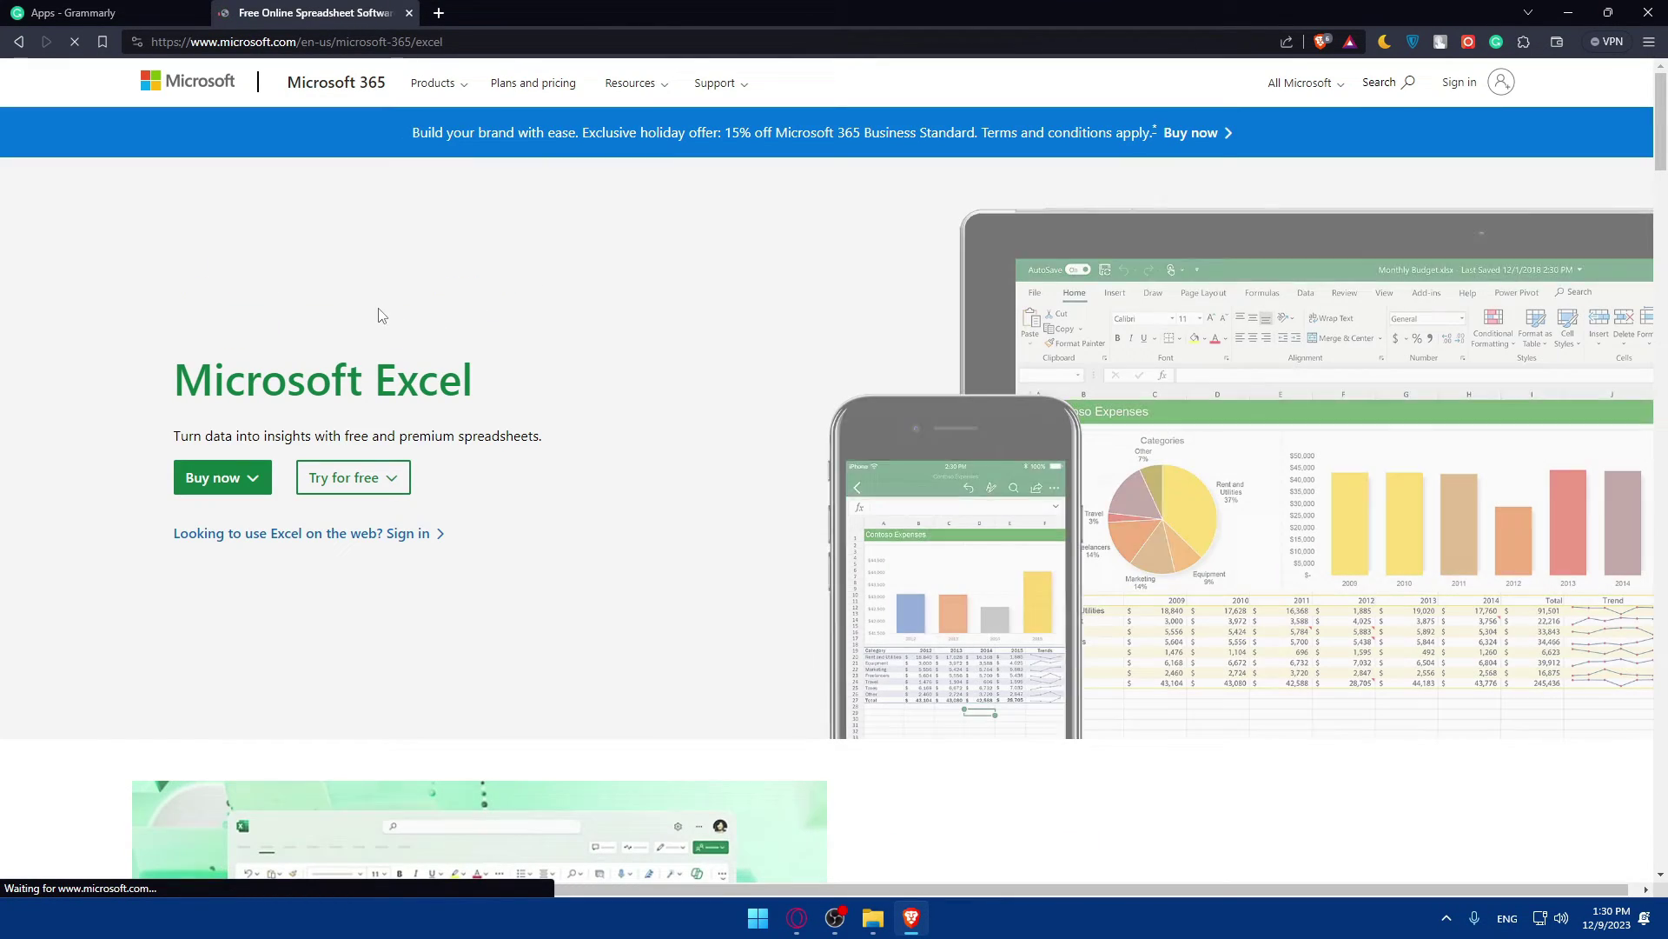
click(1475, 86)
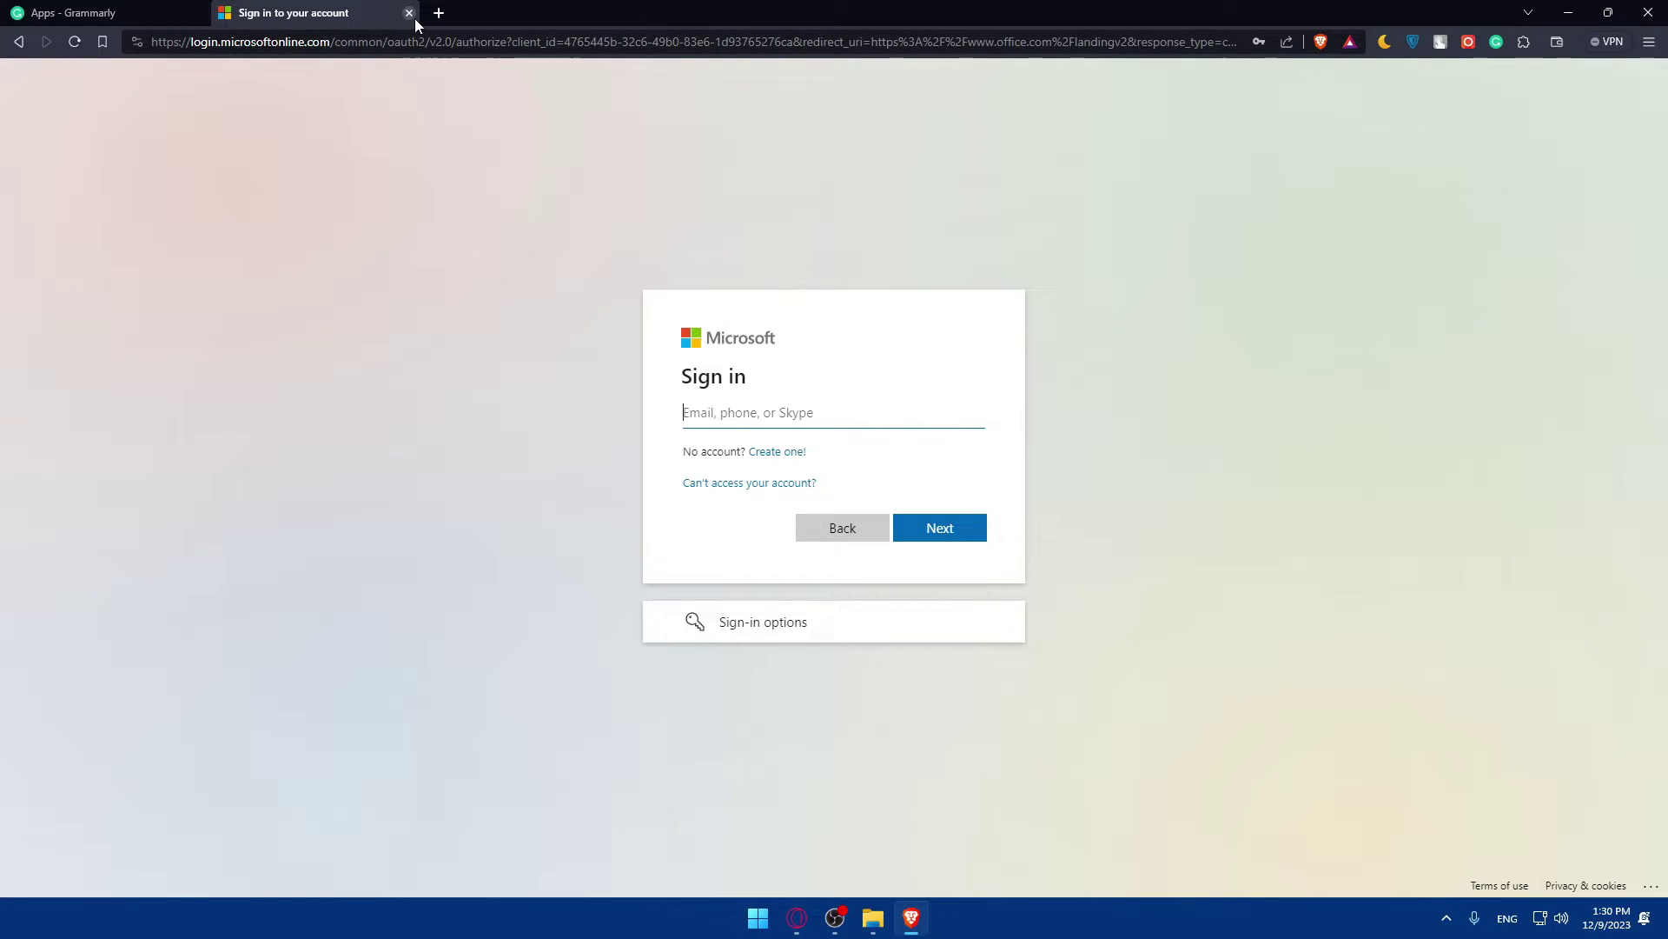
click(409, 13)
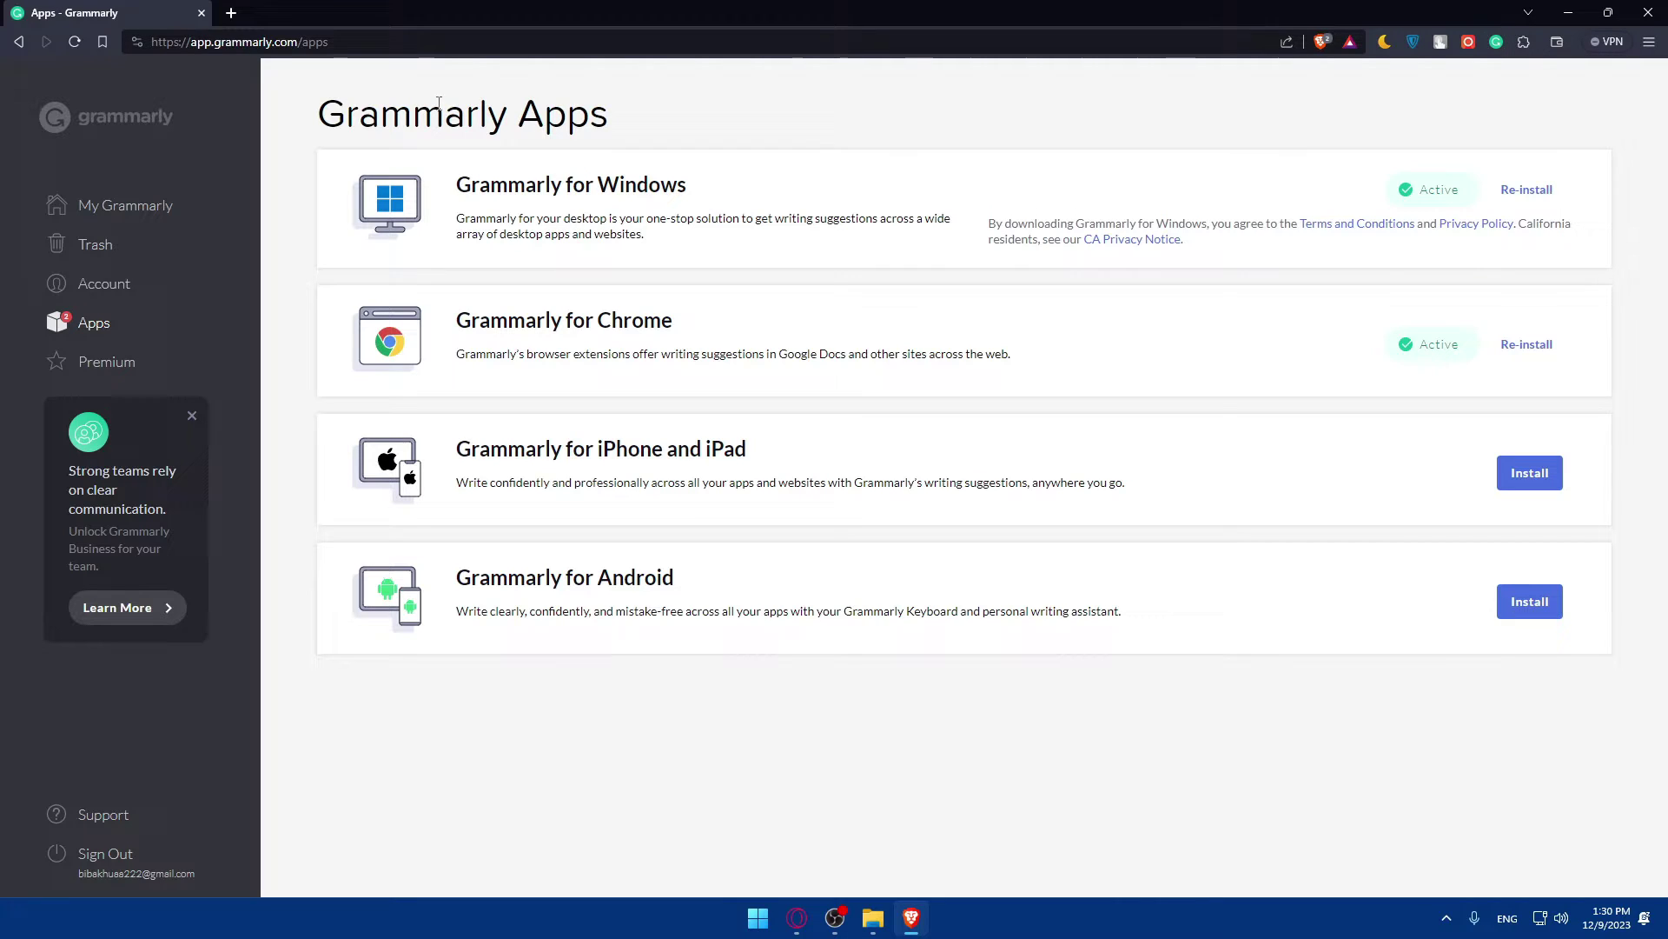
Launch Excel from Windows search to get a blank Book1 workbook
key(super)
text(excel)
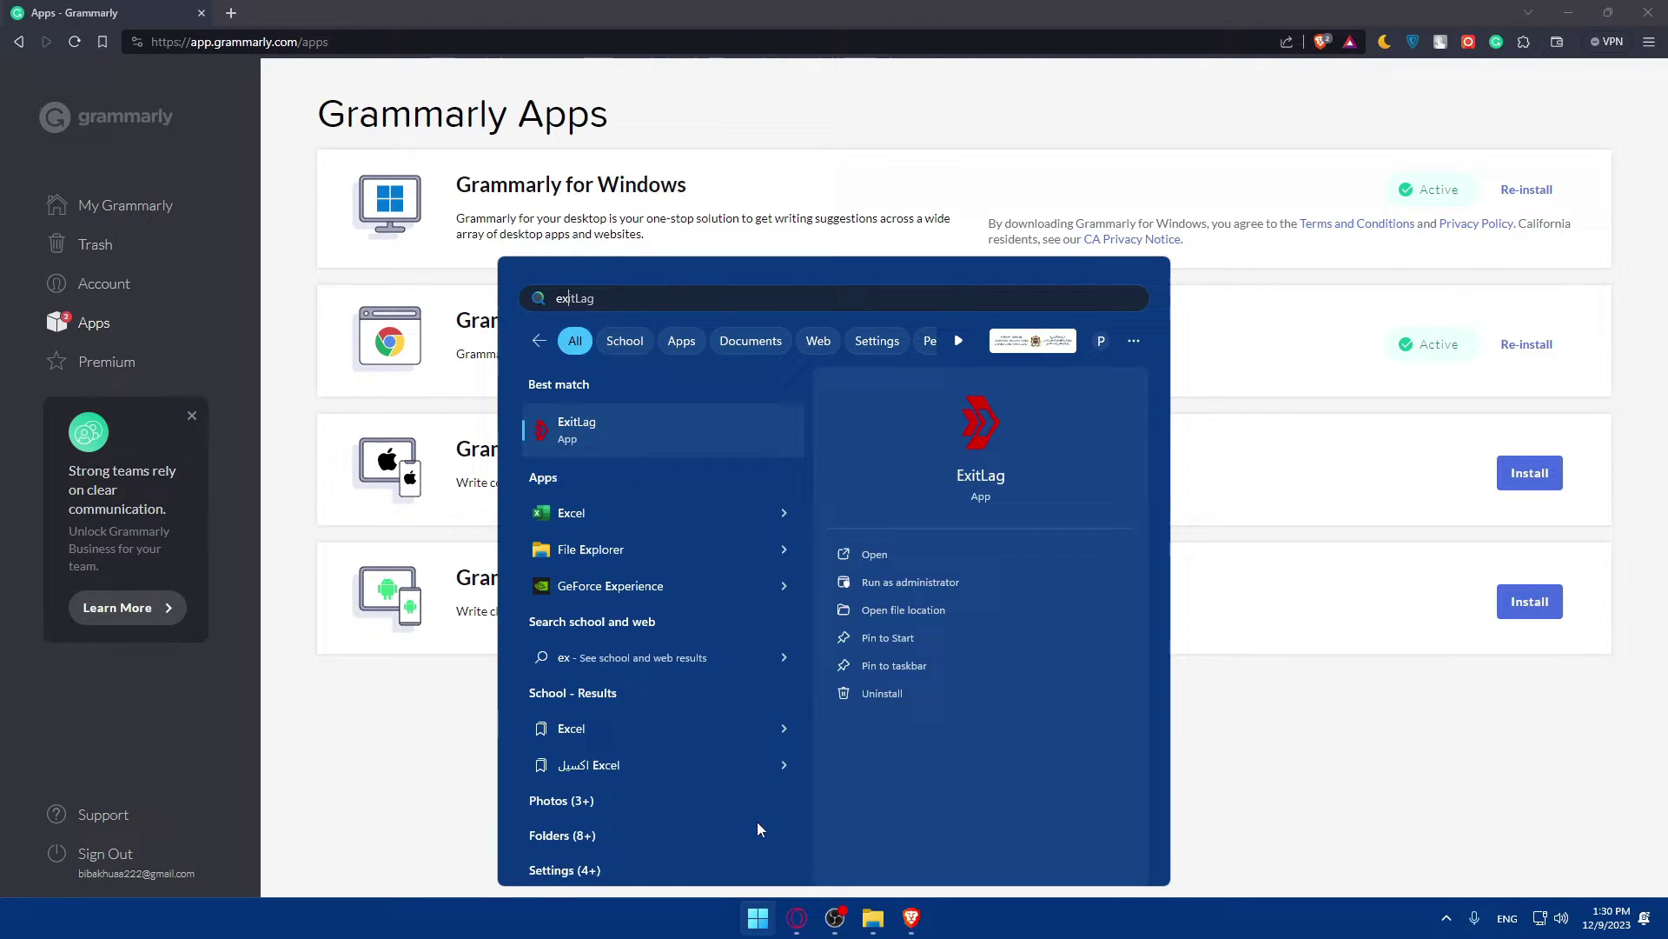
key(Return)
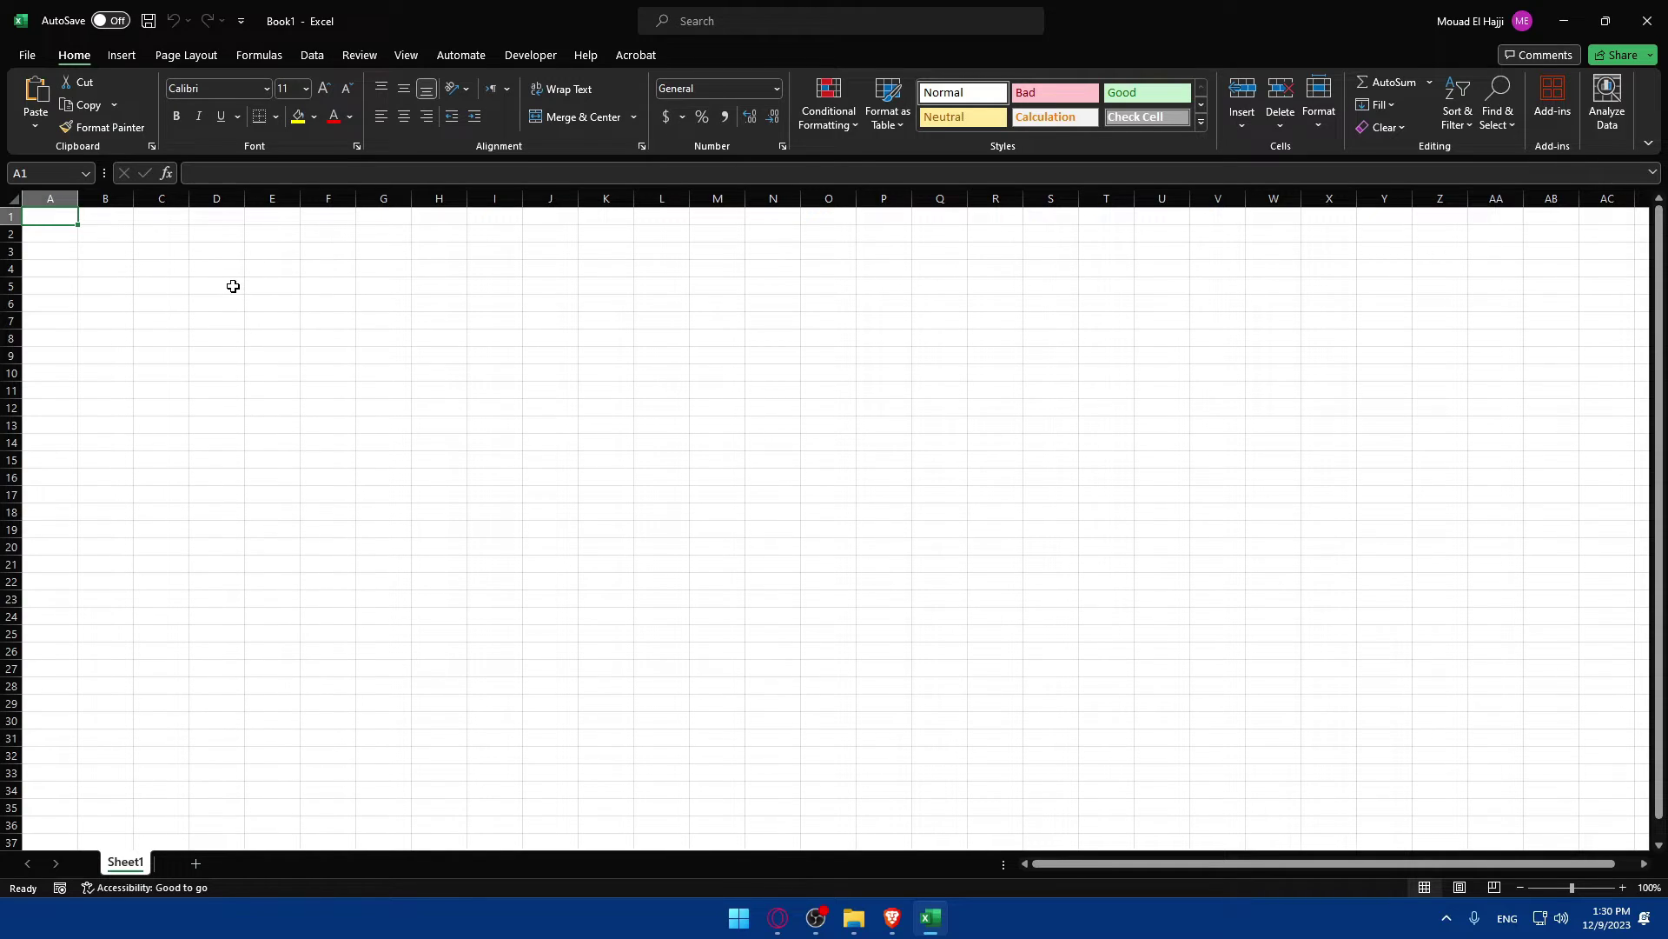
Launch Grammarly for Windows from search and check the hidden system tray icons
key(super)
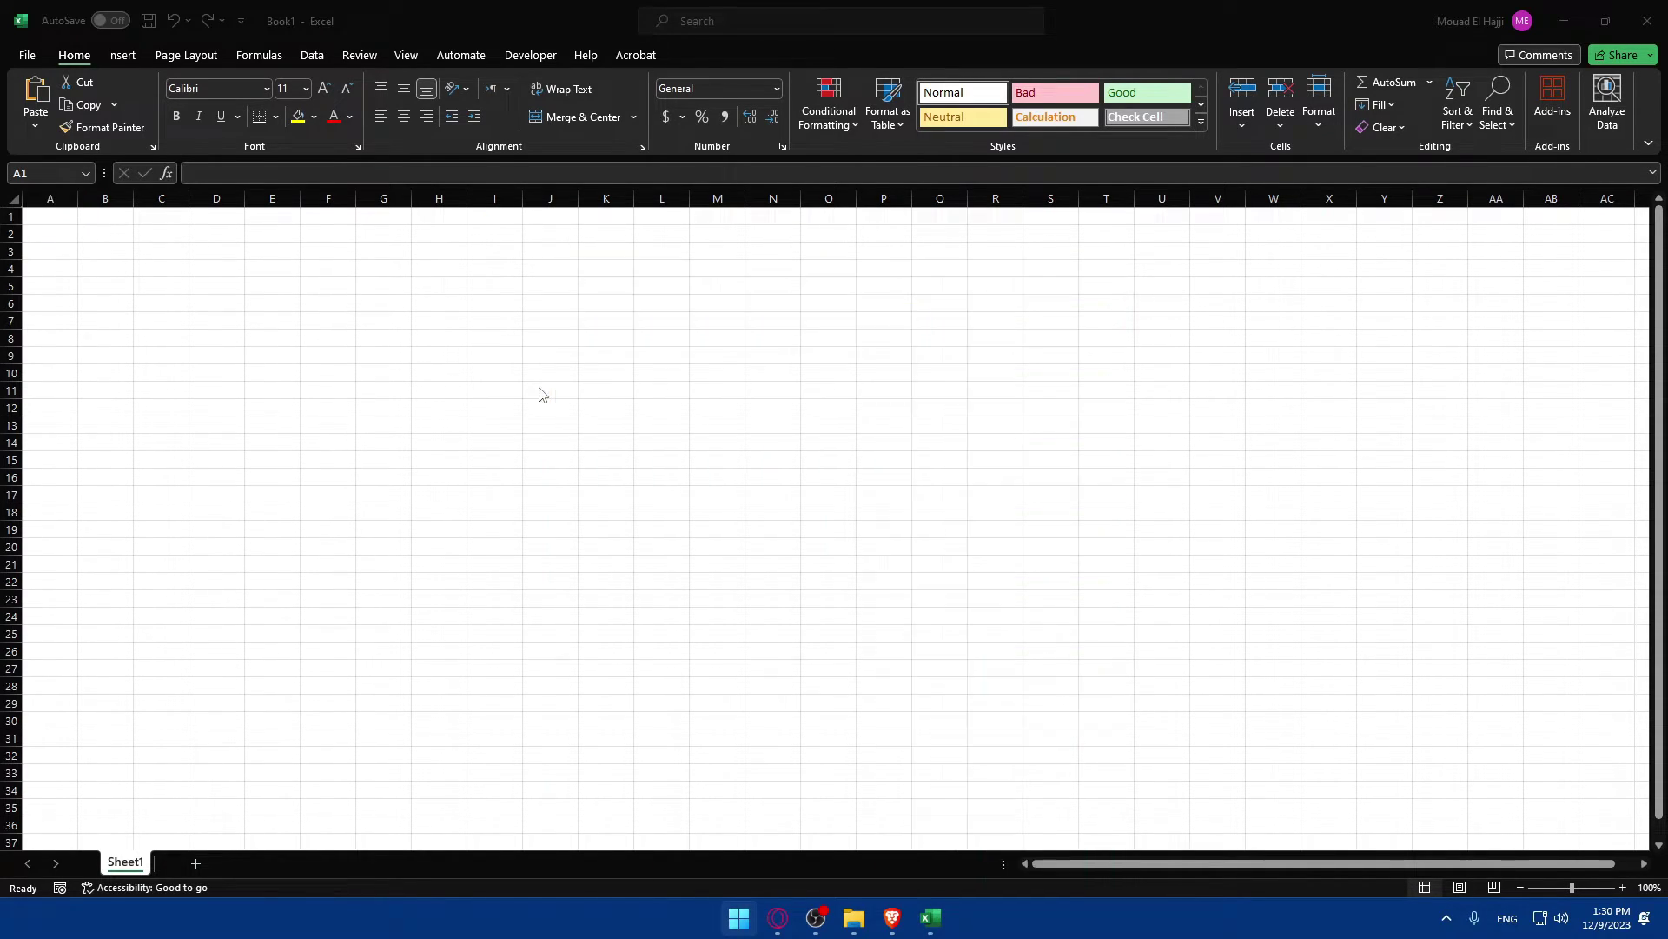
text(grammarly)
key(Return)
click(1447, 919)
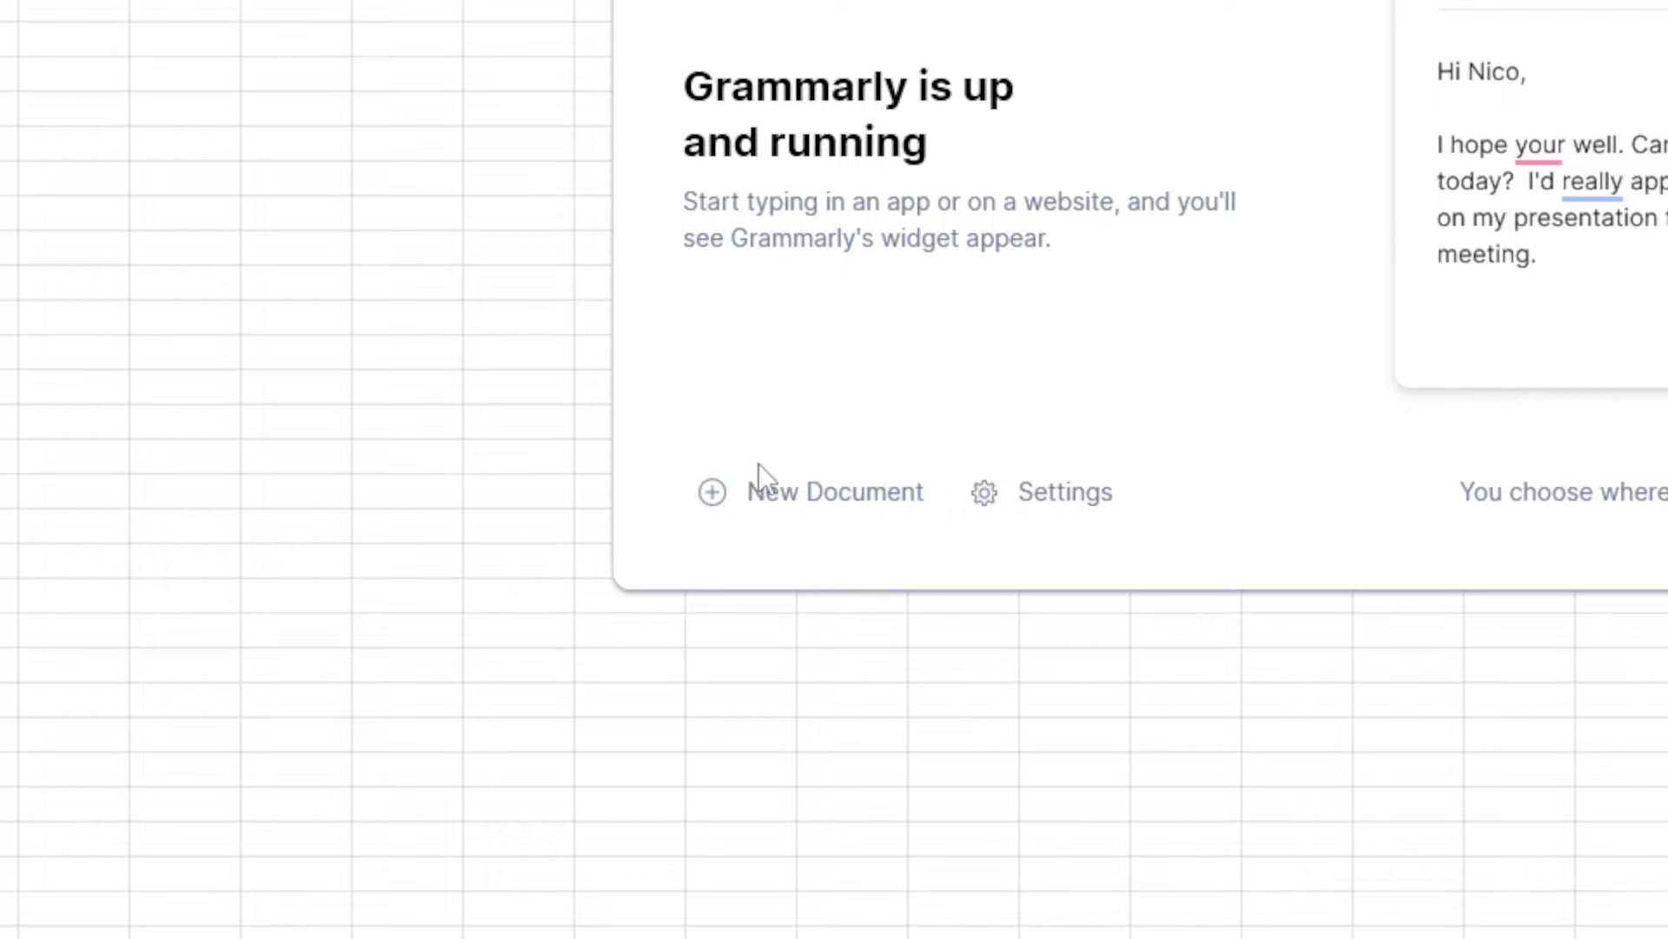
Open Grammarly's settings, keep American English as the writing language, and scroll through the options
click(1019, 494)
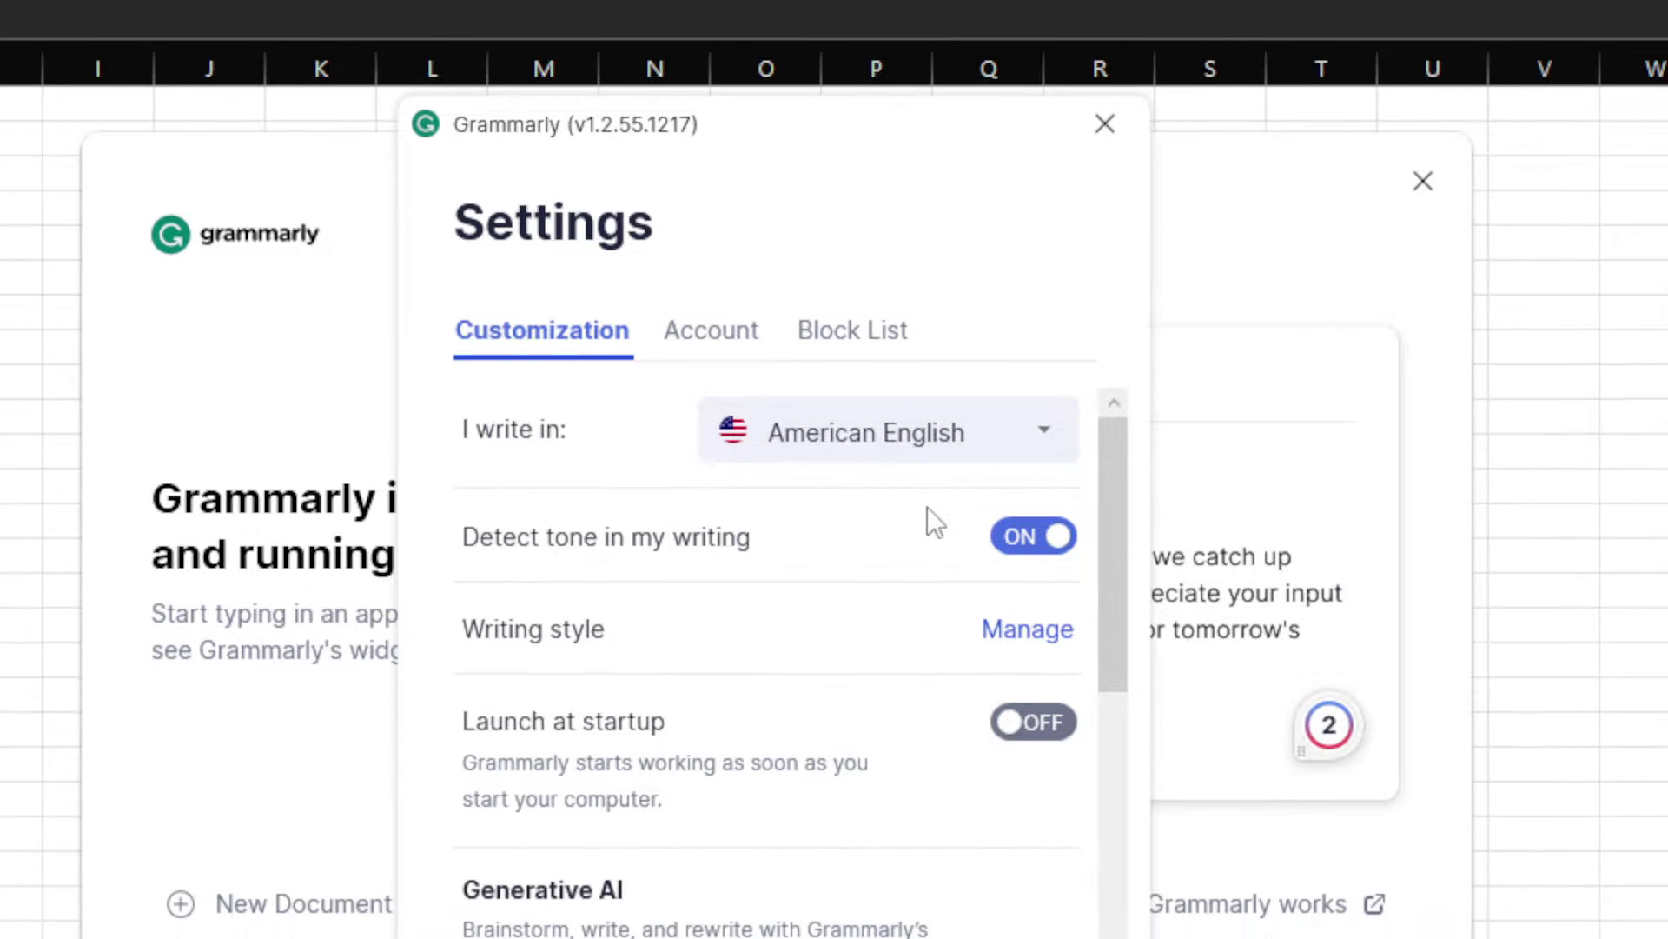
click(1119, 516)
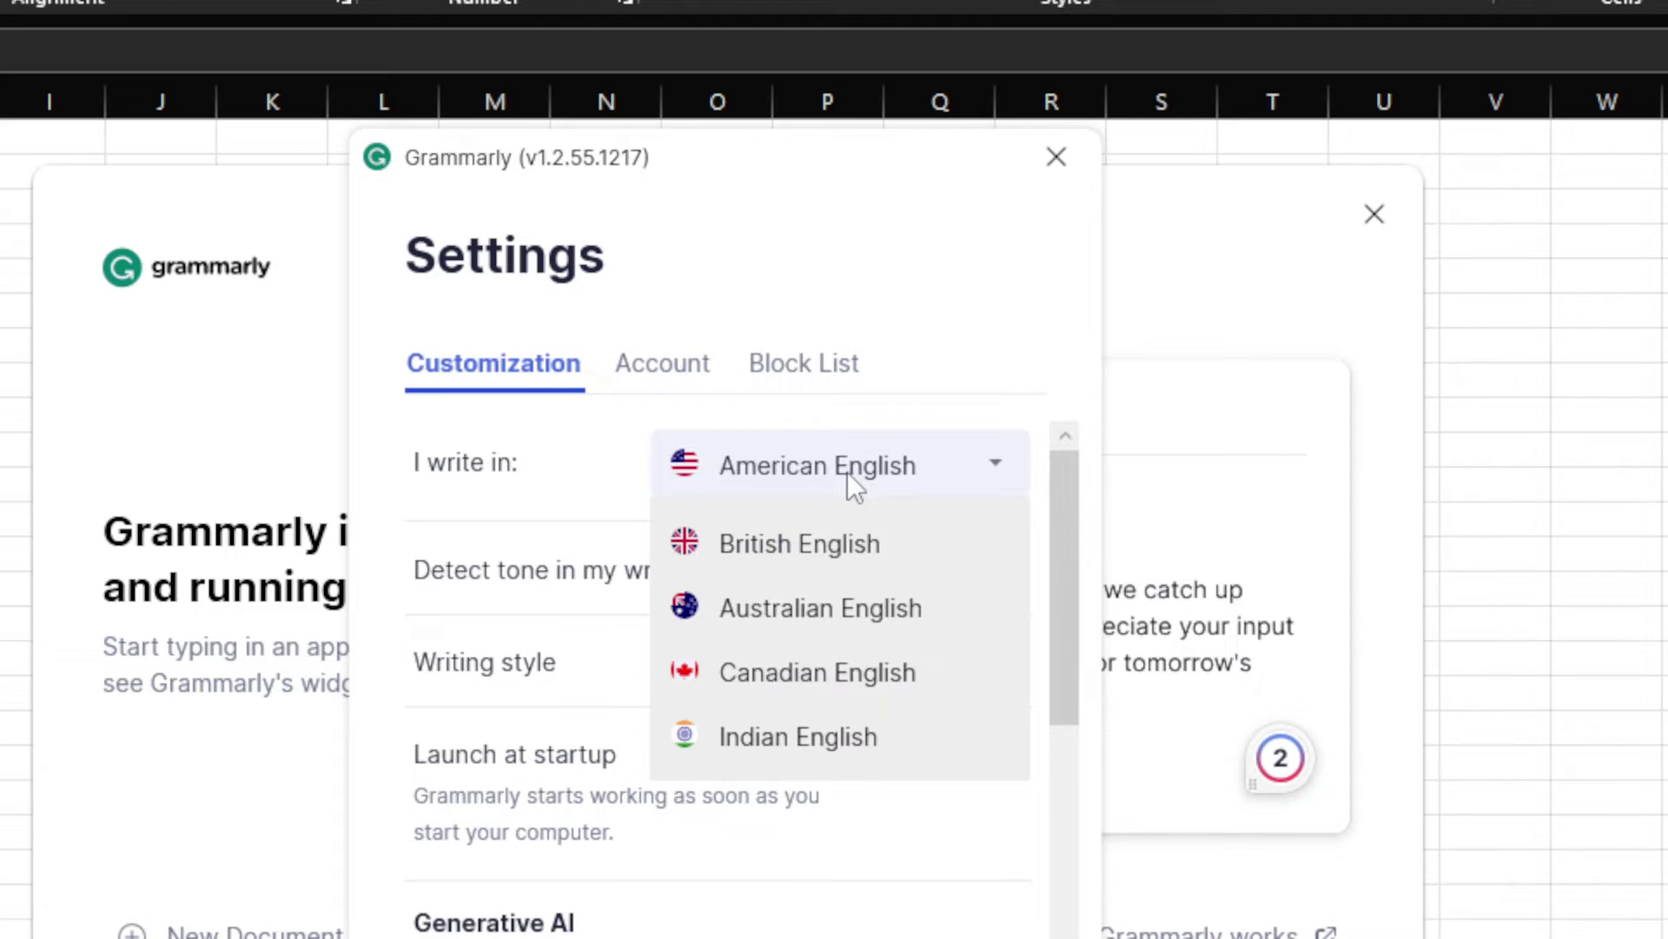
click(640, 506)
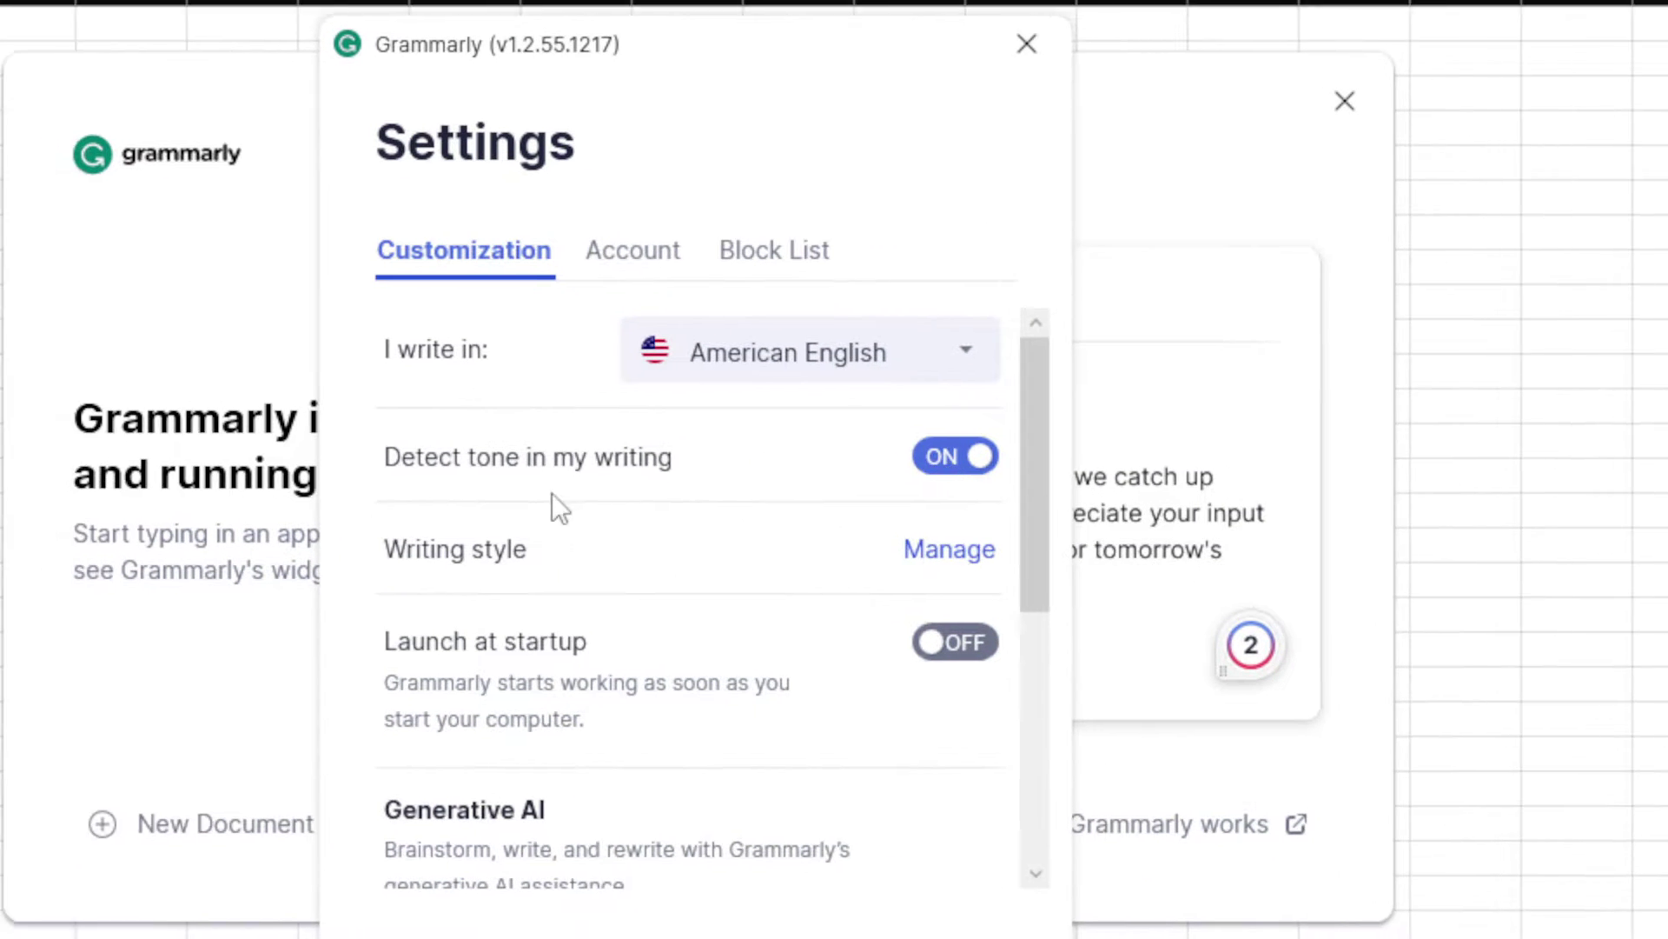
scroll(399, 503, down, 1)
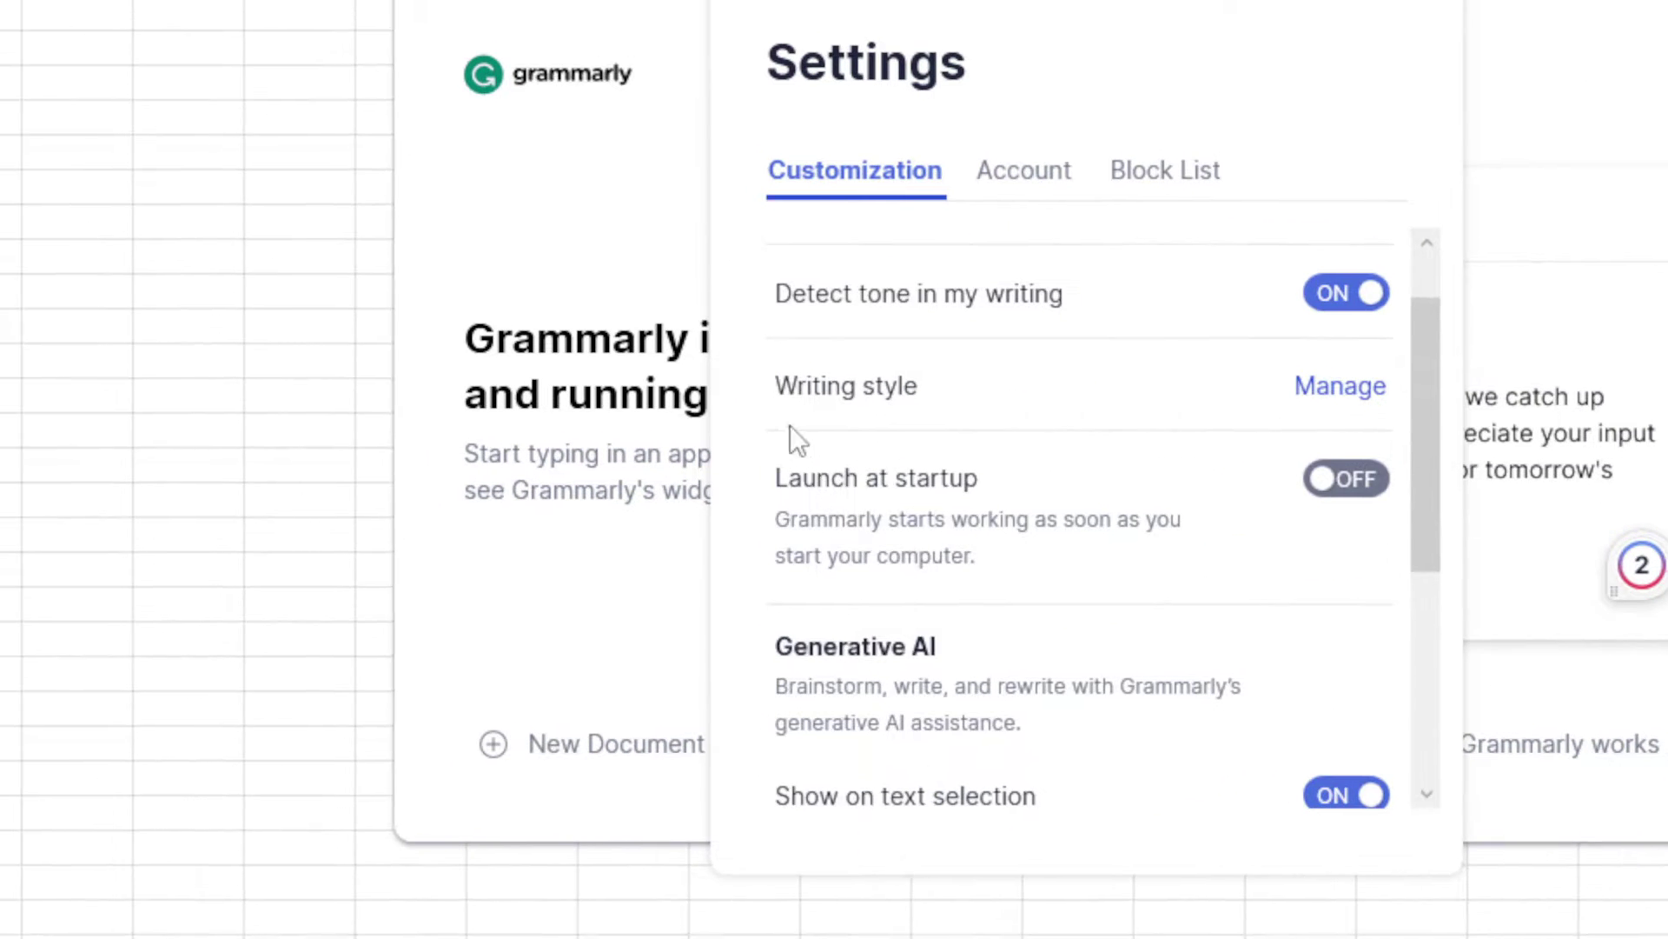
scroll(790, 424, down, 1)
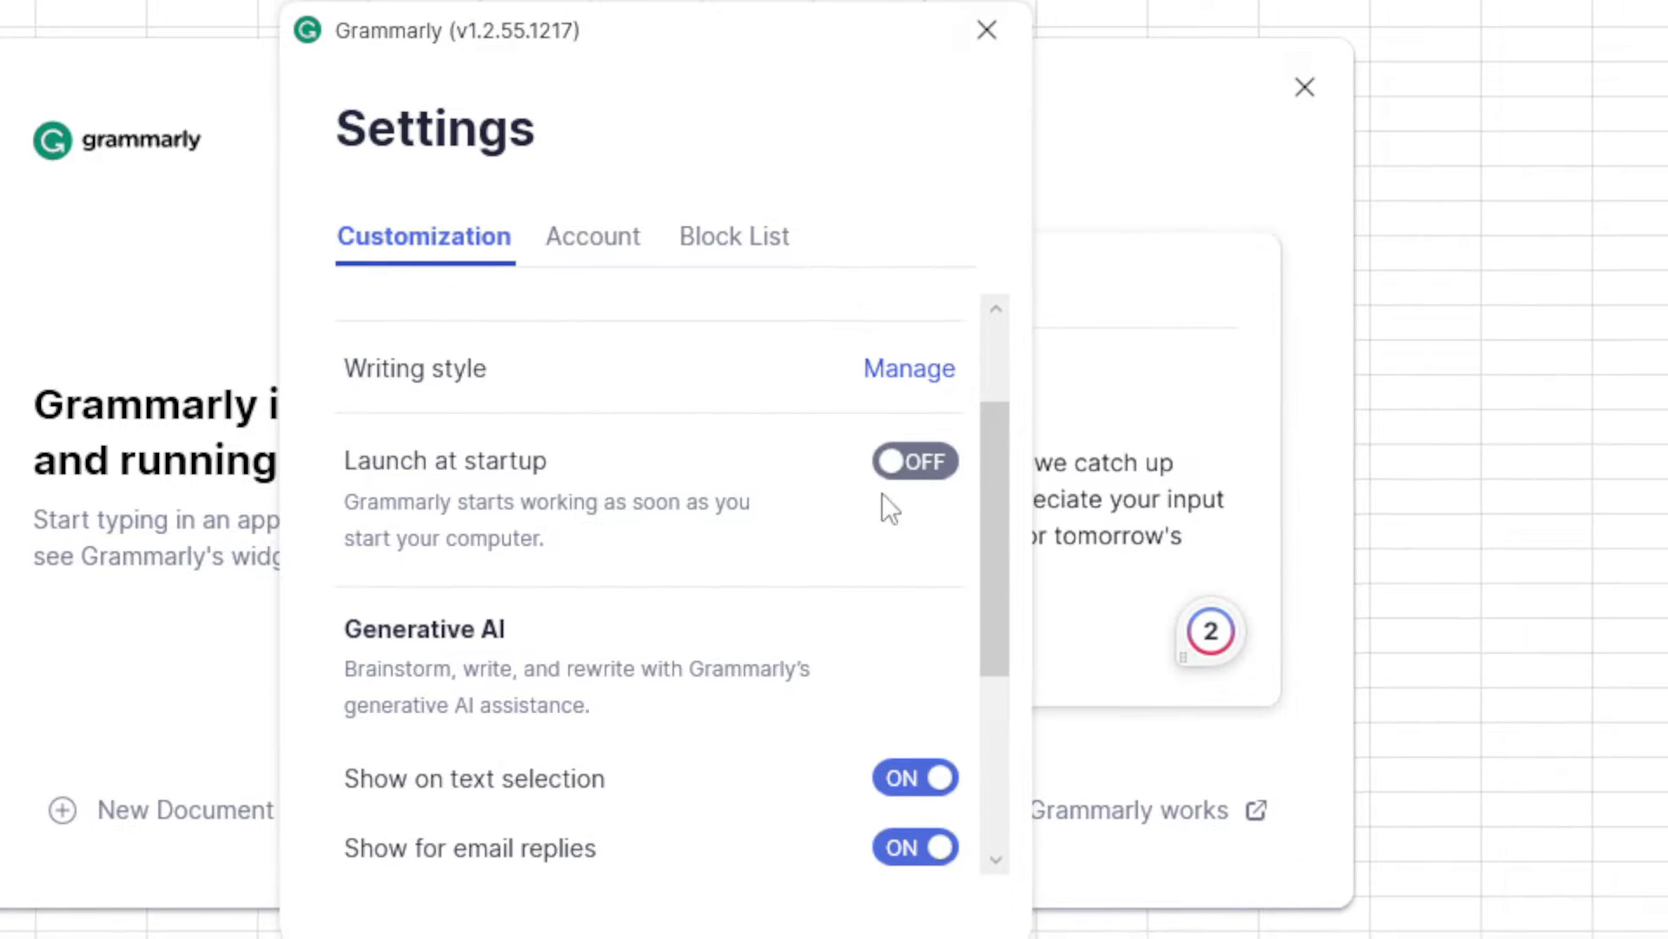
scroll(889, 508, down, 2)
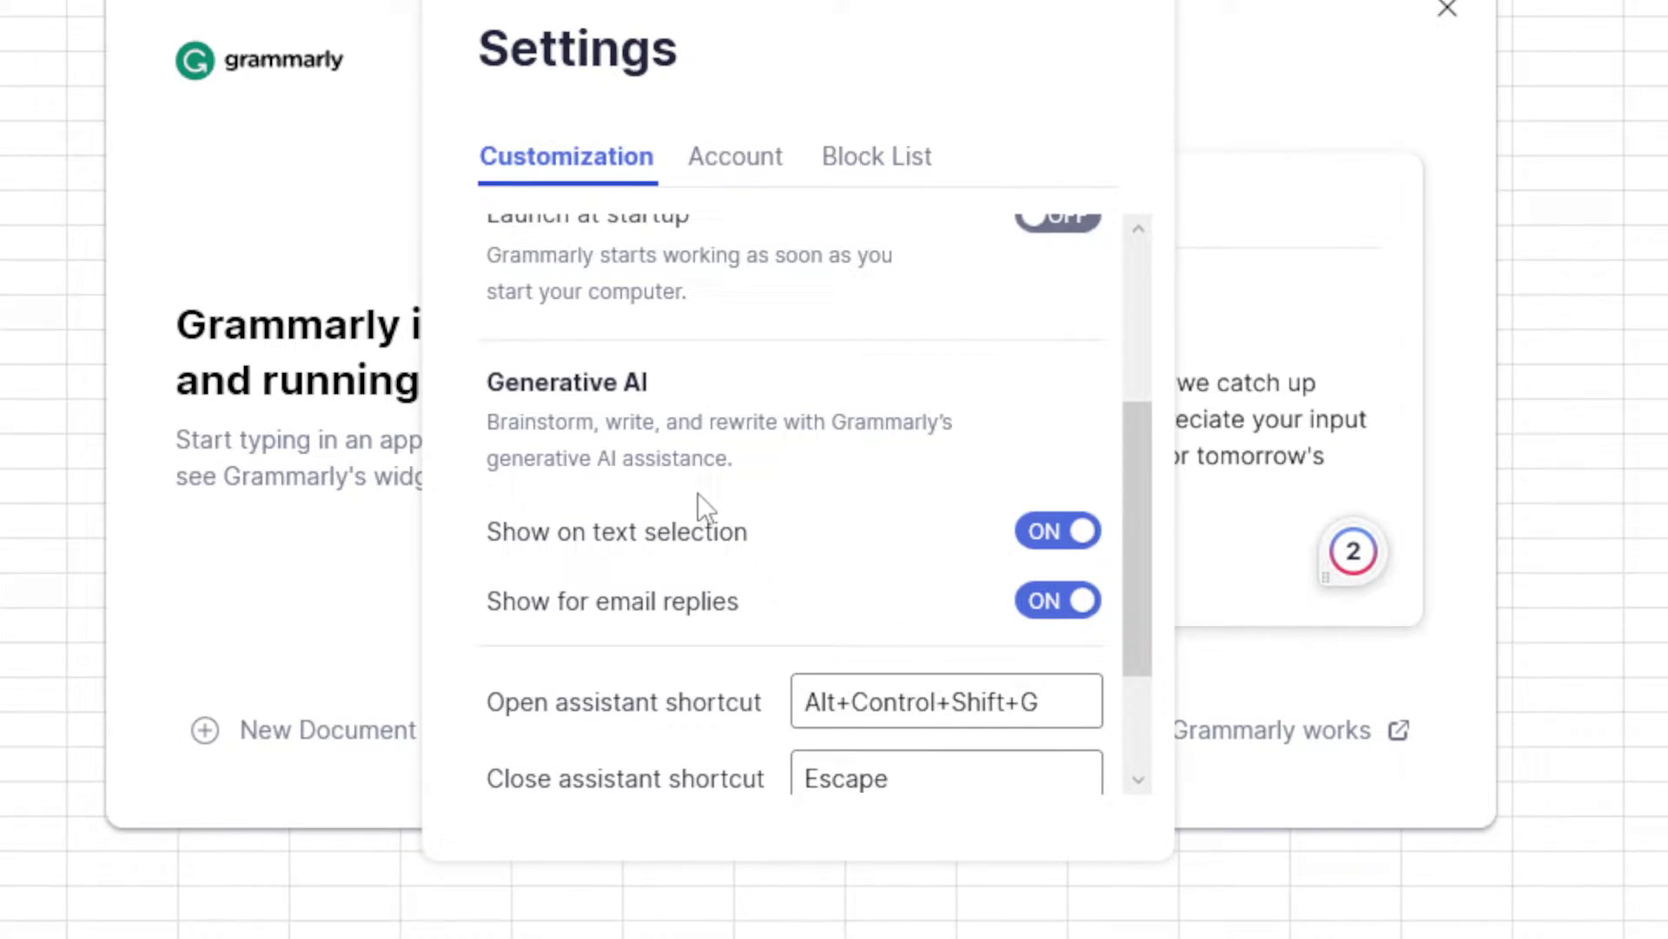
scroll(480, 482, down, 1)
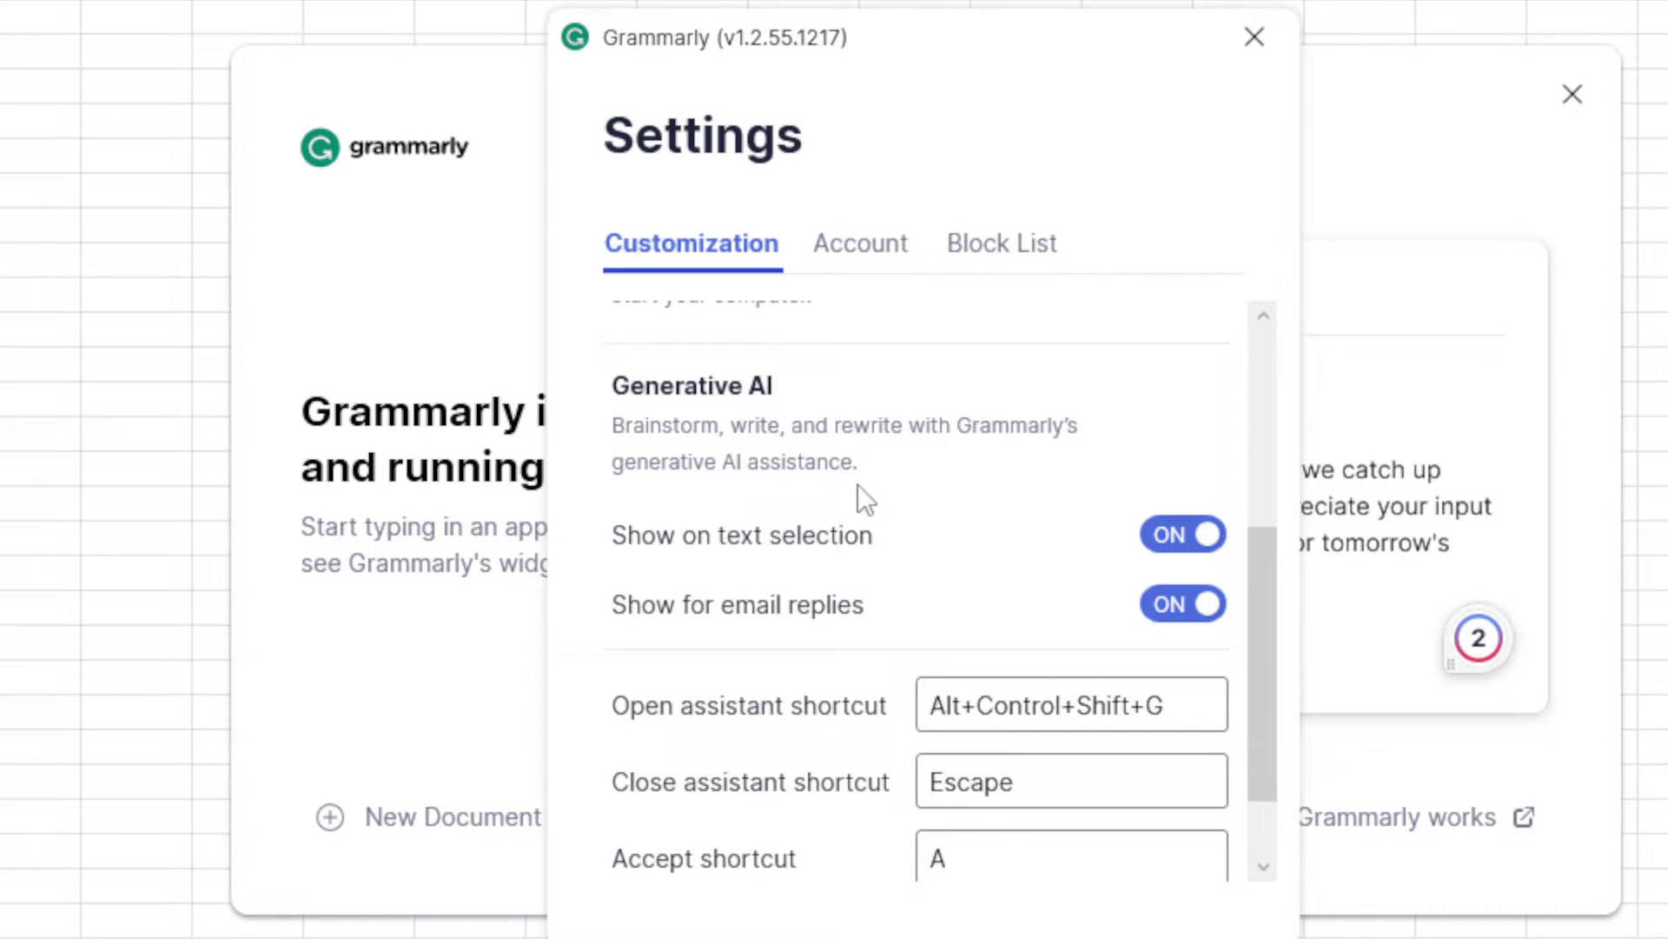
scroll(877, 534, down, 1)
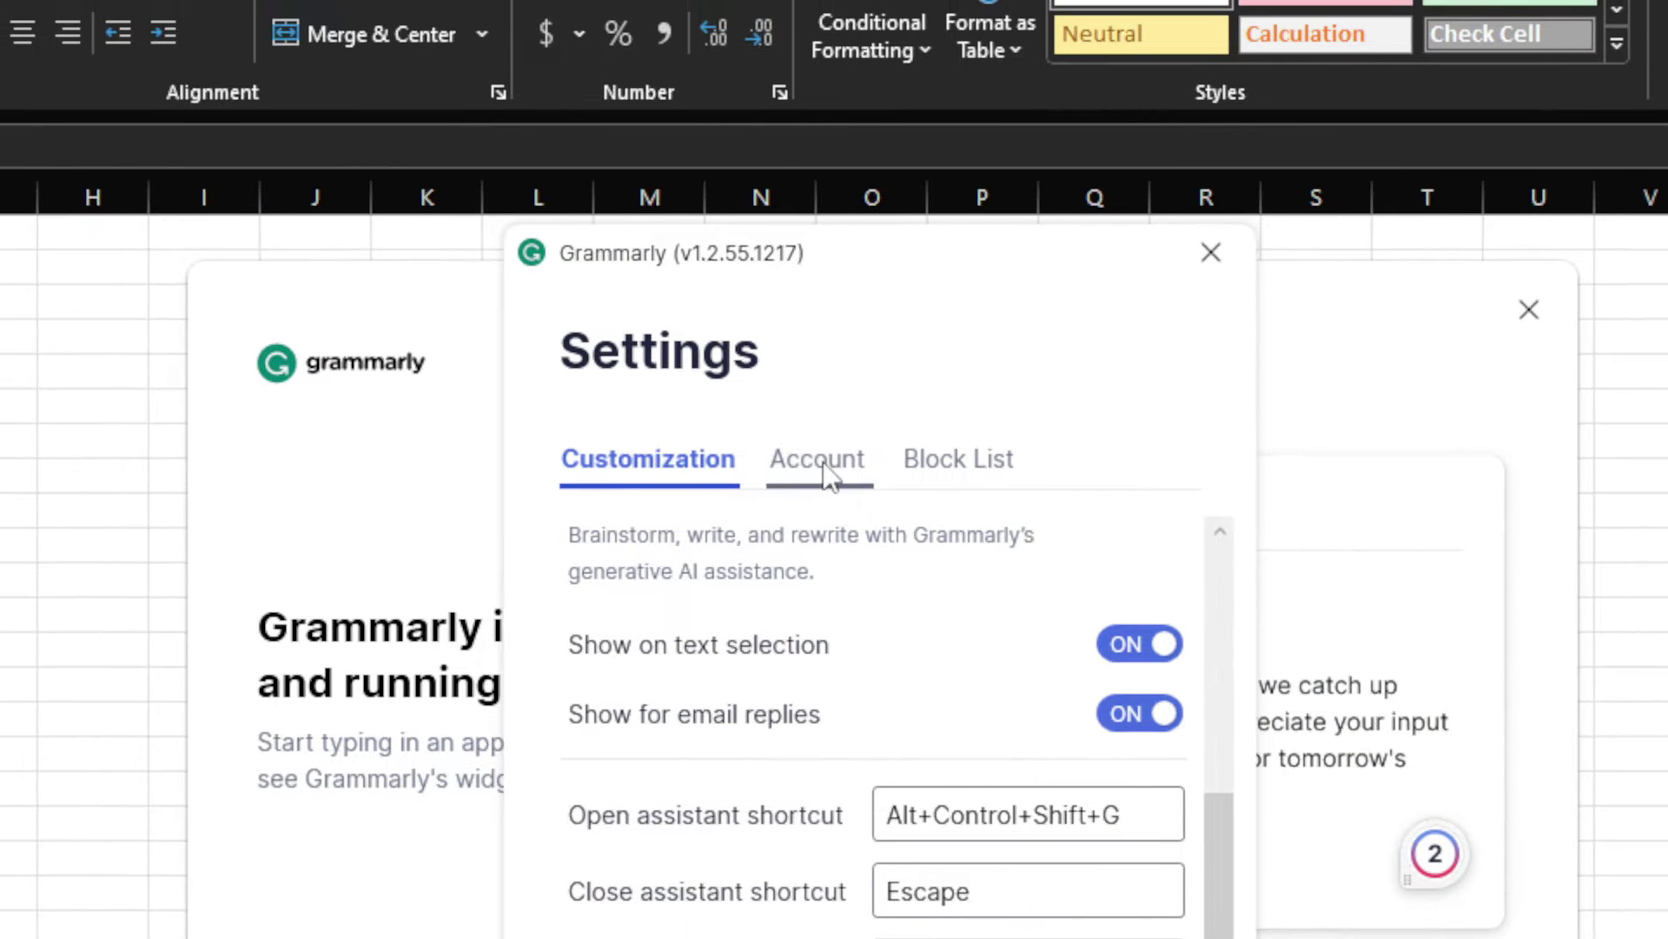
View the Account and Block List tabs, then close Settings and the welcome panel
click(647, 339)
click(947, 463)
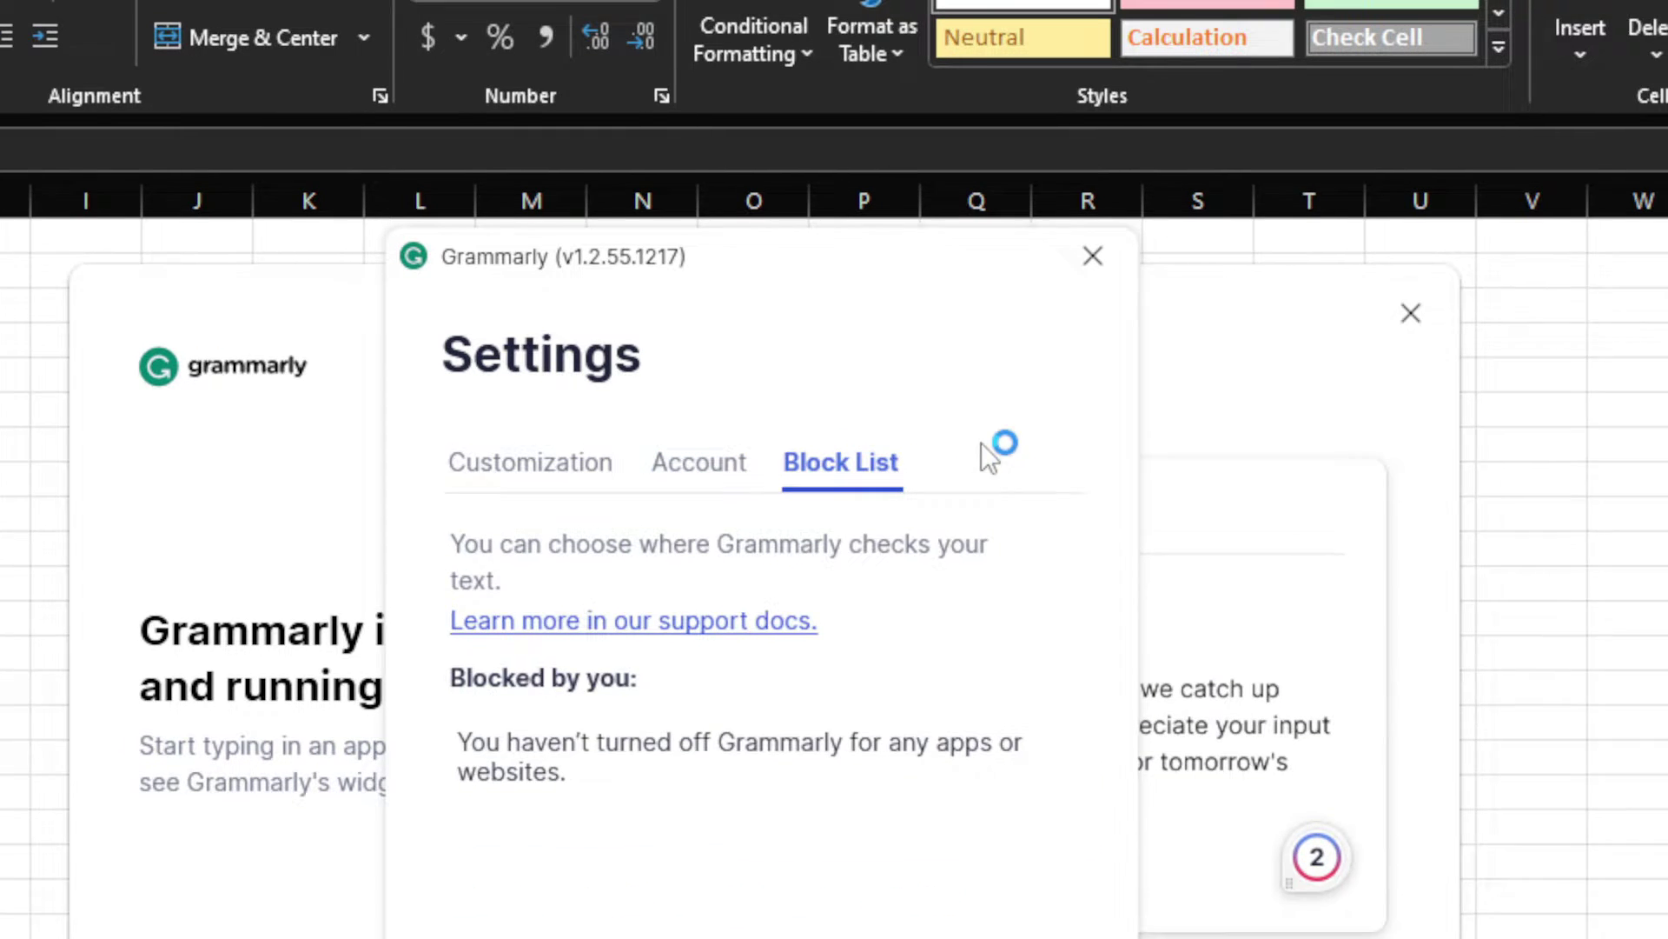
click(1218, 257)
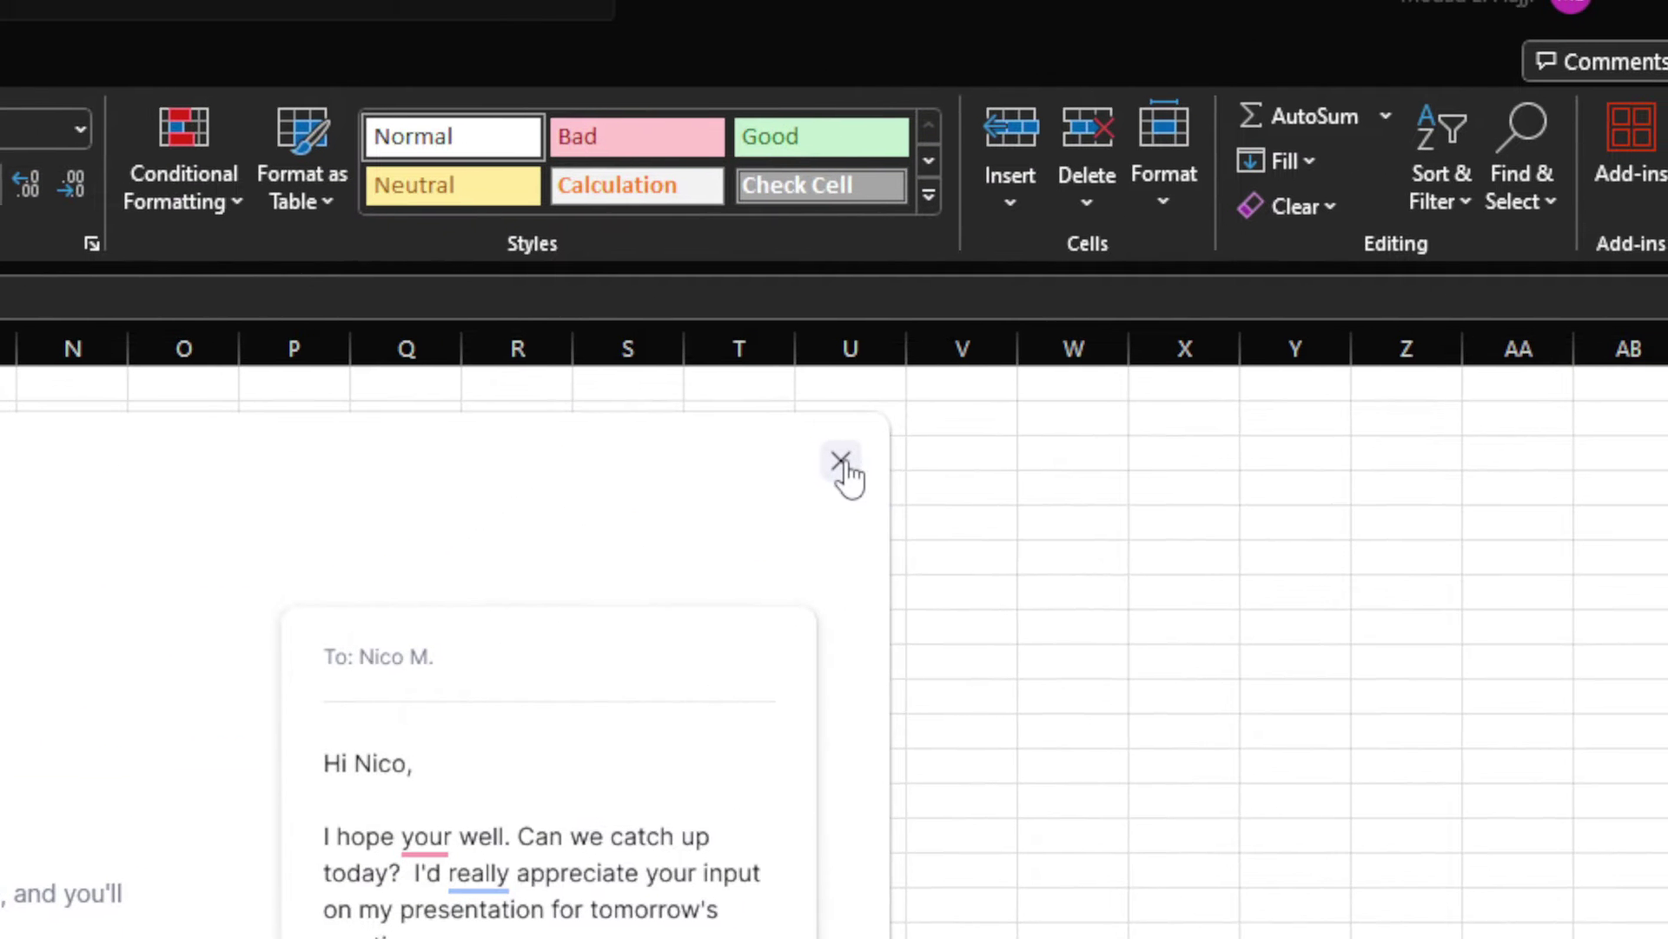
click(1025, 313)
Finish entering 'dont tht' in A1 and move the Grammarly widget out of the way
text(*)
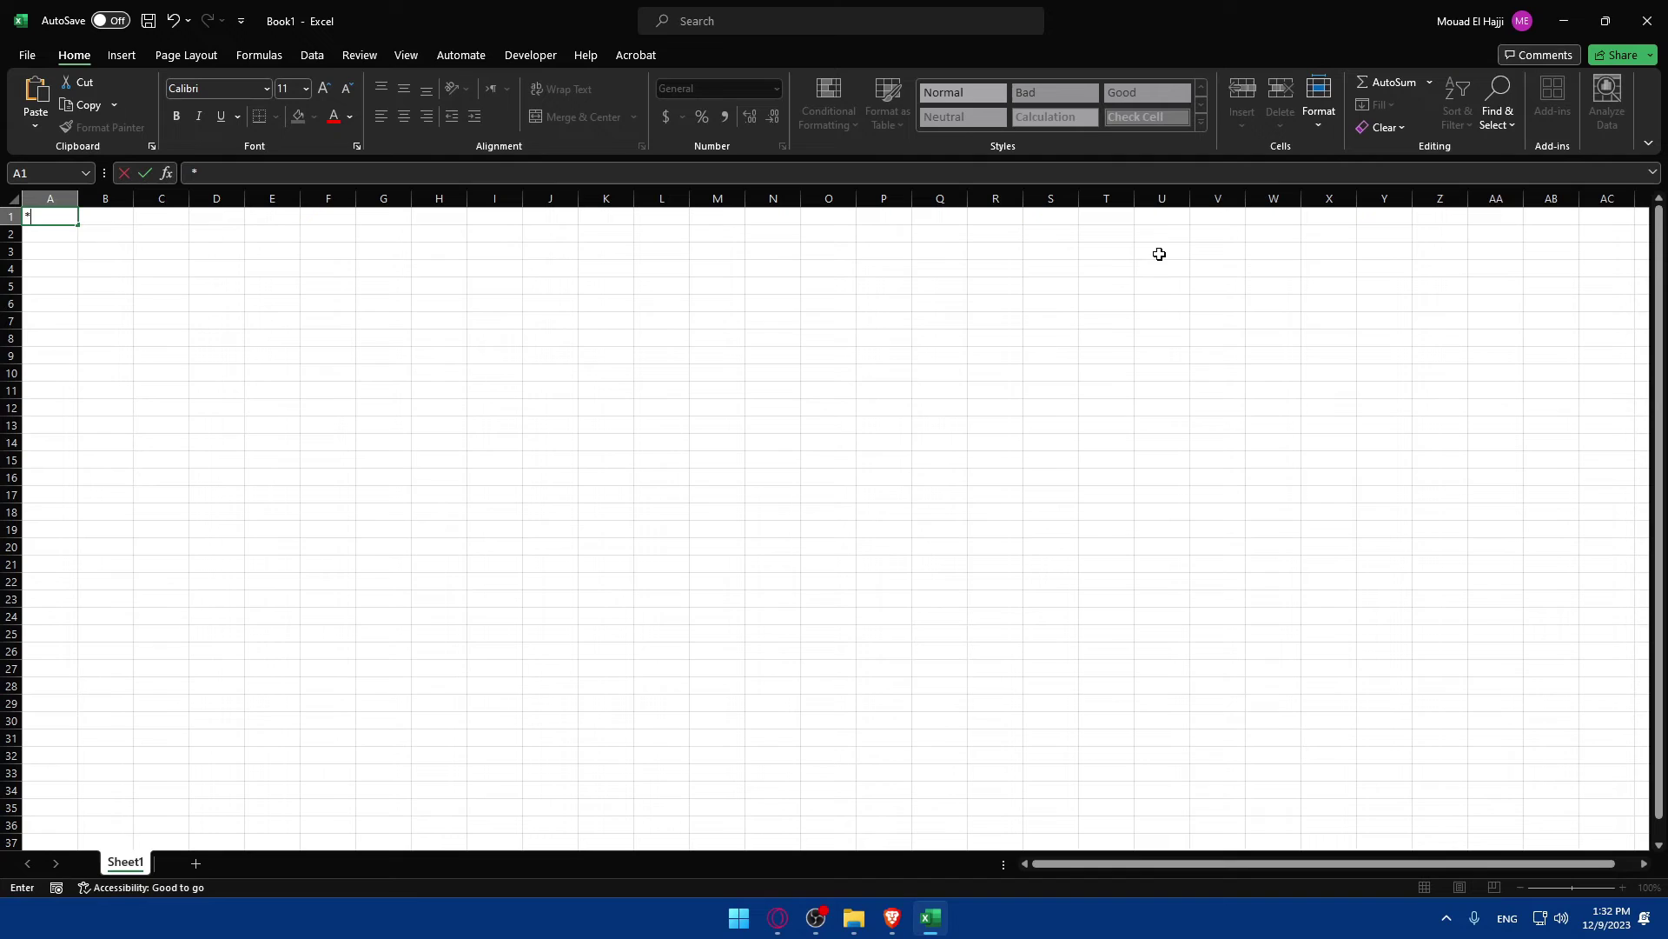
click(1445, 908)
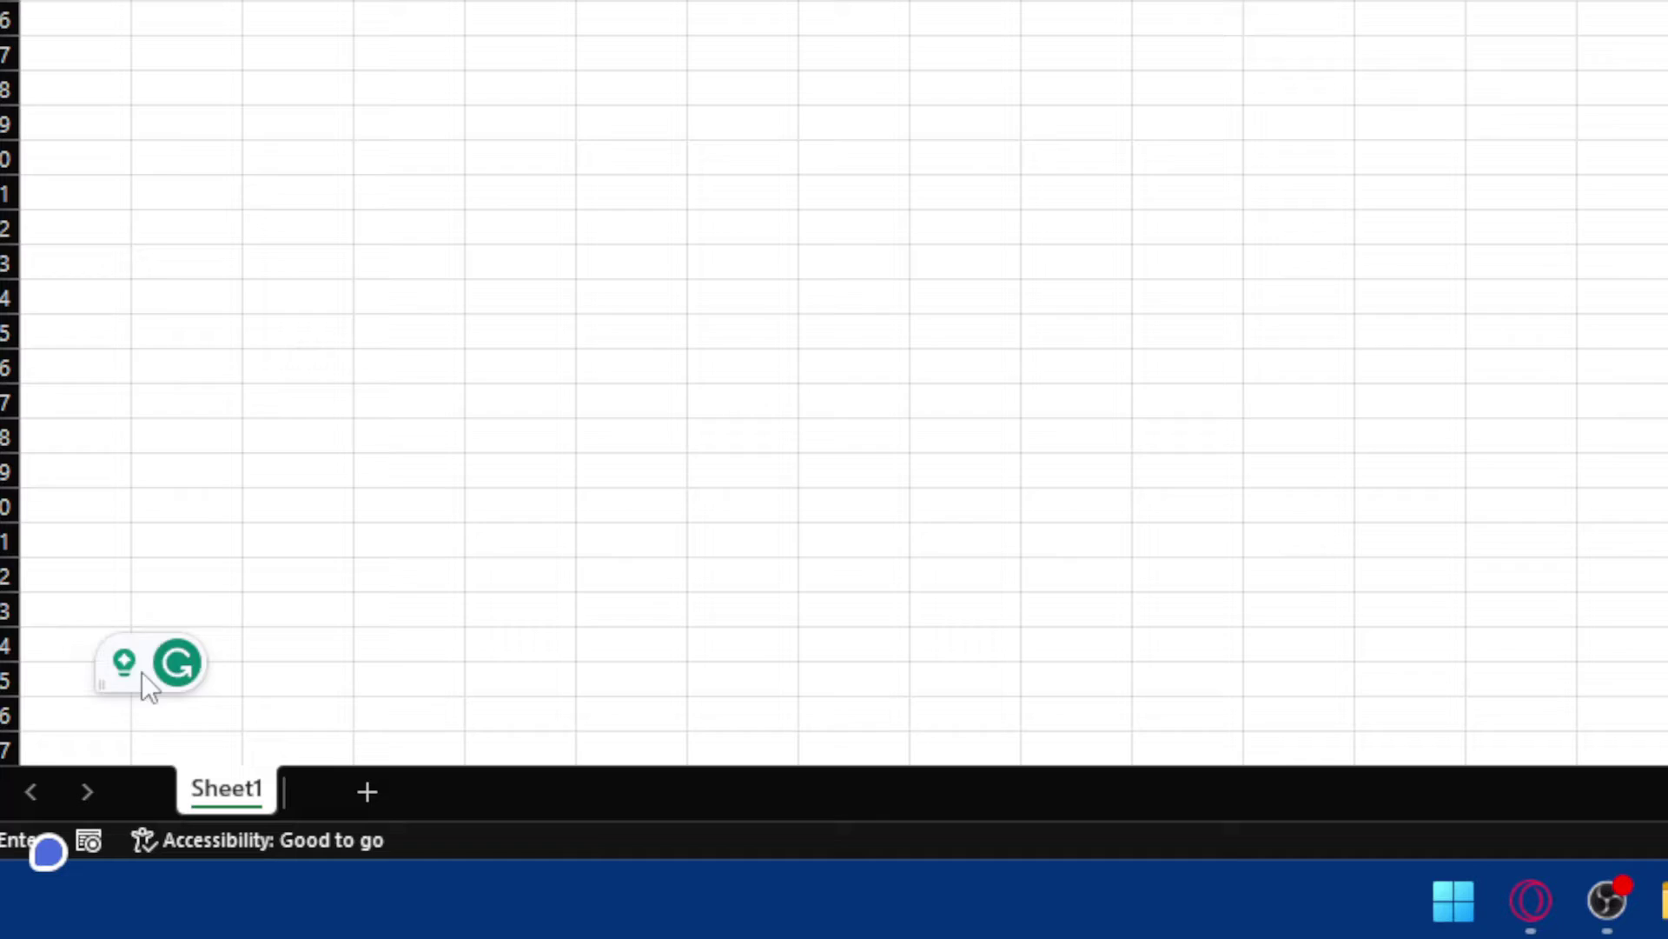
drag(148, 683, 148, 682)
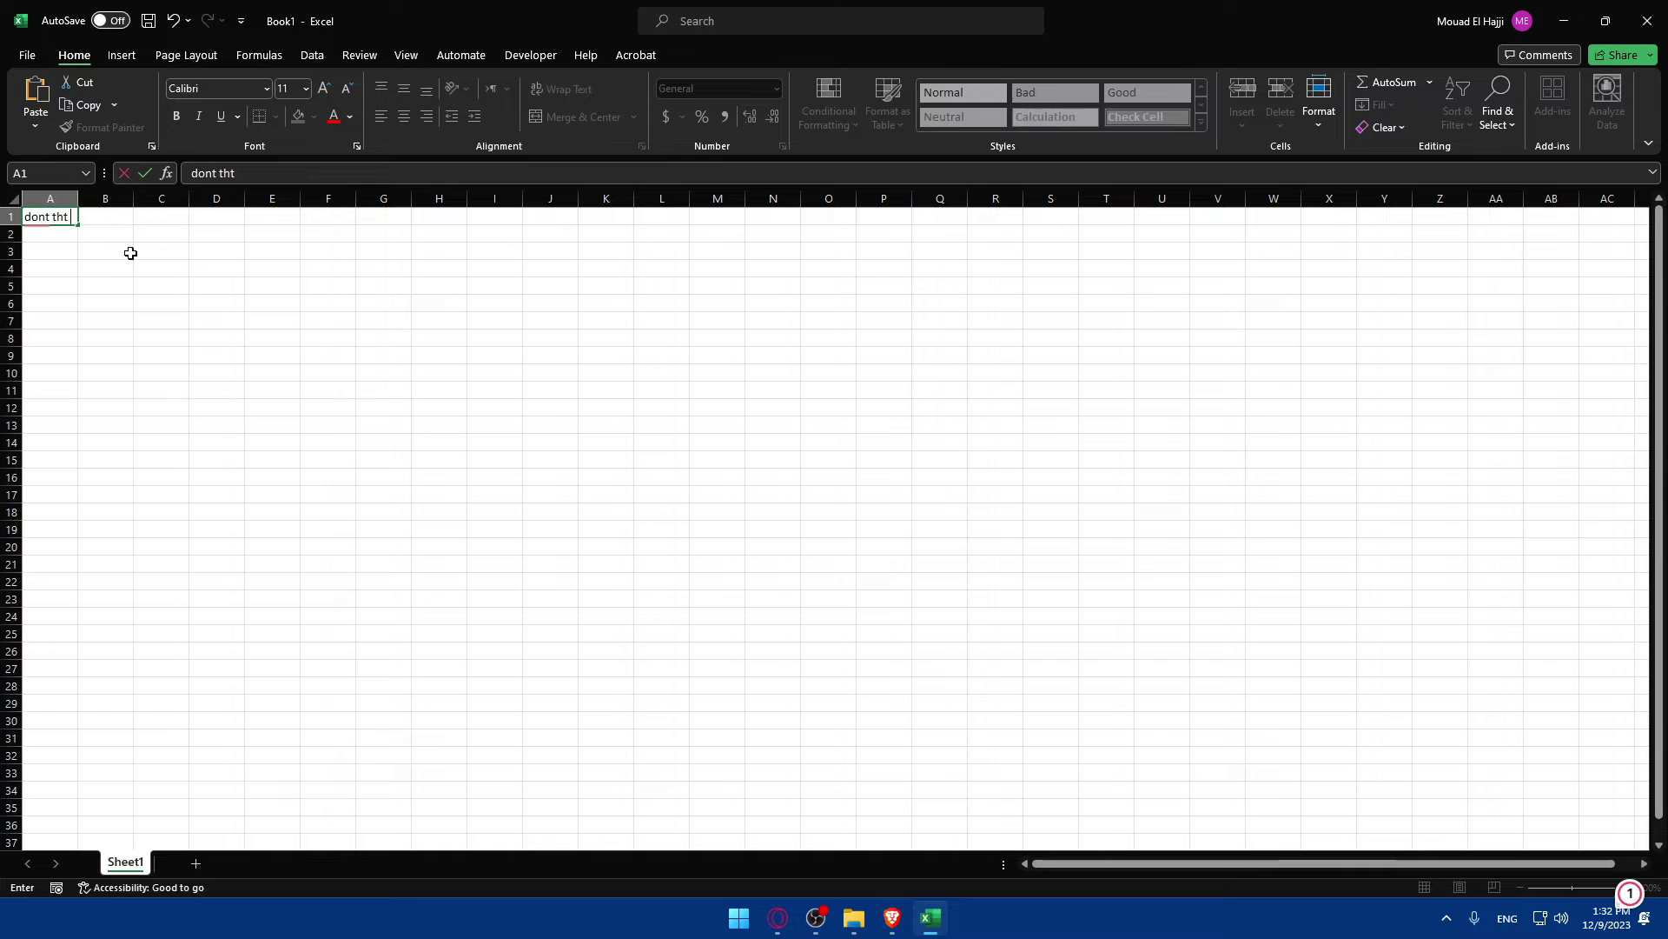
click(130, 253)
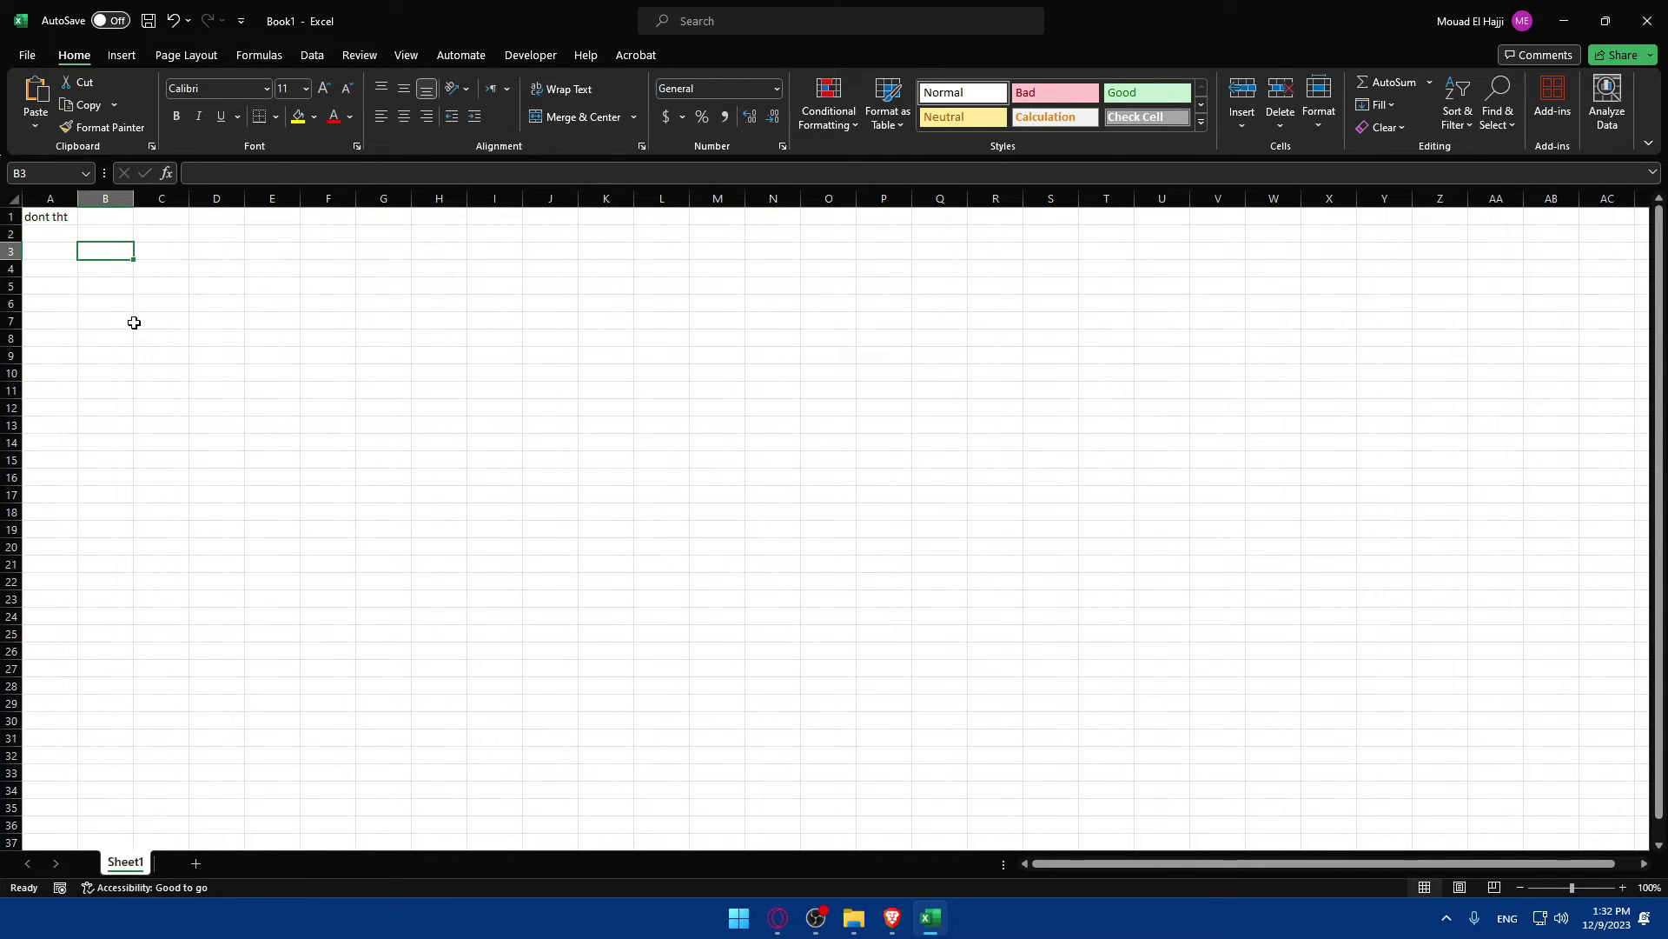
Put helo into B3, cancel a stray entry in C10, and open the Grammarly assistant
text(helo)
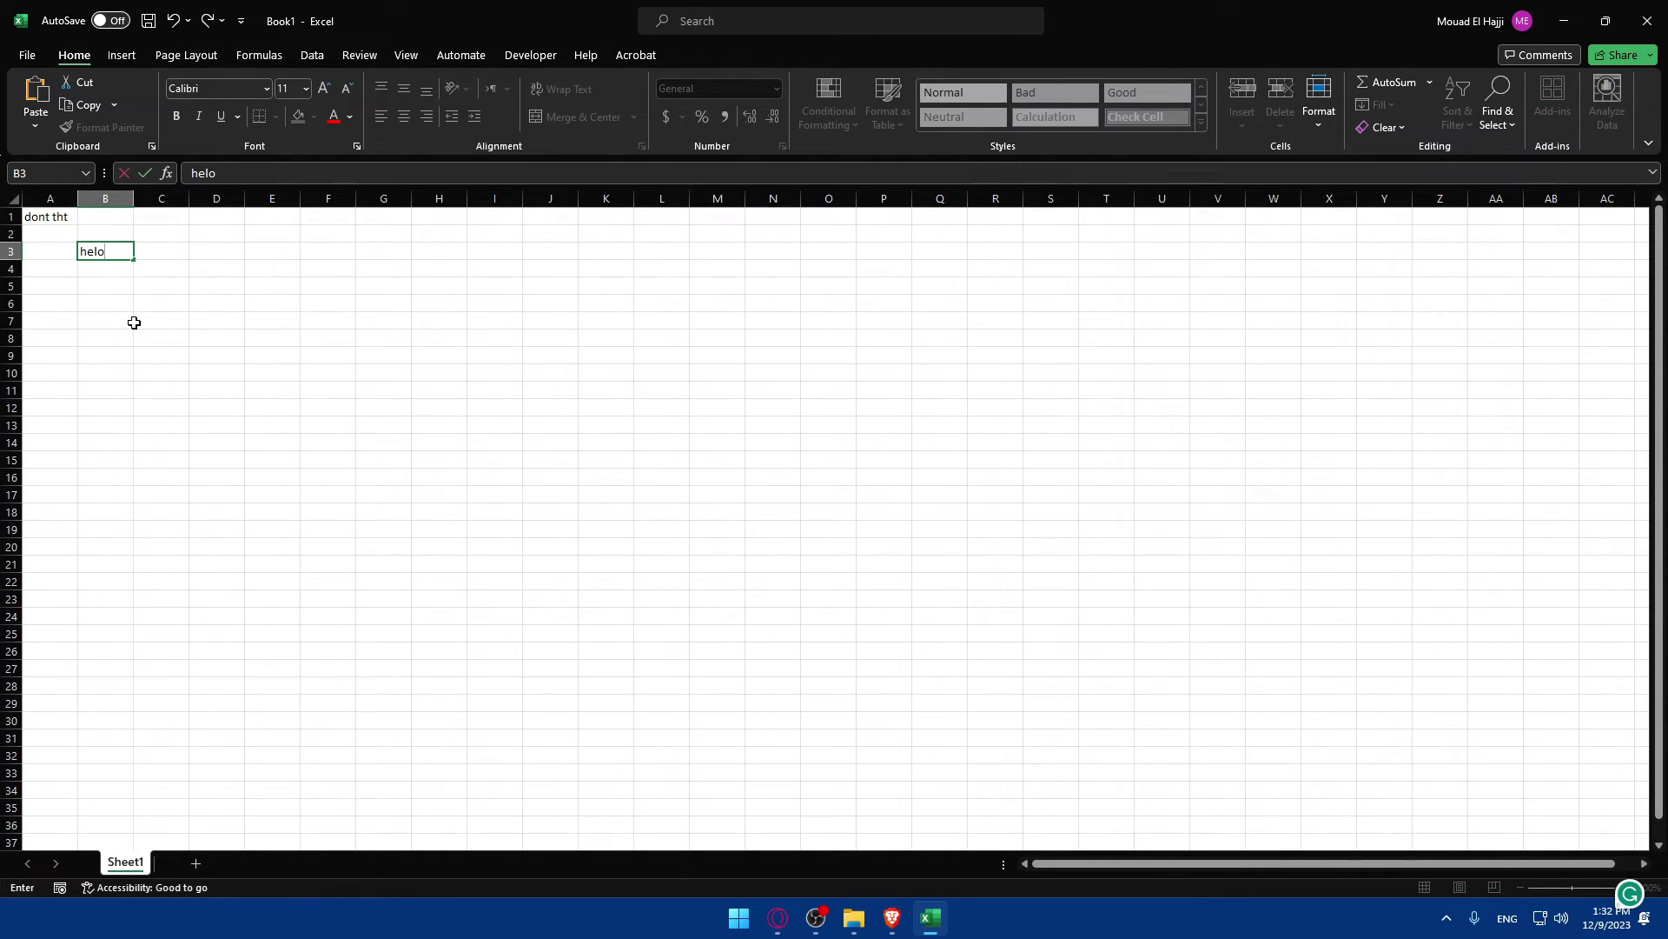
click(136, 320)
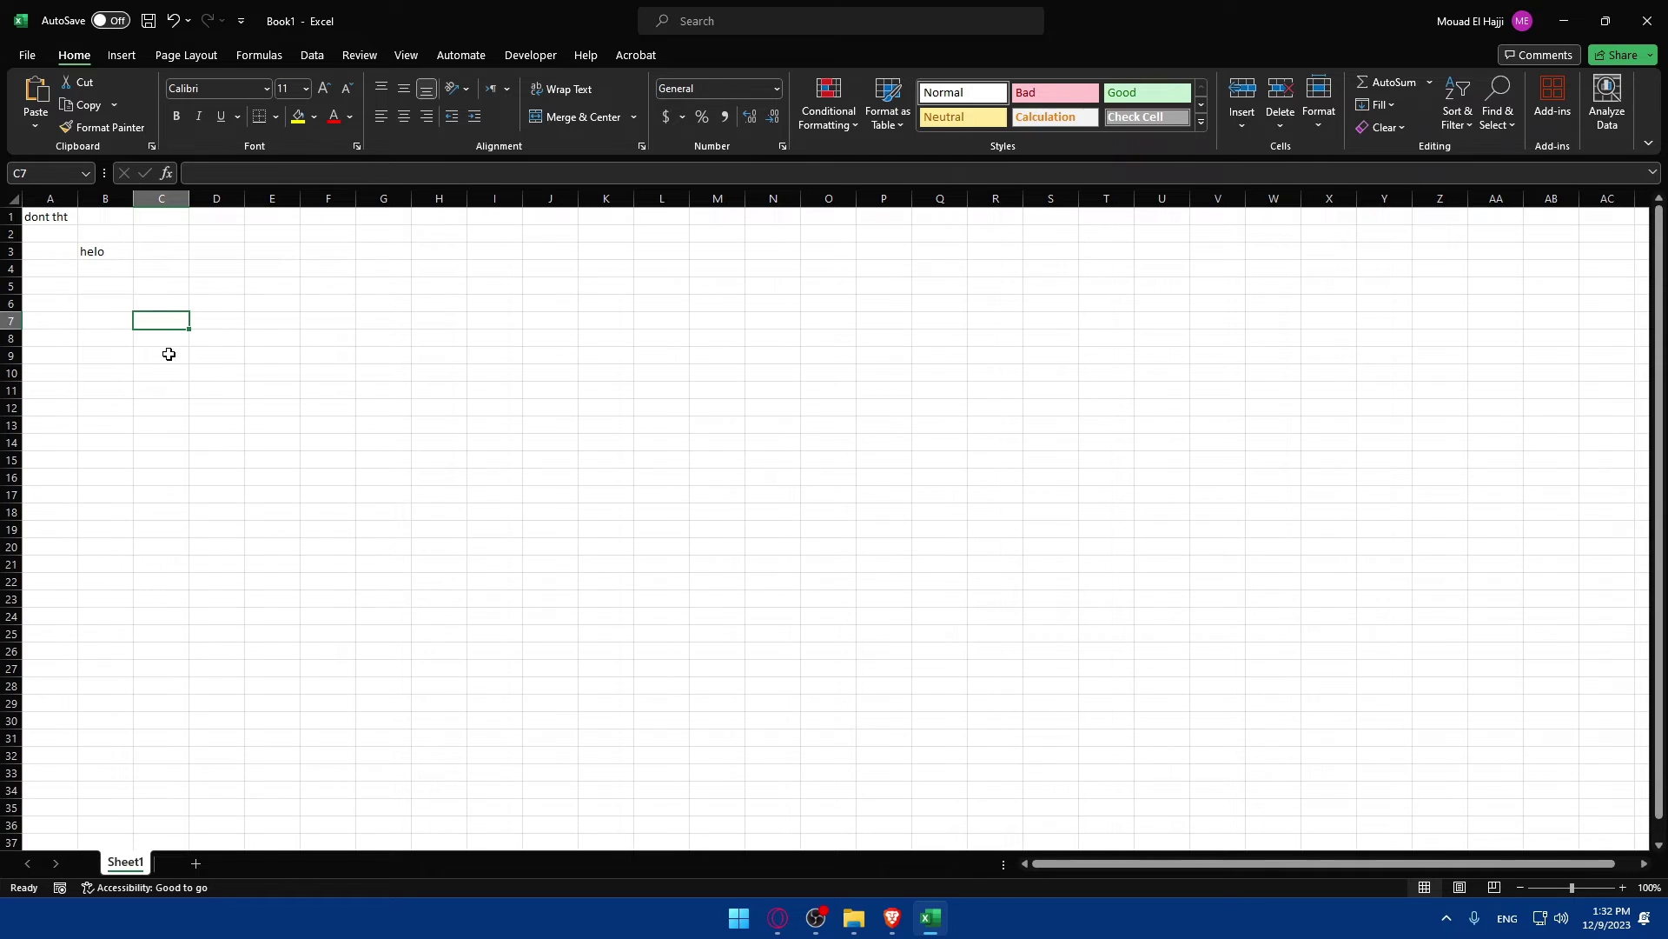
click(94, 249)
click(173, 371)
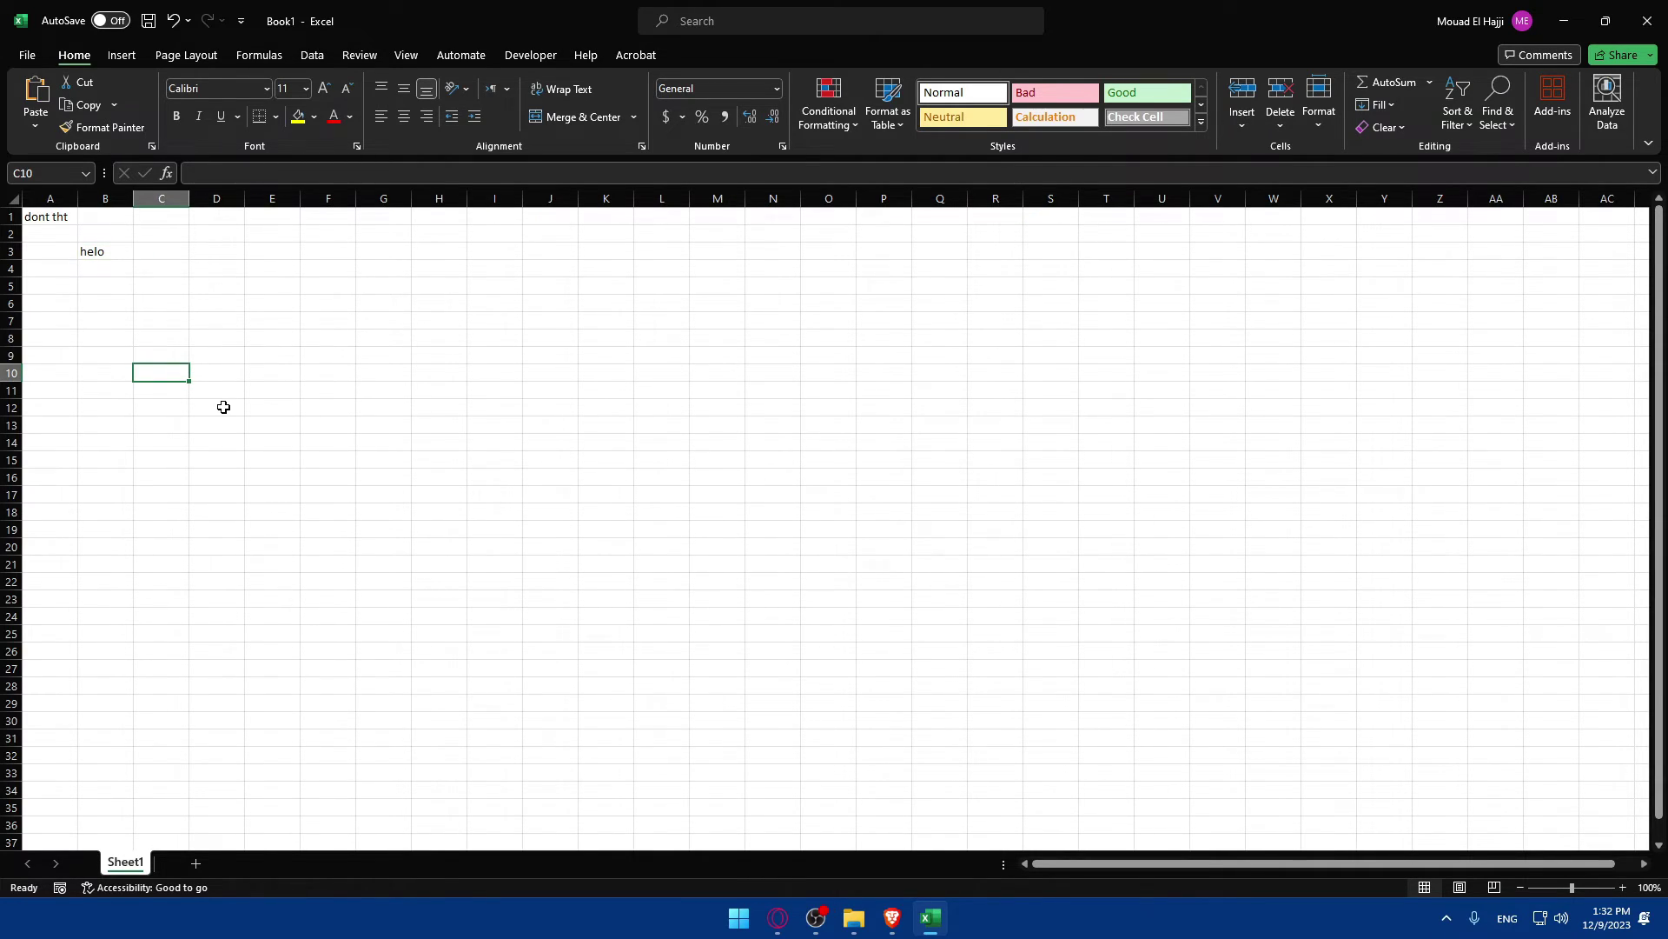
text(-)
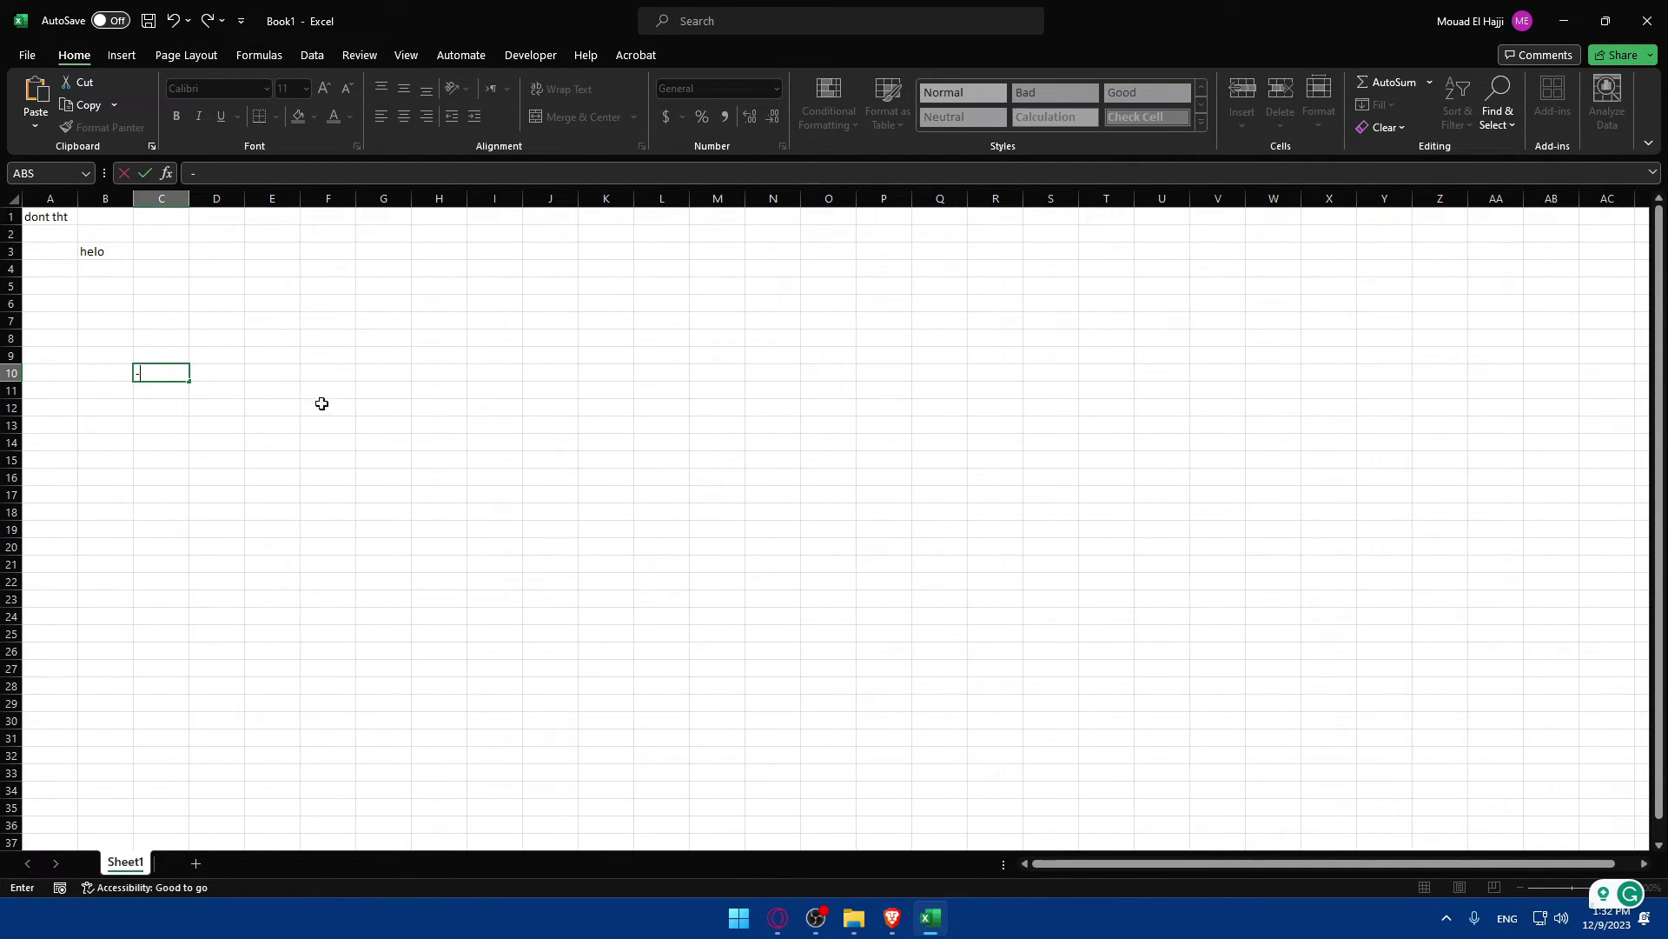
key(Escape)
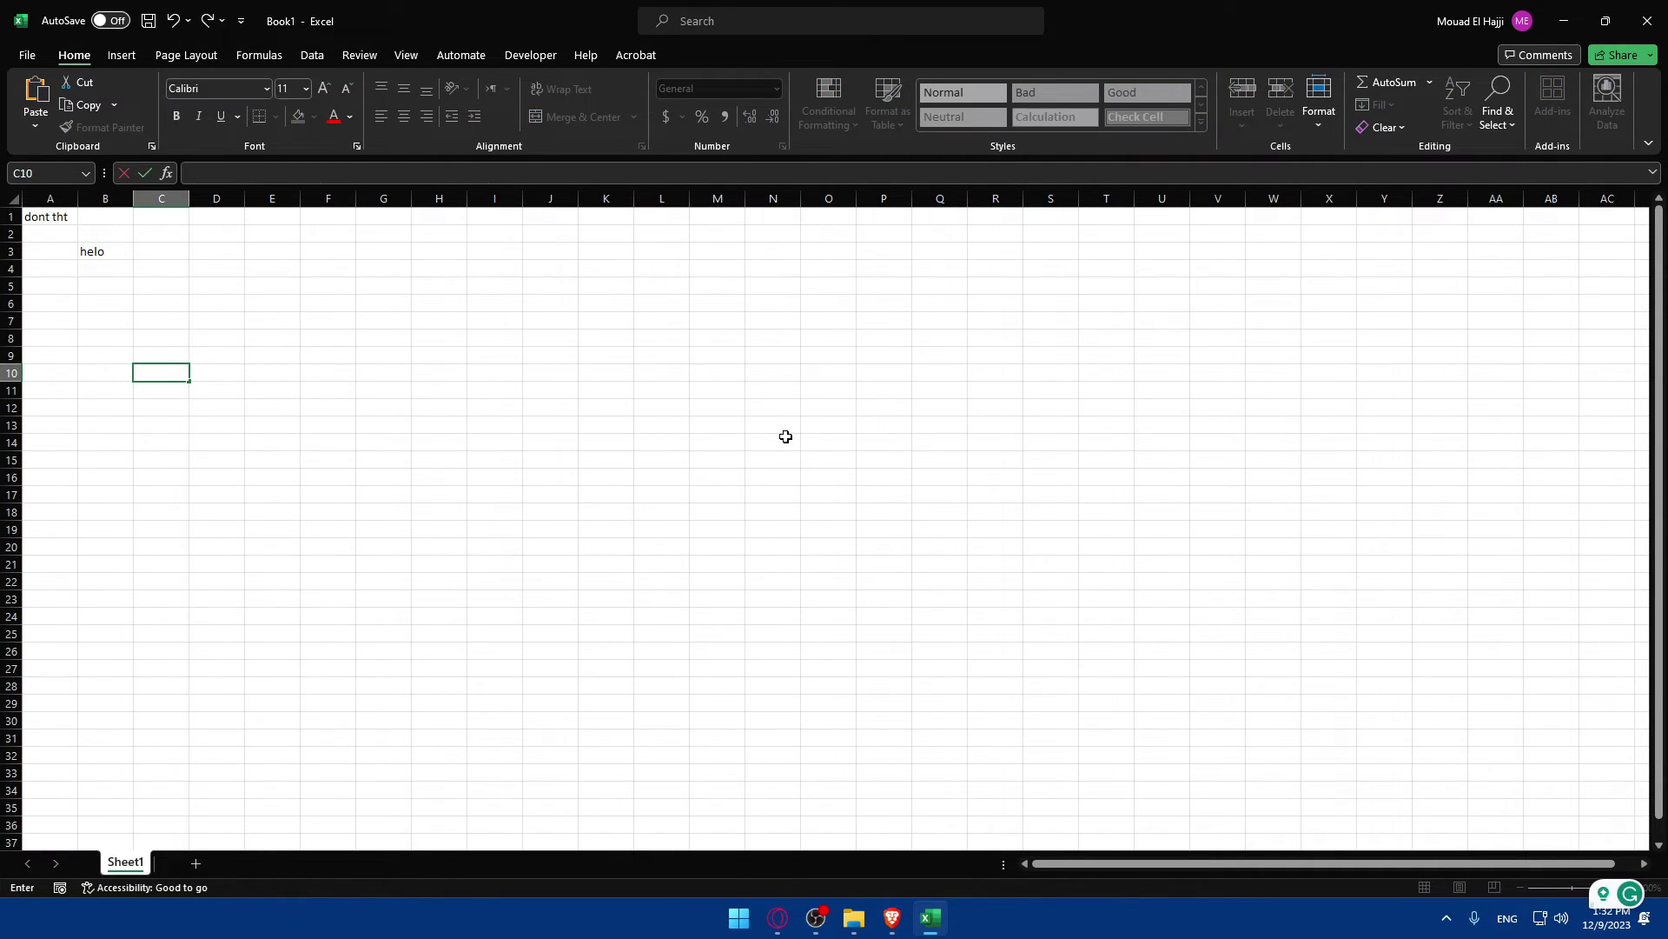
click(1628, 899)
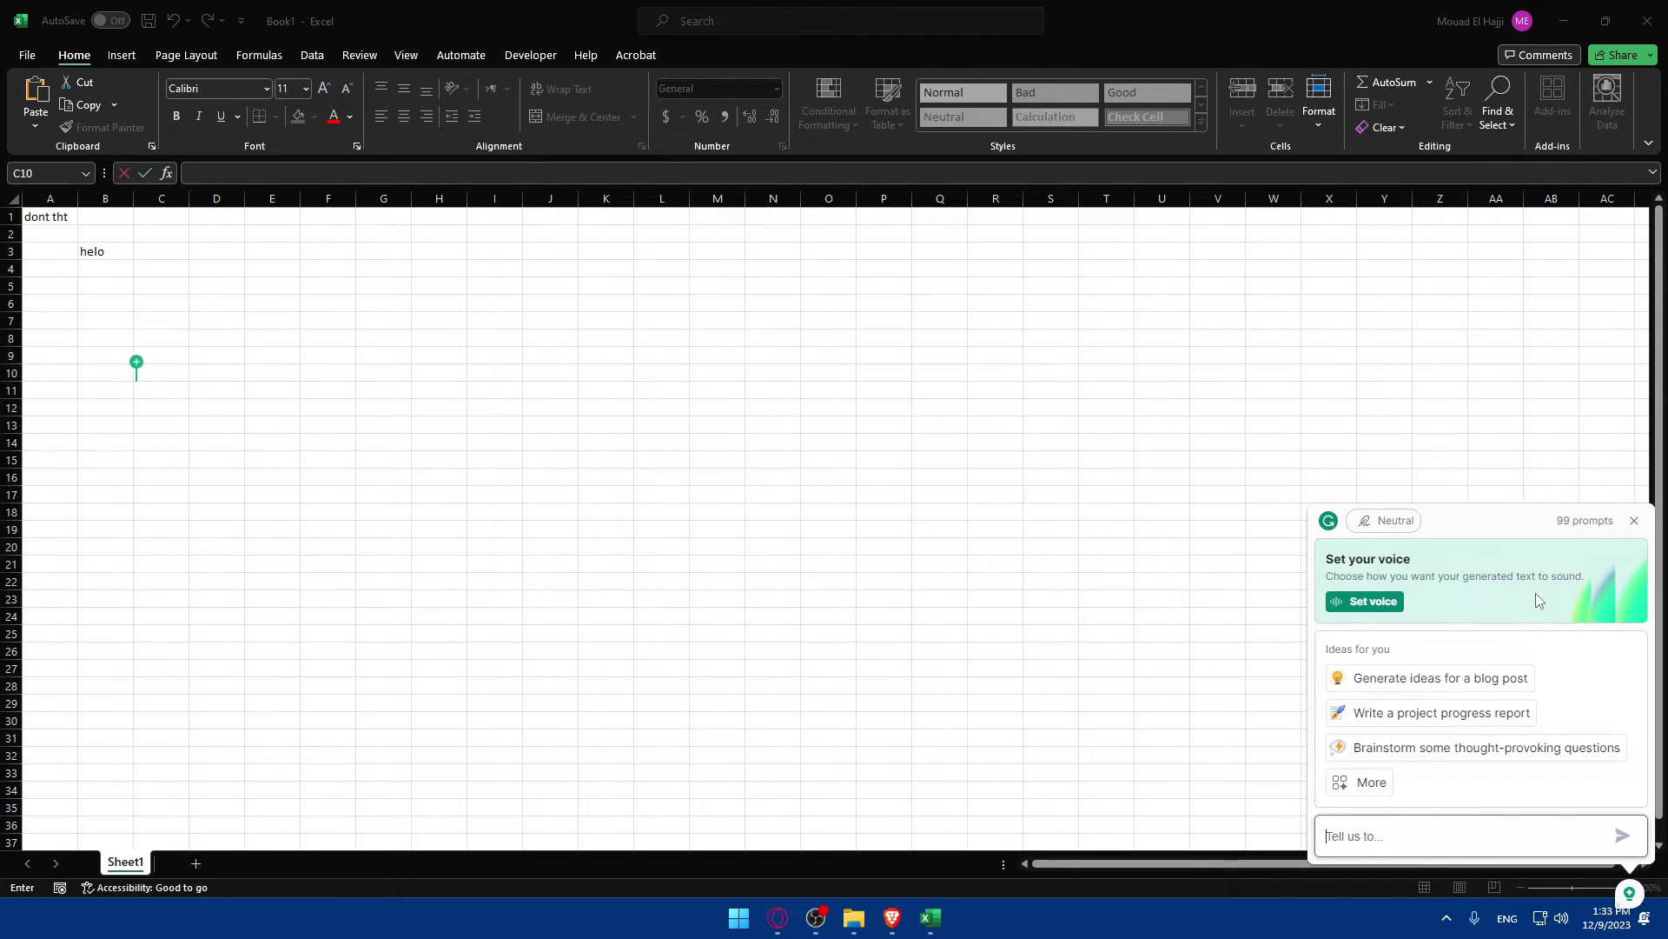
Browse the voice style profession and language lists, keeping American English, then close the panel
click(1373, 603)
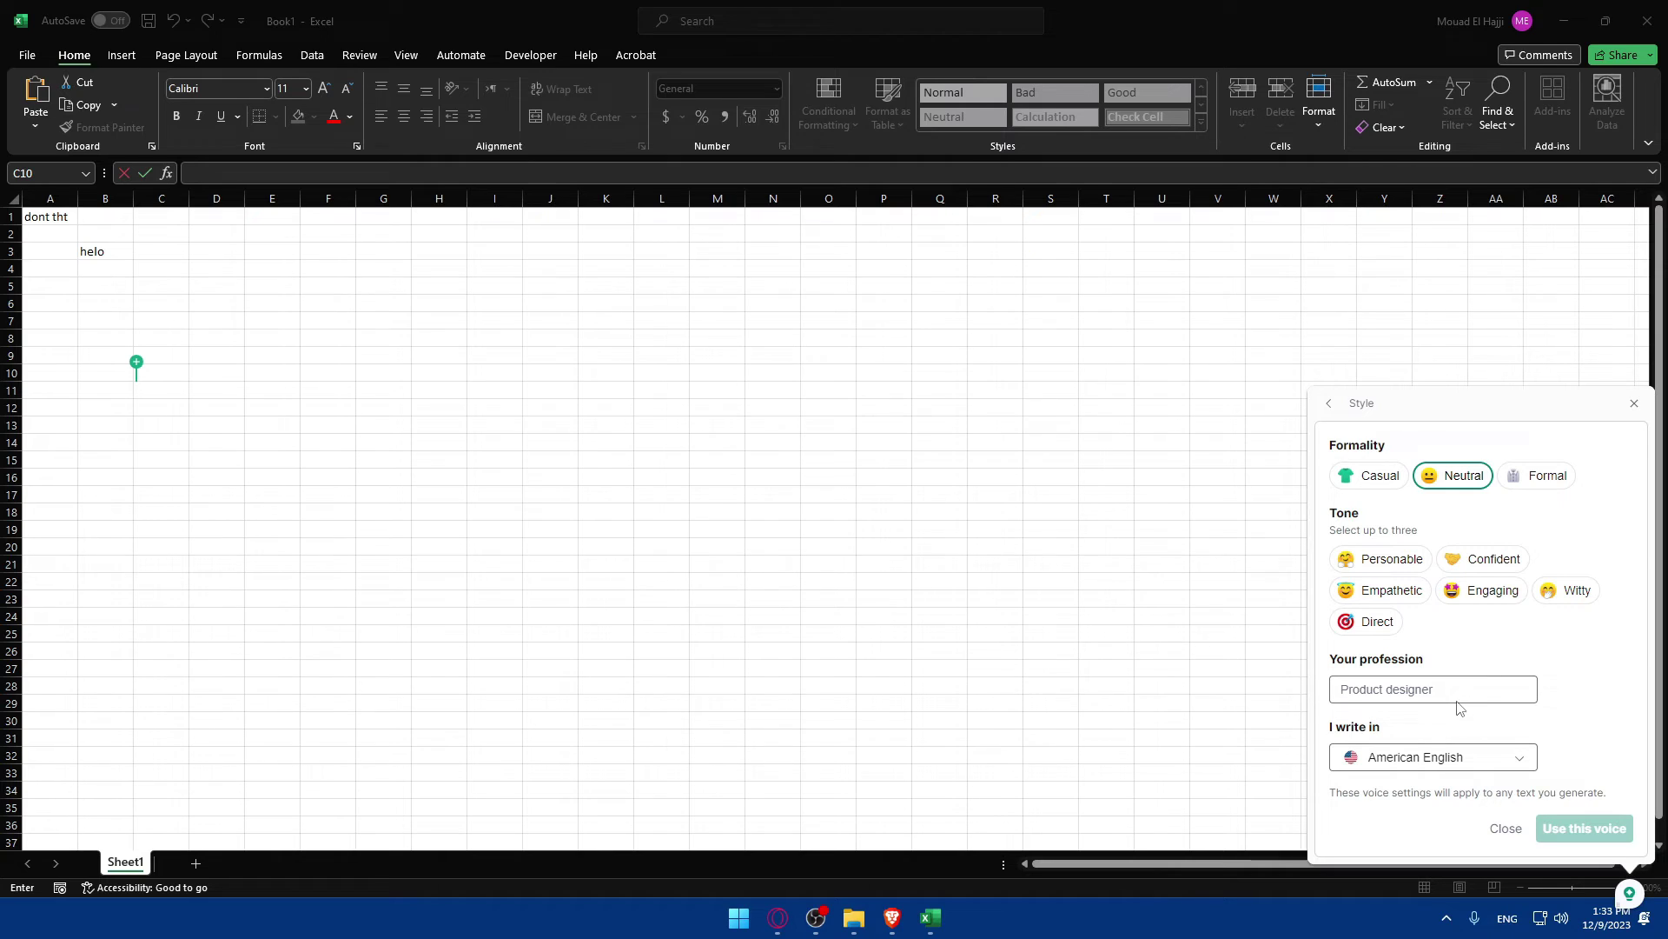
click(1429, 688)
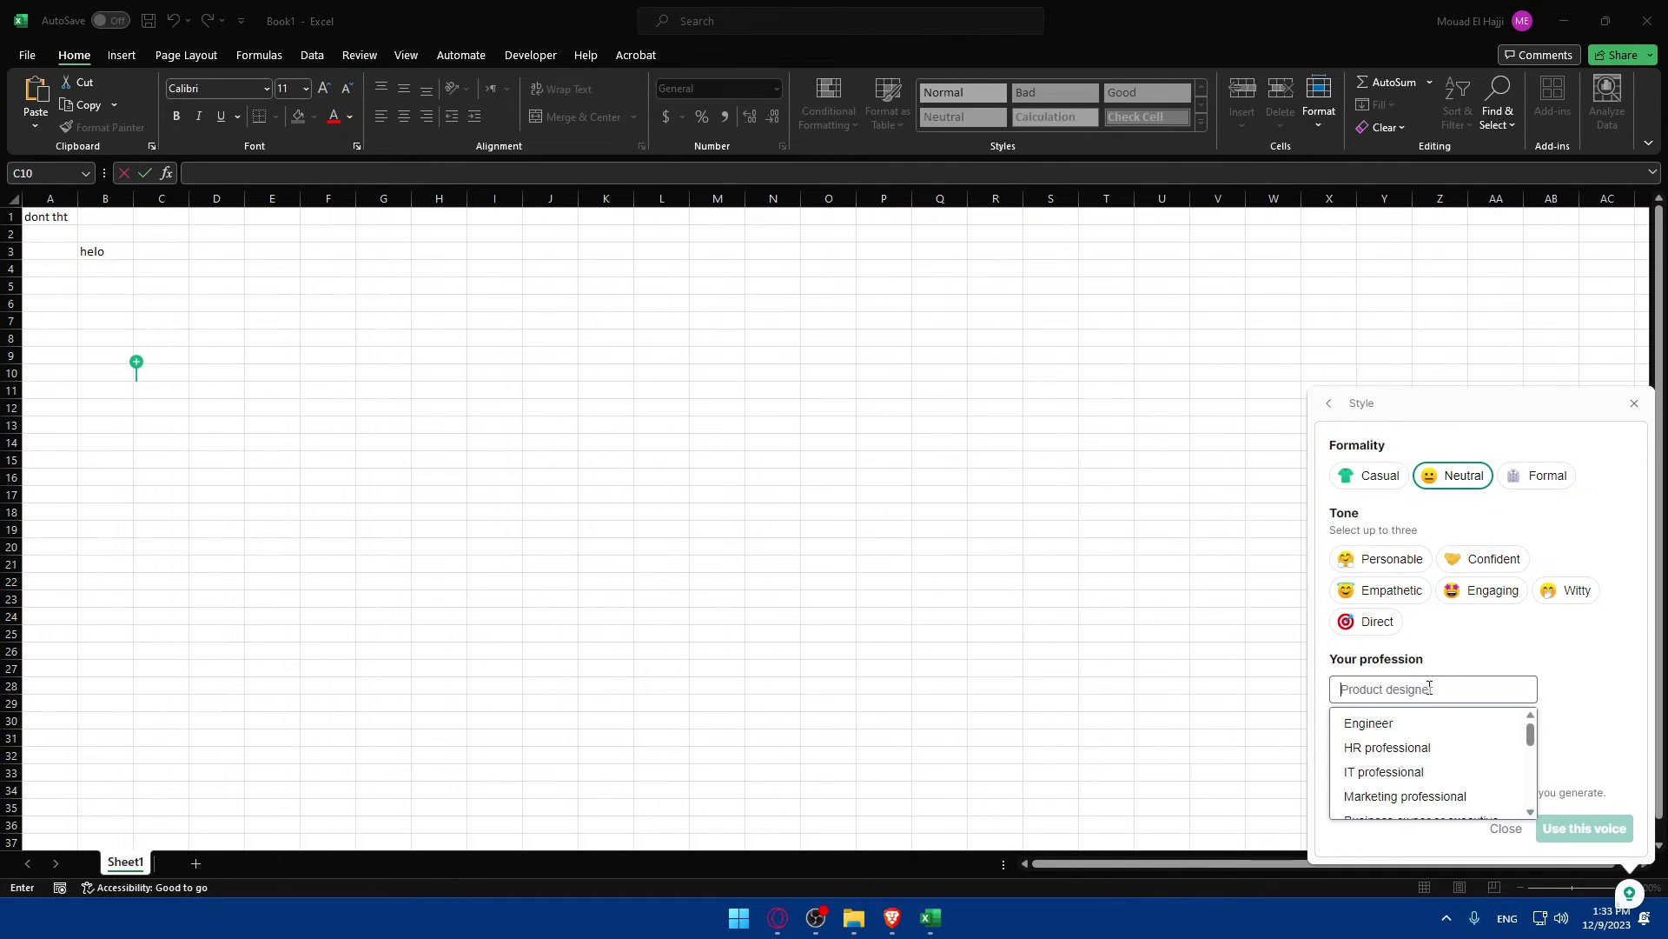
click(1561, 669)
click(1489, 757)
click(1592, 686)
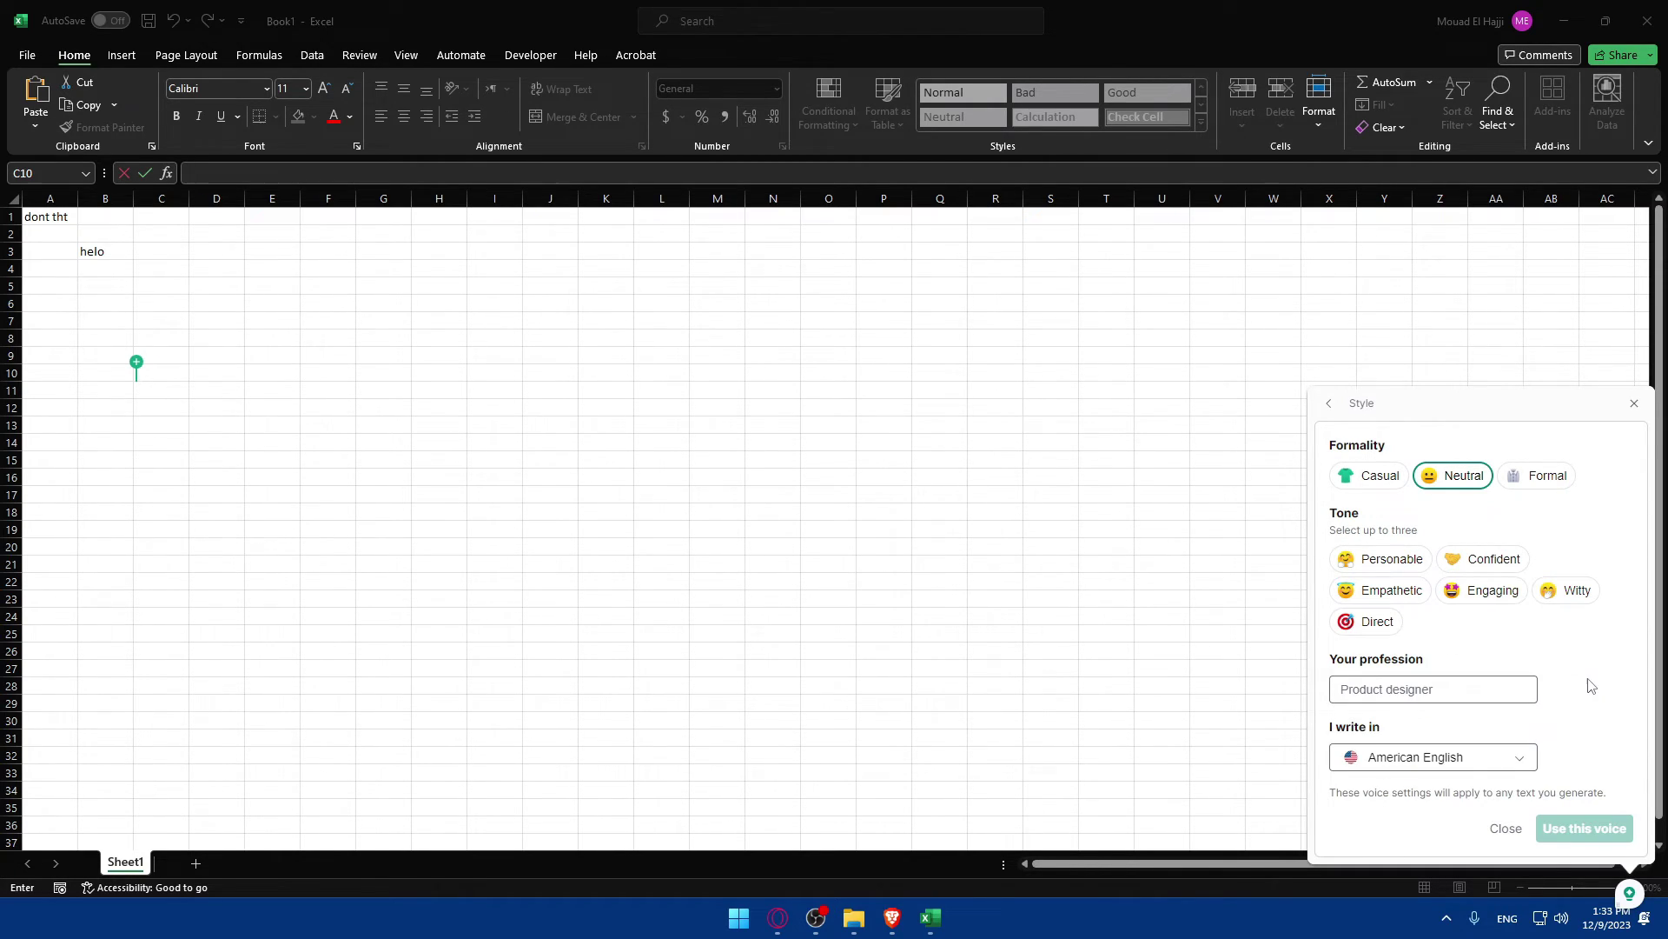
click(1633, 403)
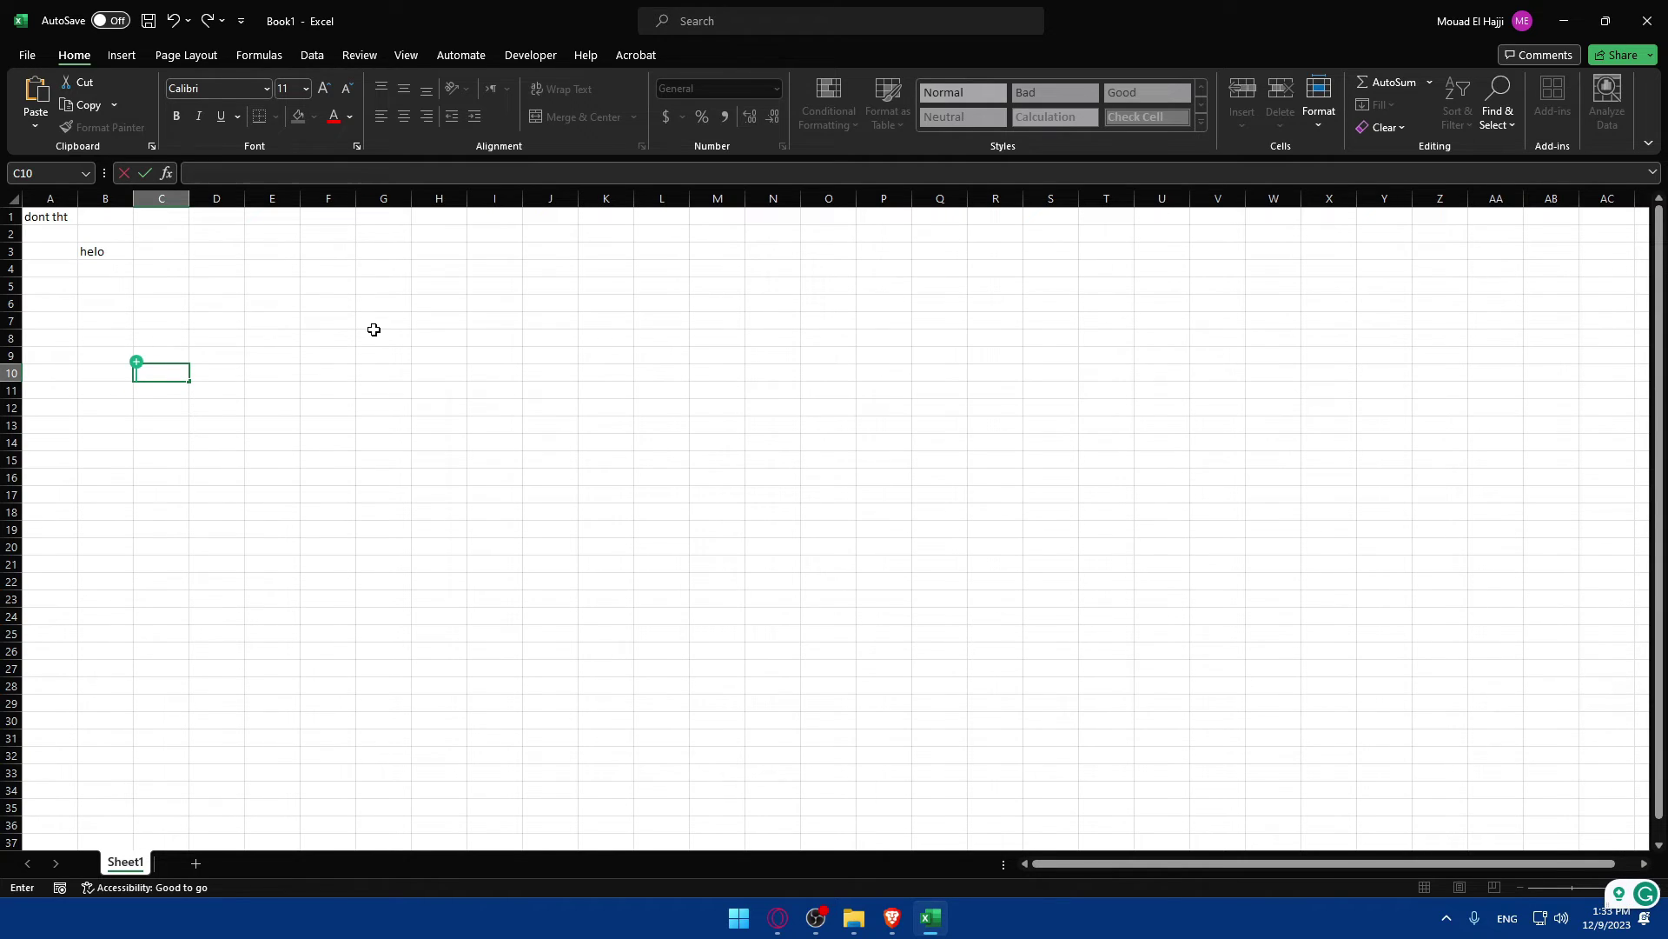
click(46, 215)
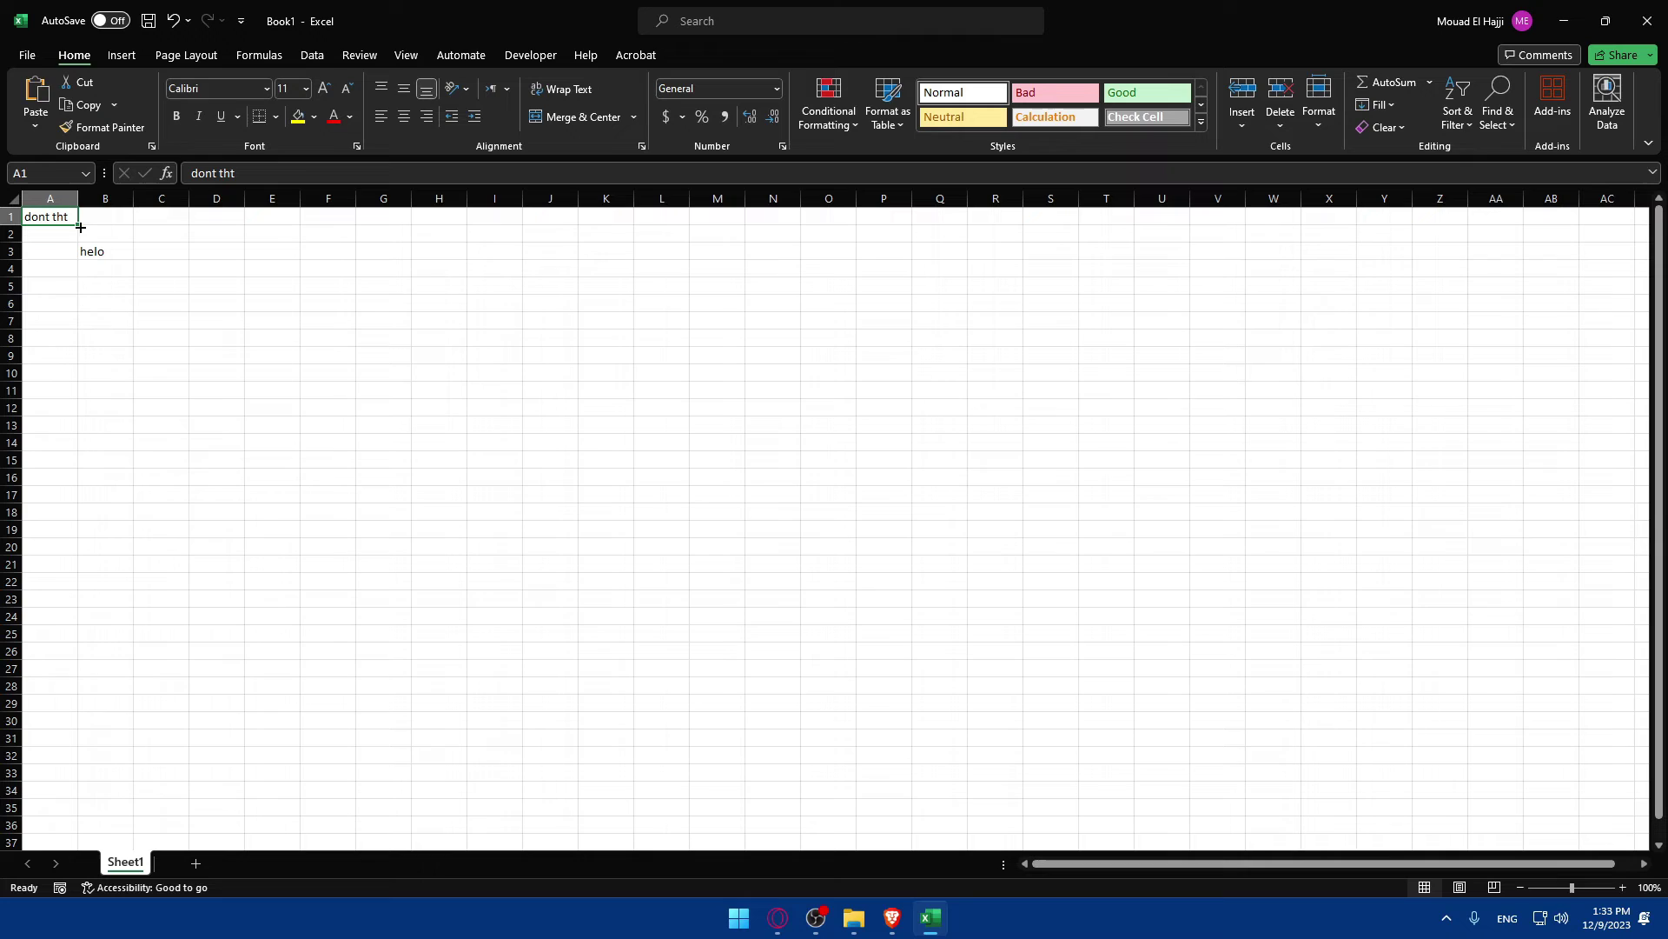
Retype A1, review Grammarly's spelling suggestion for dont, then close Book1 without saving
key(BackSpace)
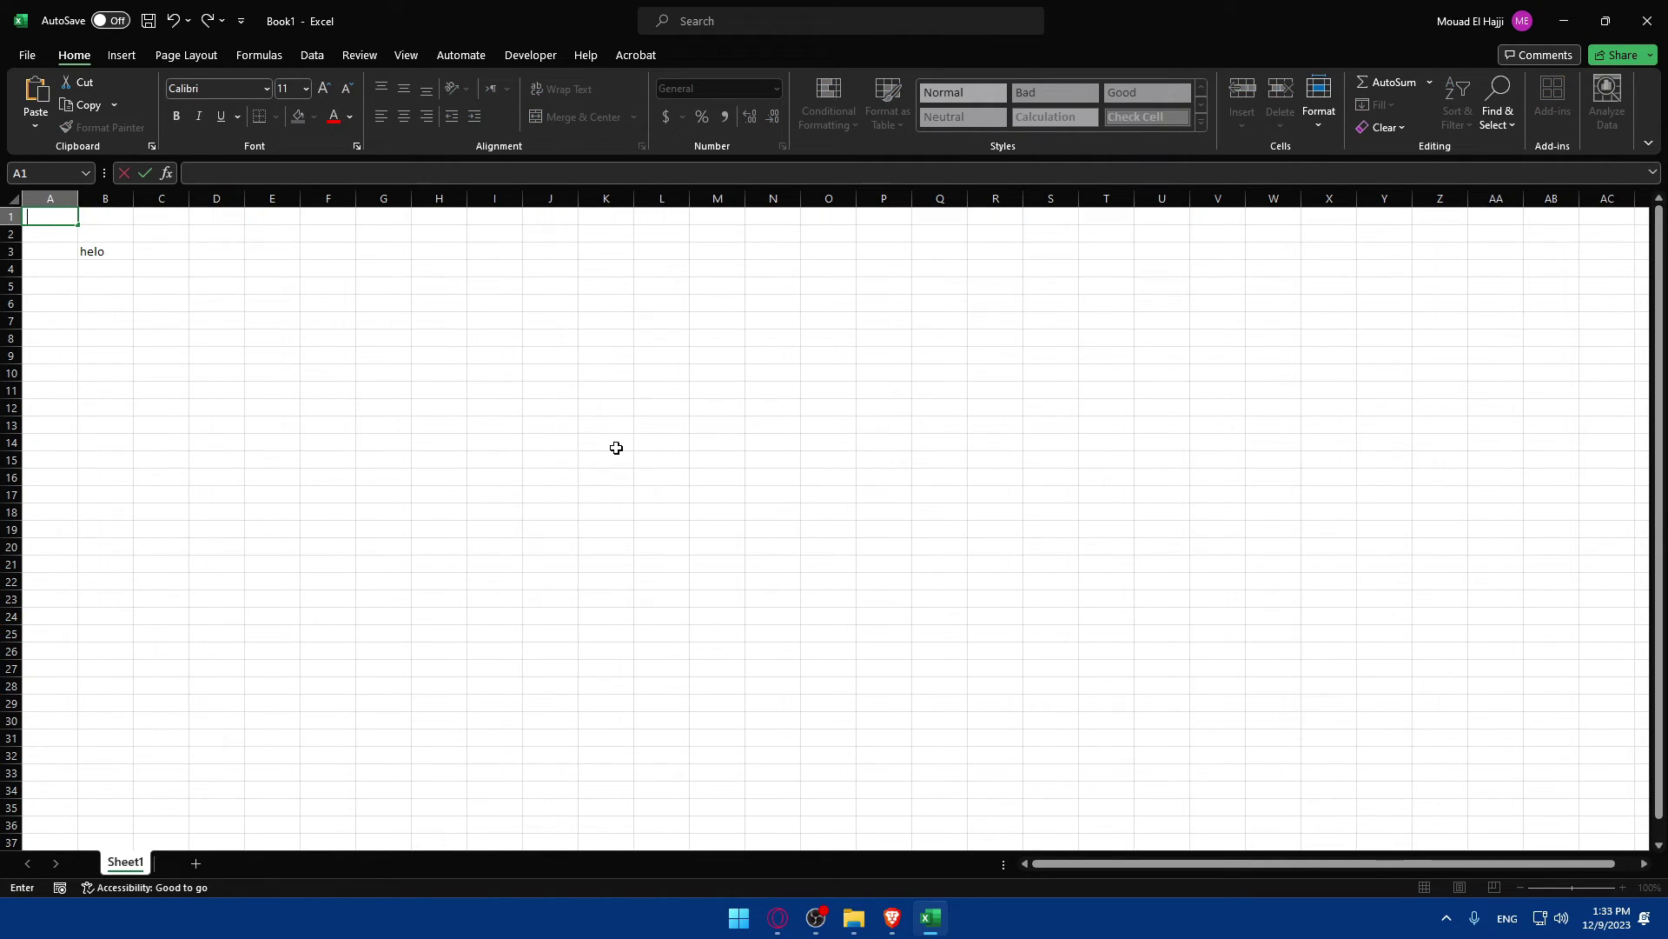
text(dontt)
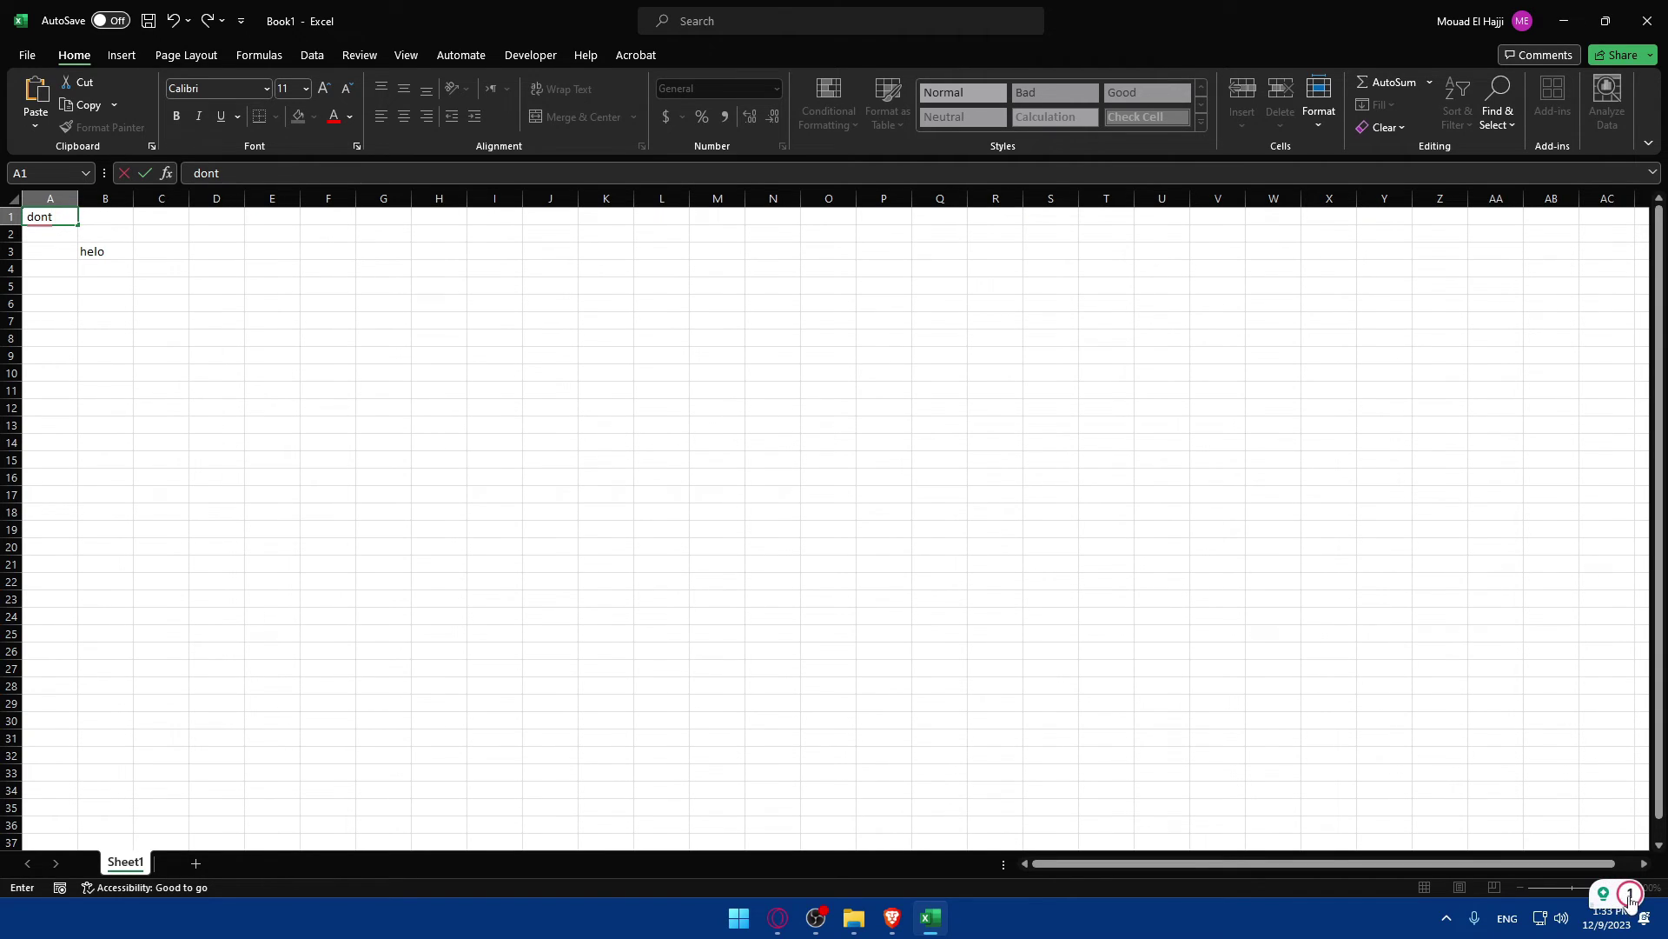
key(F2)
click(1631, 898)
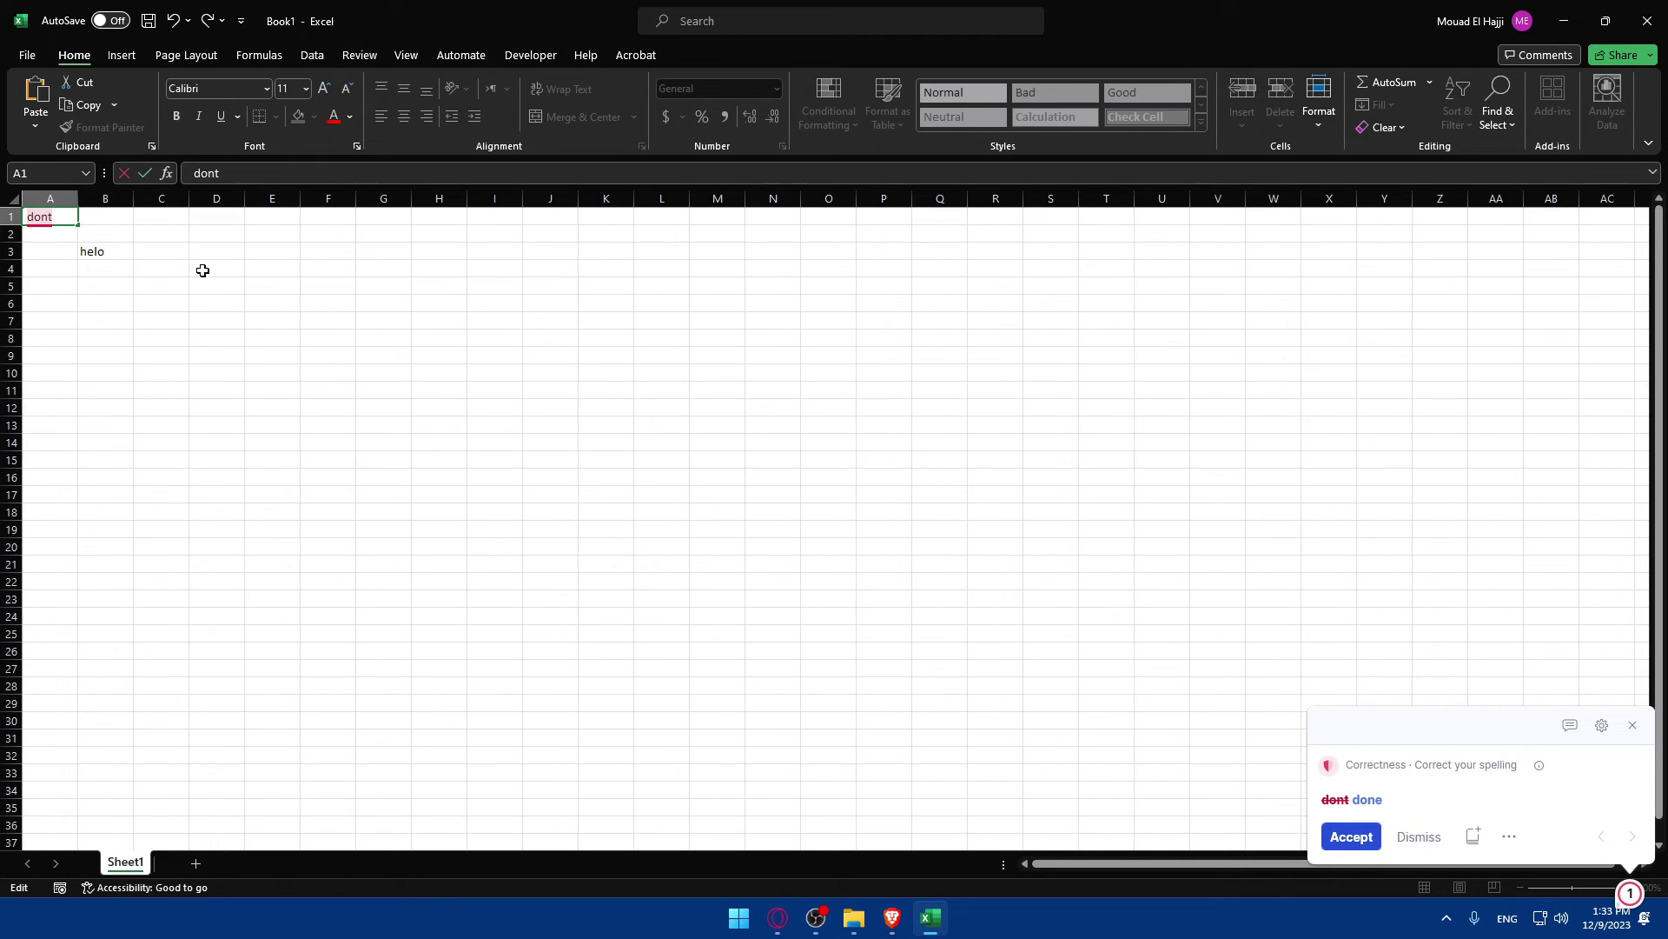
click(1632, 724)
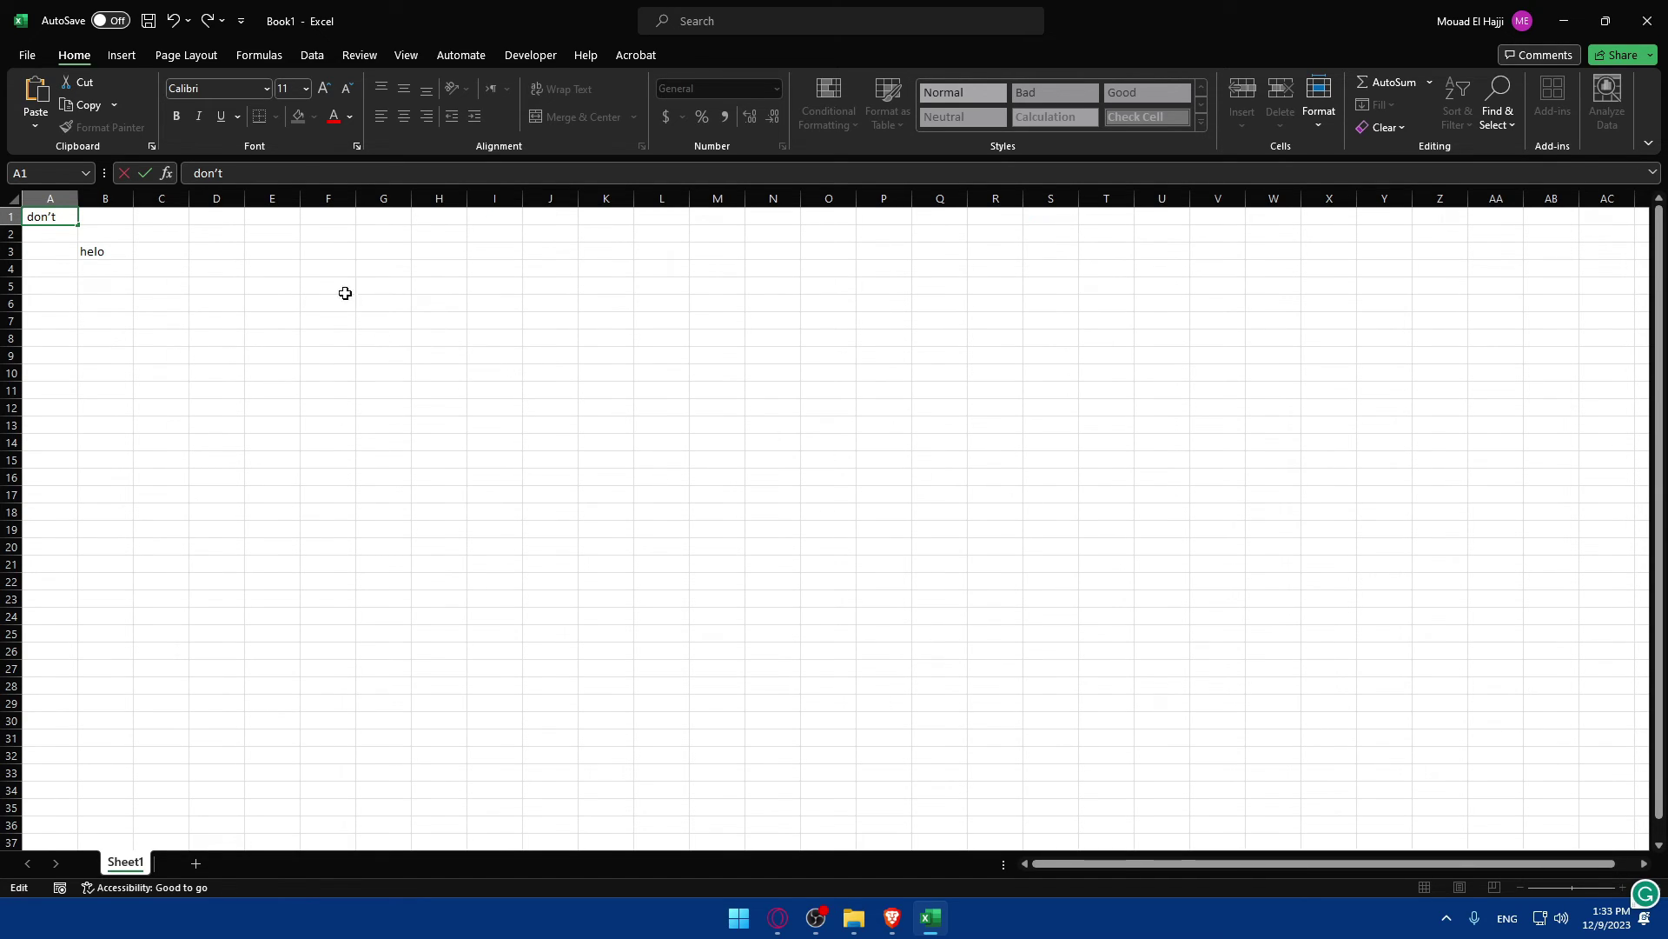
click(84, 249)
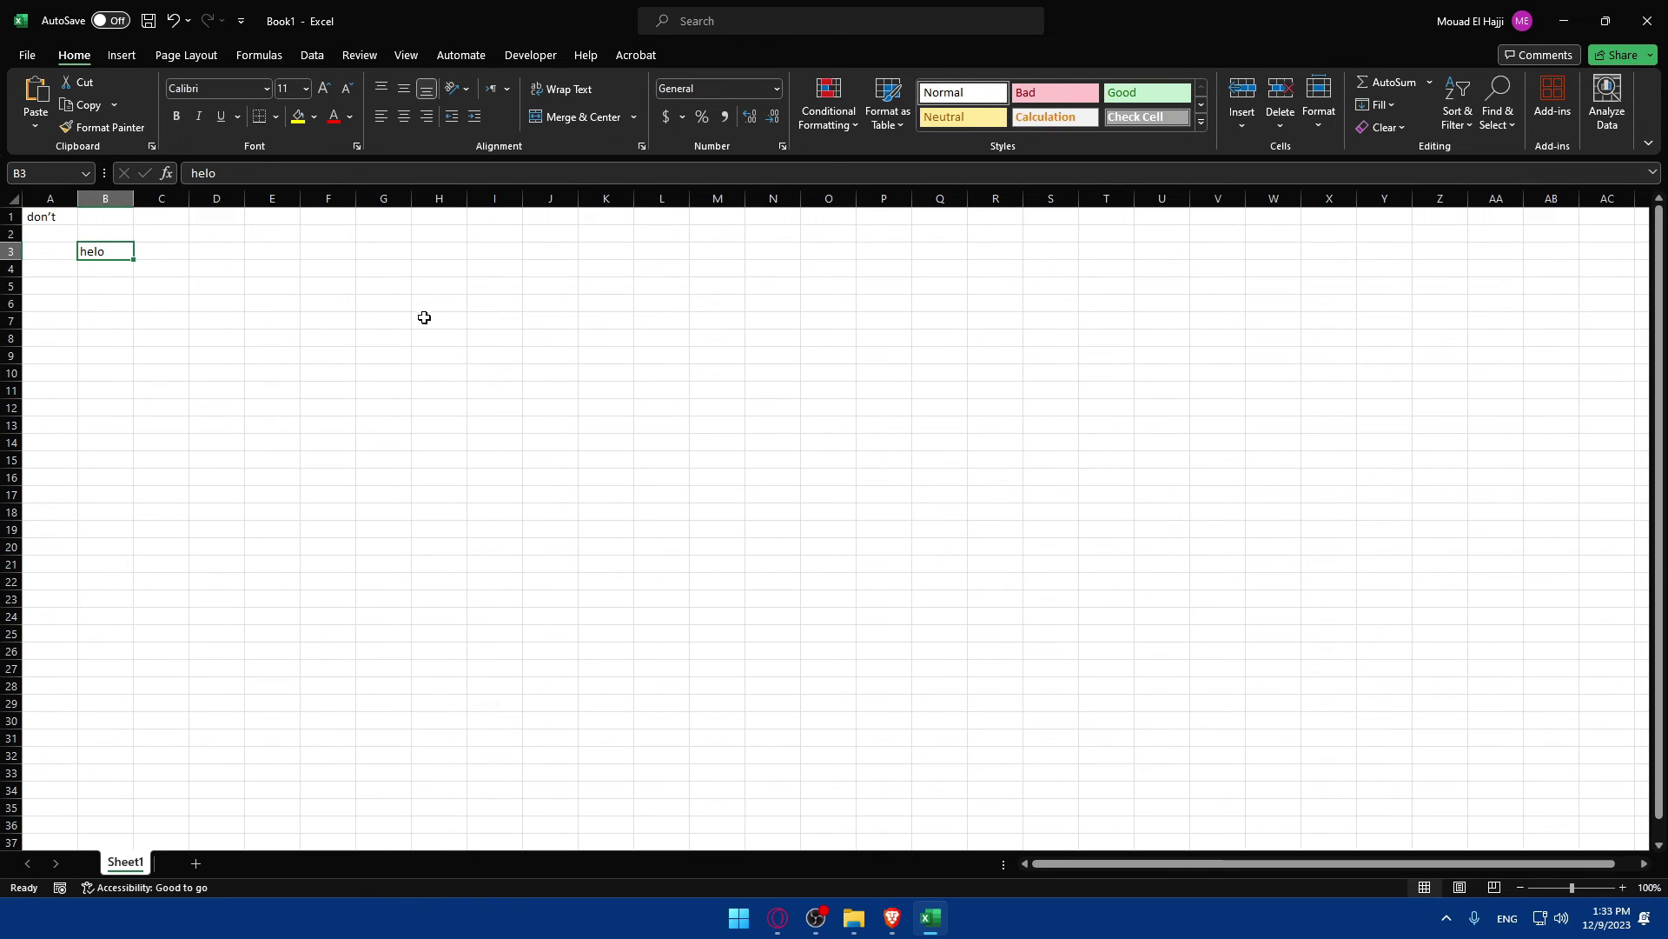
click(1649, 27)
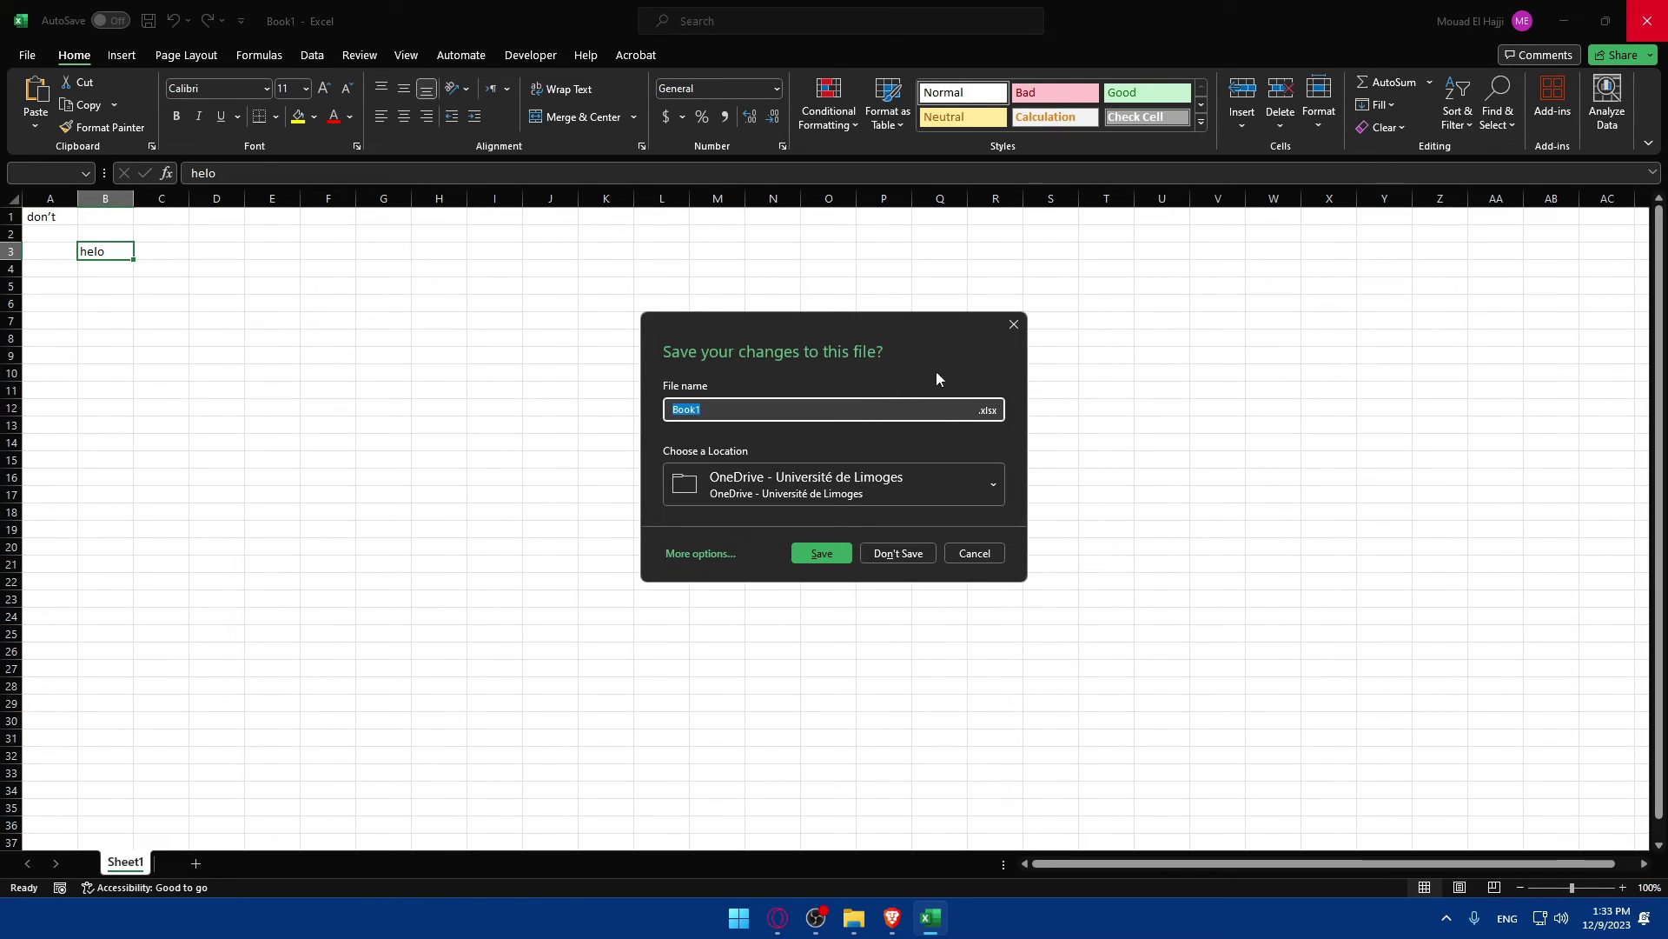
click(899, 551)
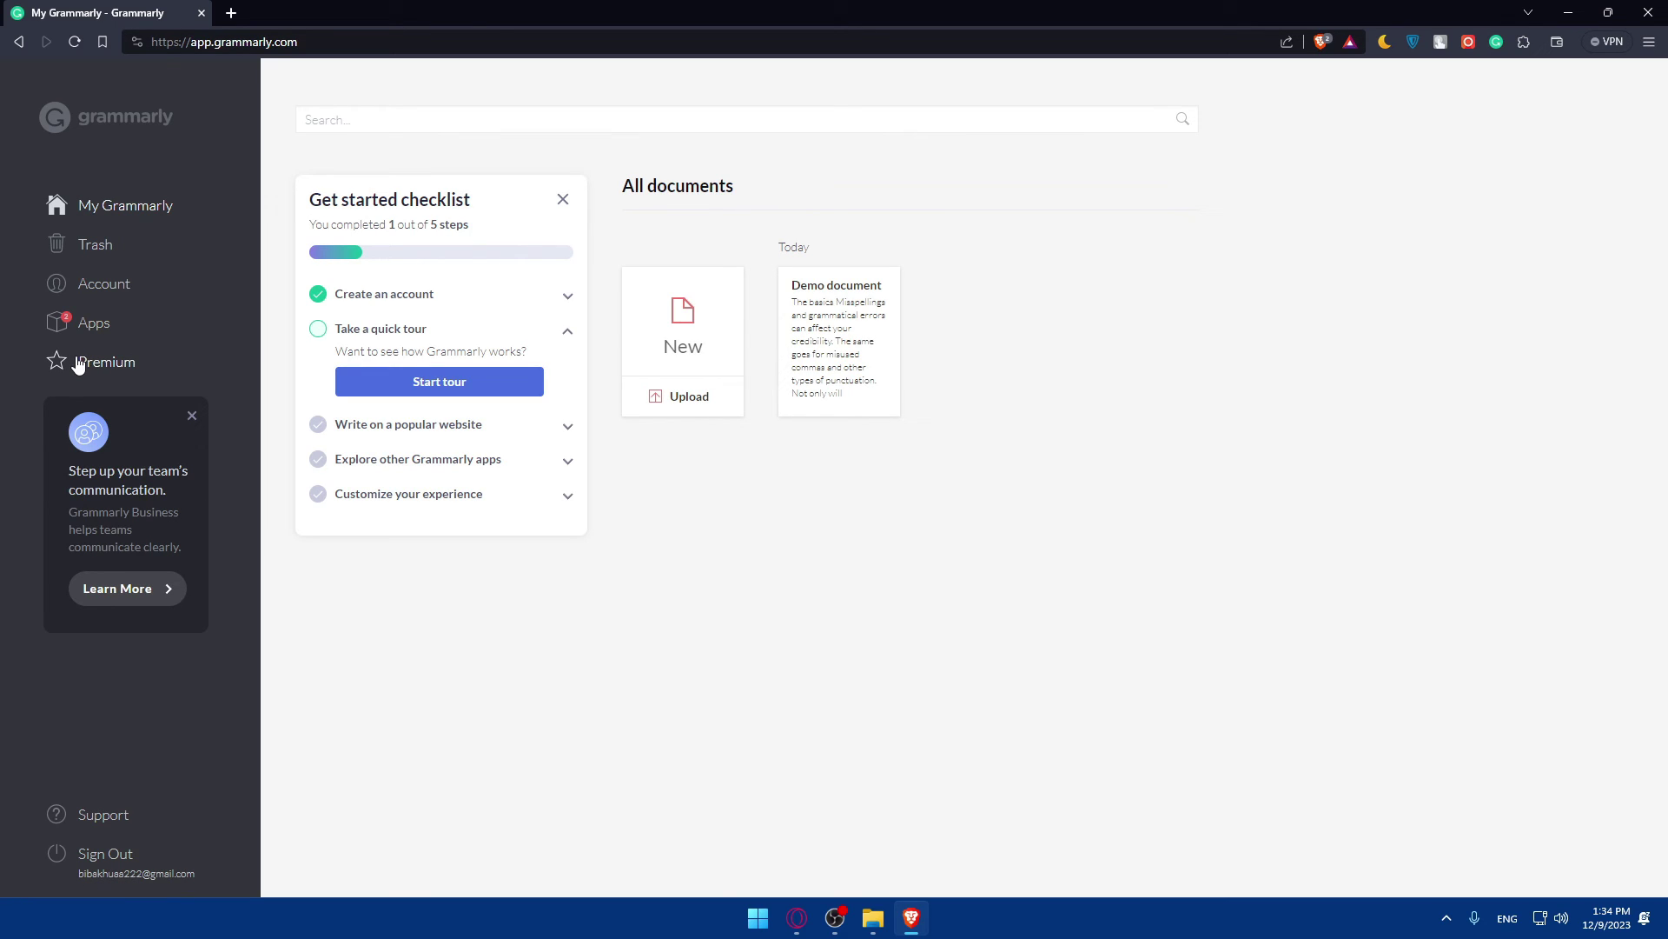
Browse the Grammarly plans page and start the Premium plan upgrade
click(78, 365)
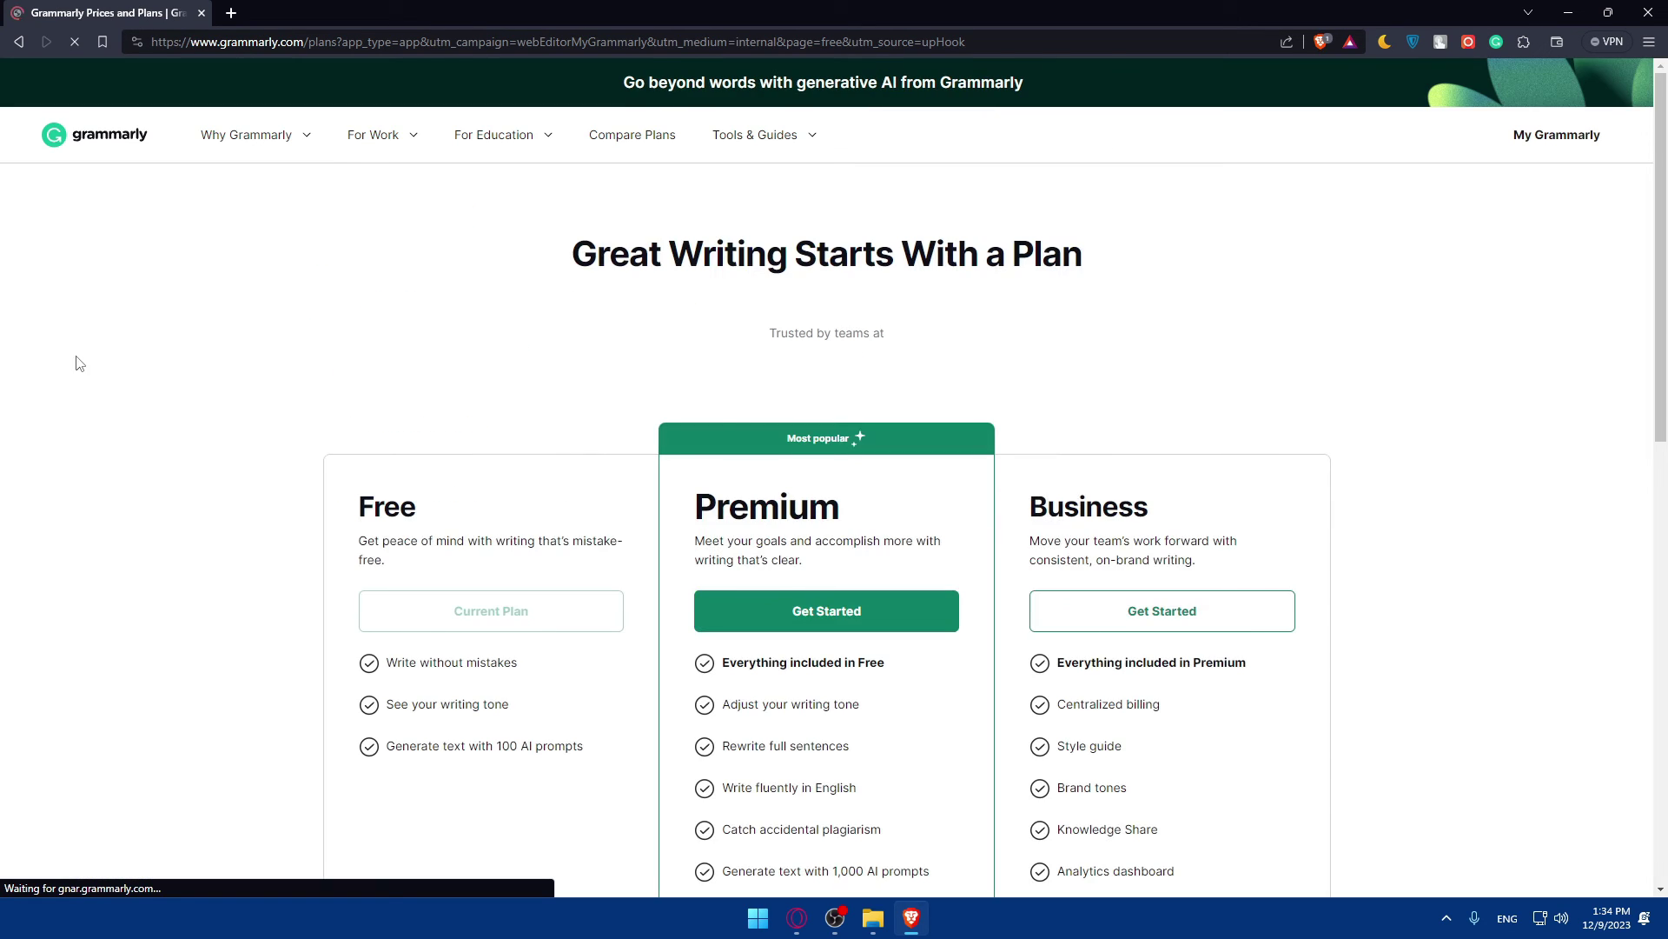
scroll(647, 425, down, 3)
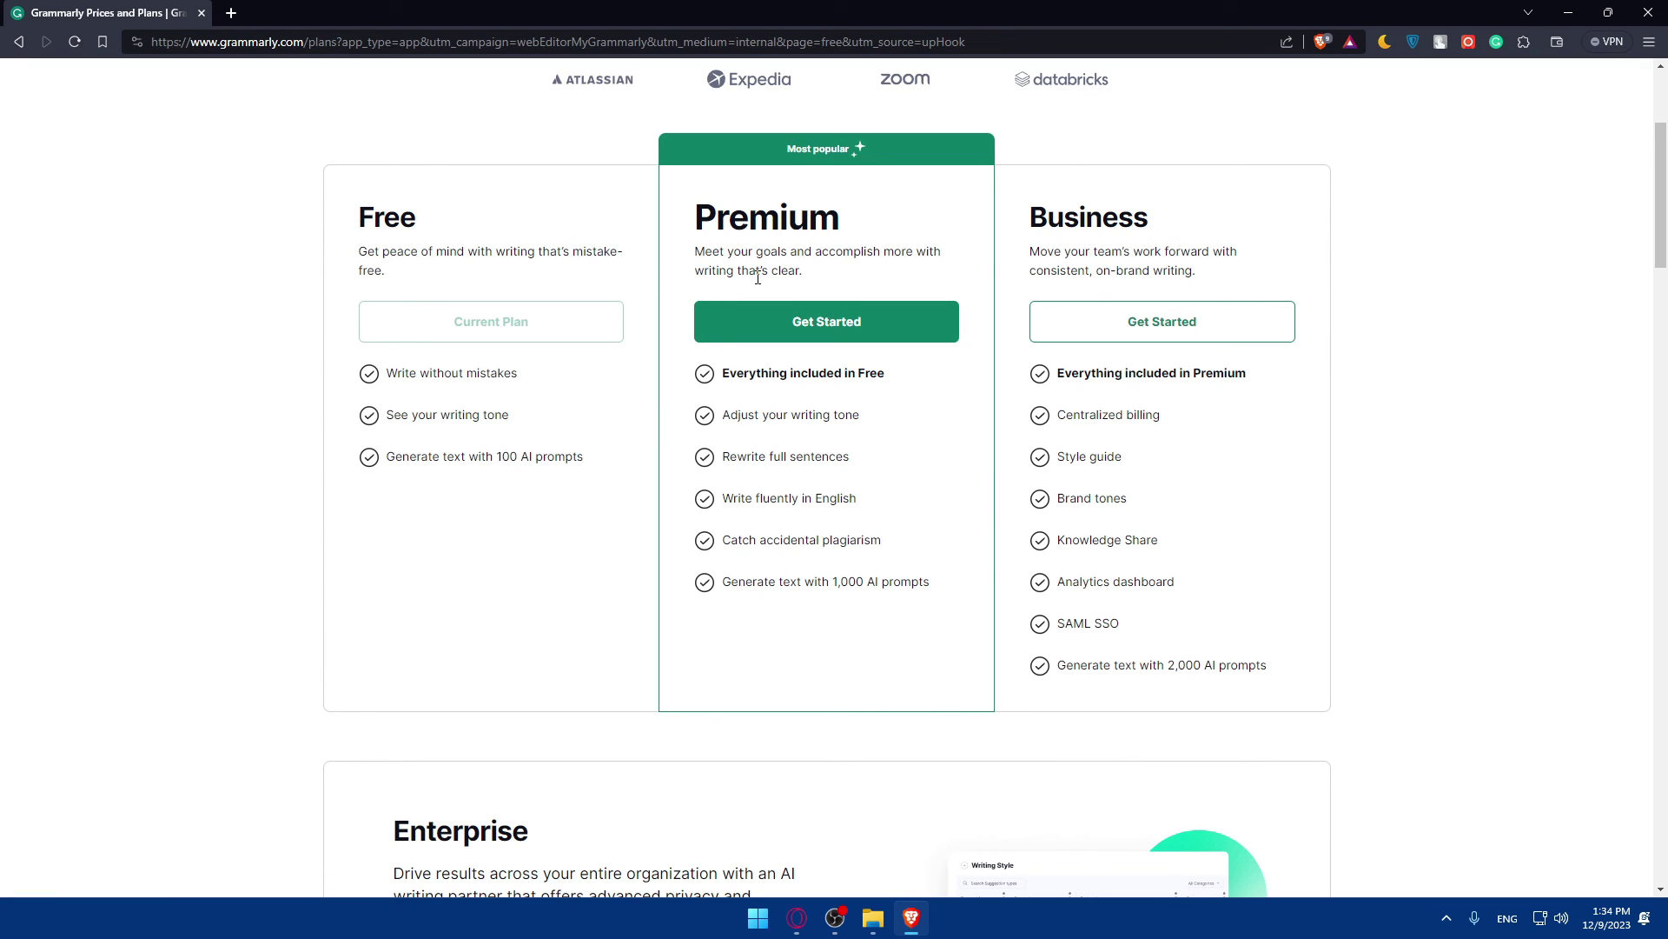
click(806, 324)
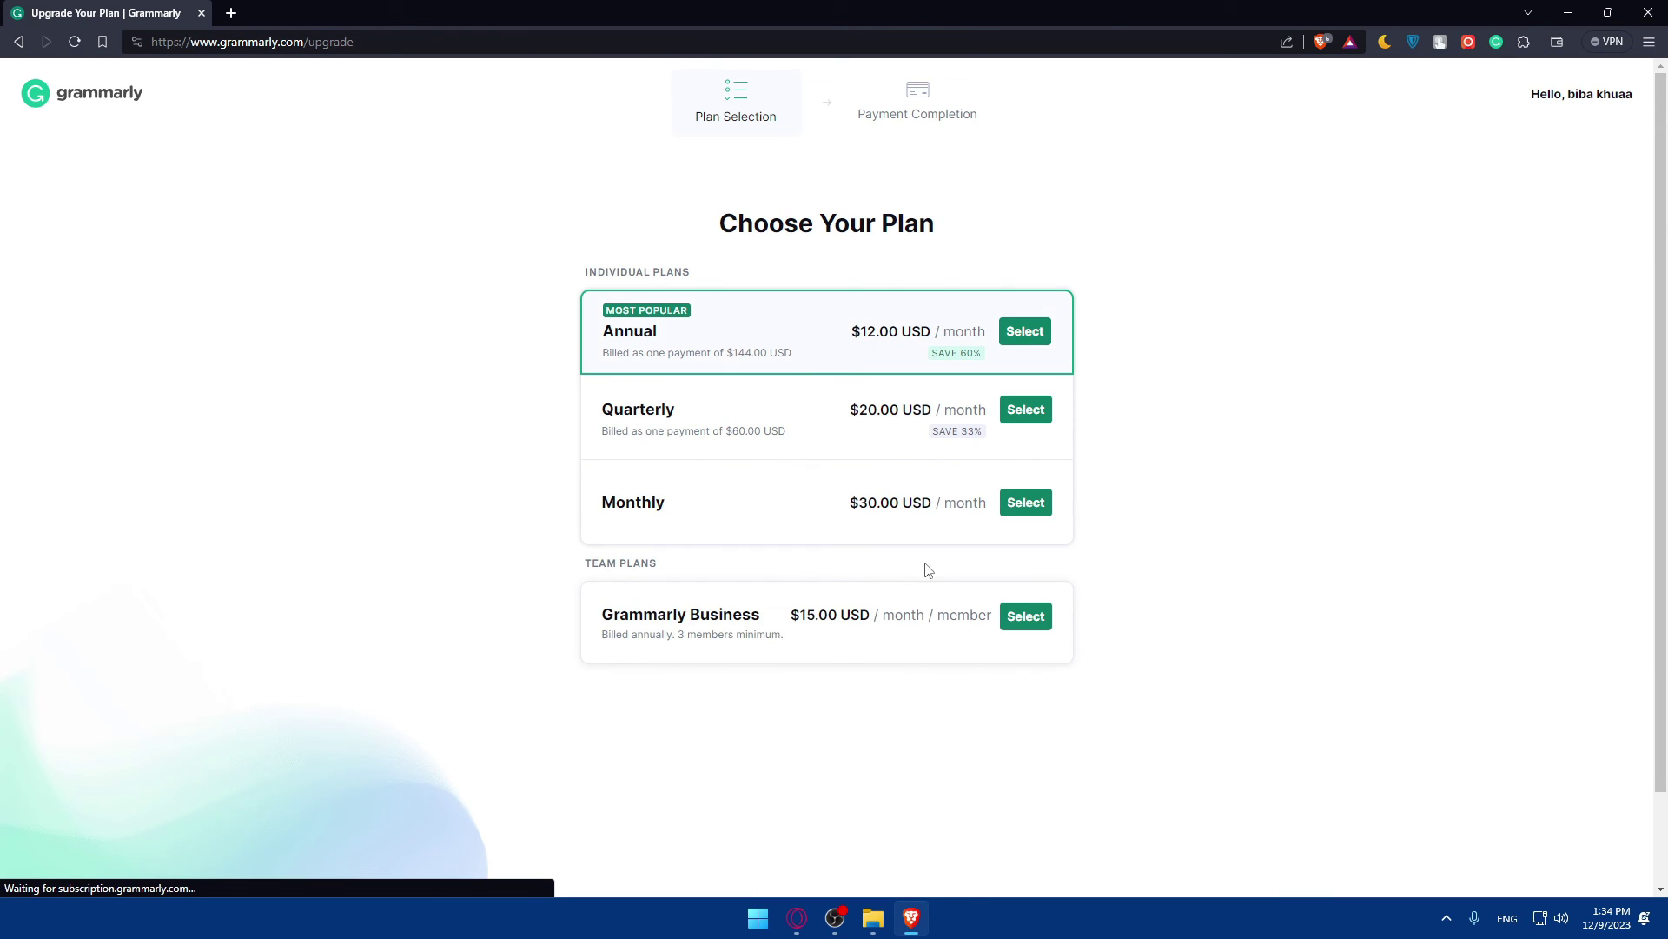
Return to the plans page, then leave only an empty new Brave tab open
key(alt+Left)
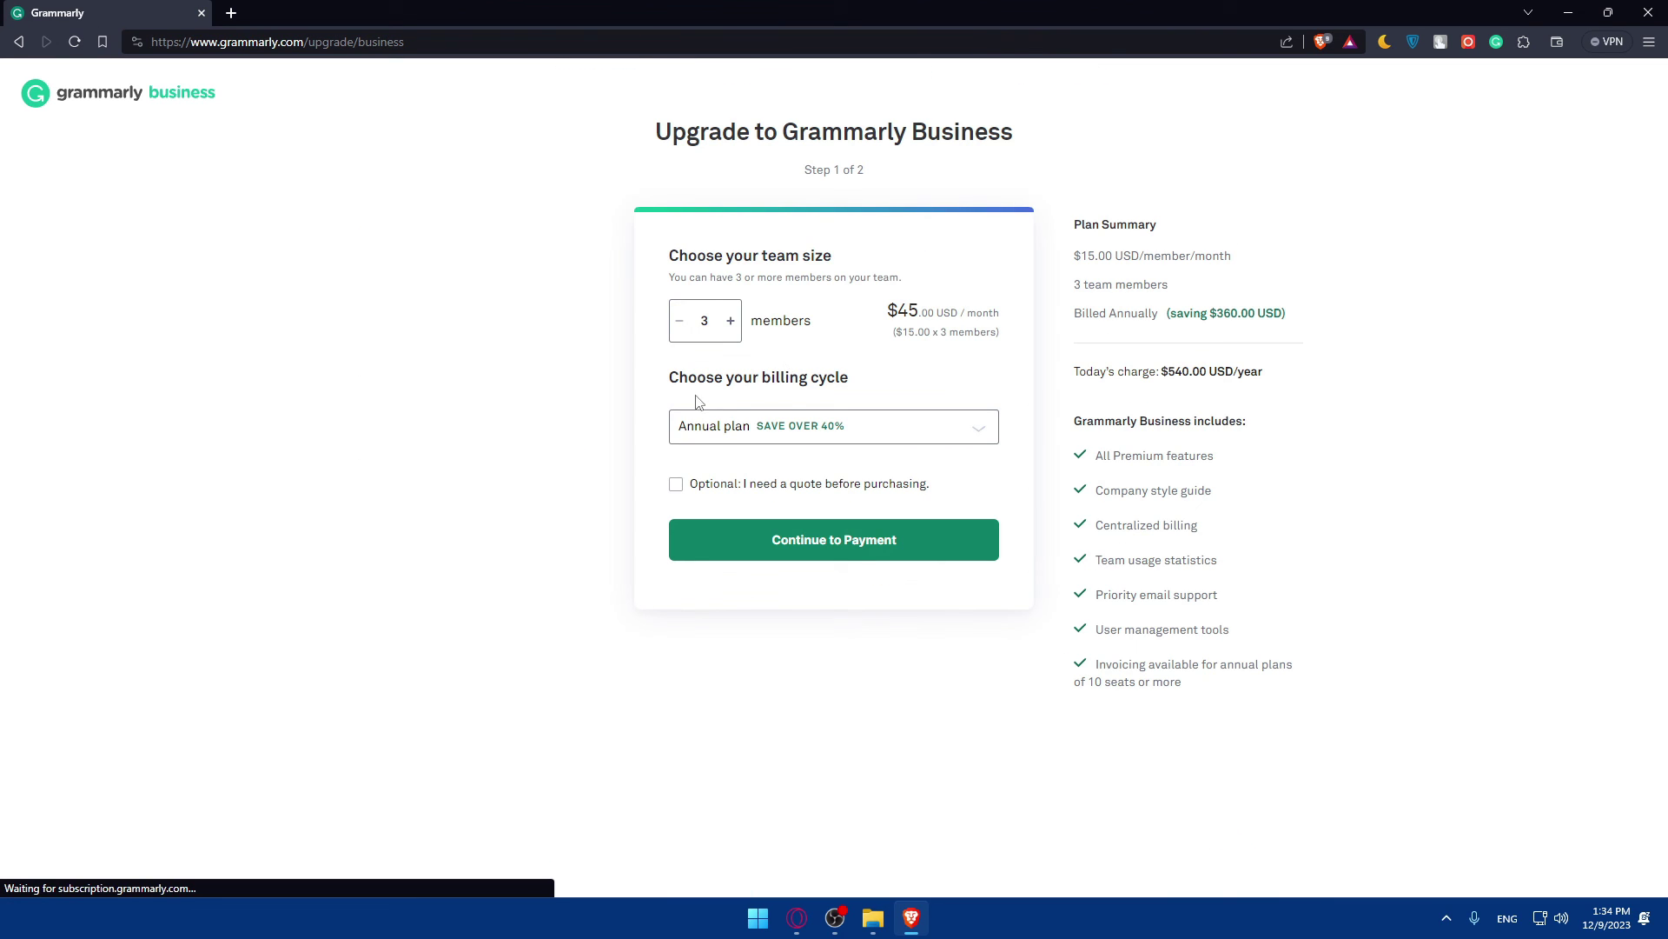
click(232, 13)
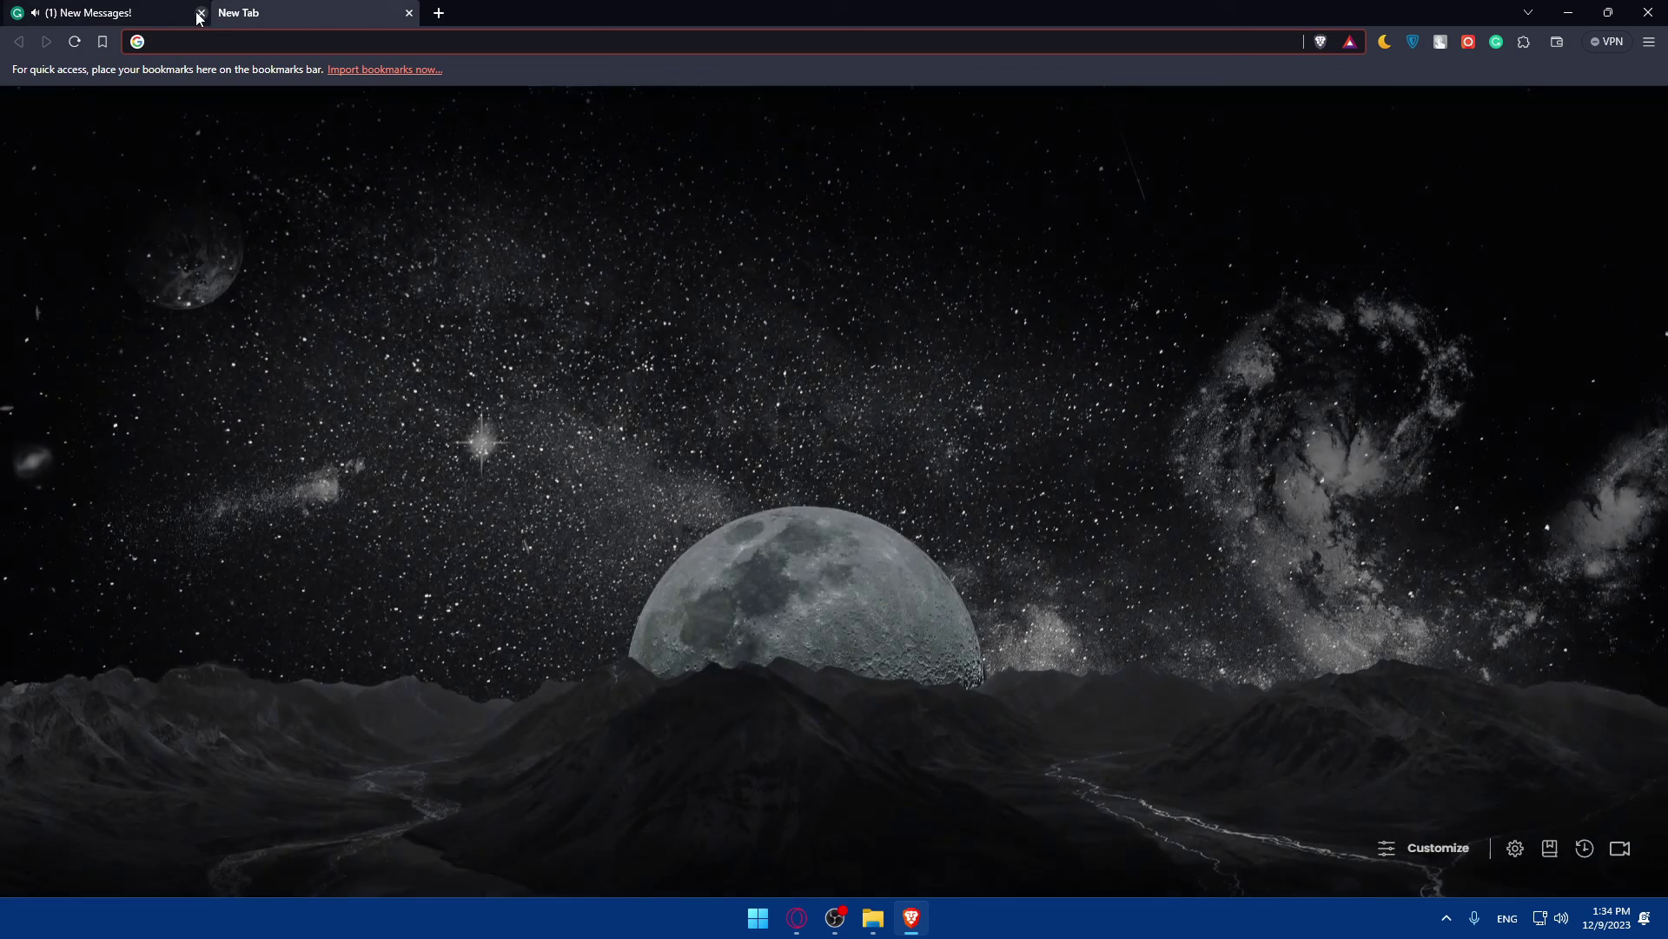
click(201, 13)
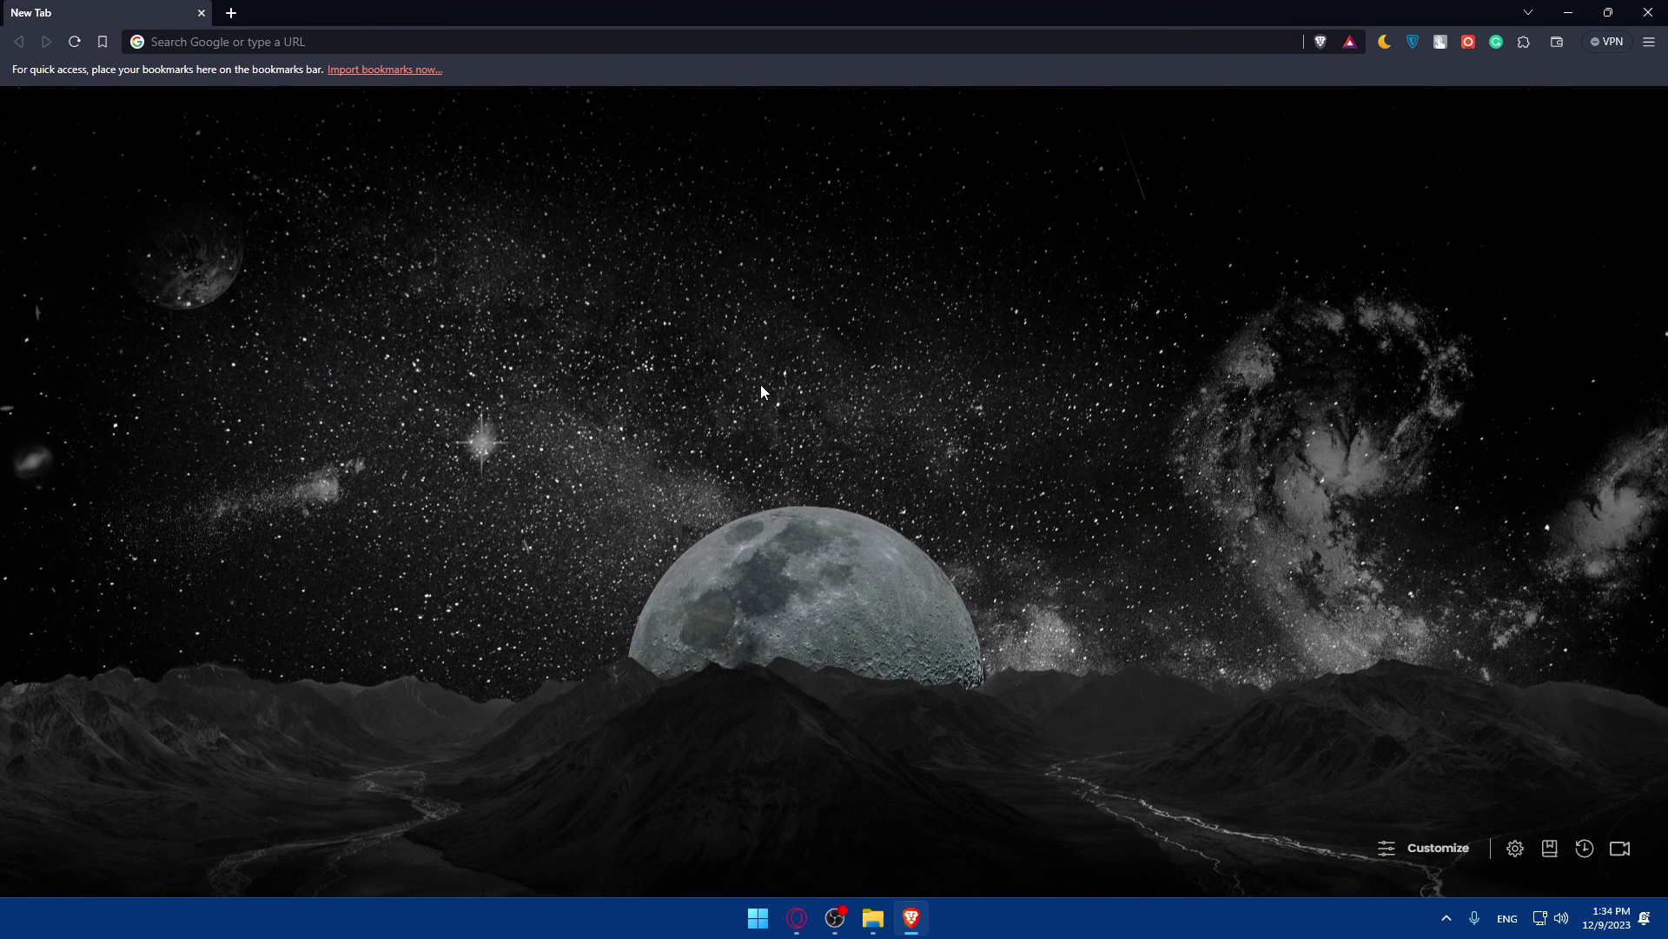